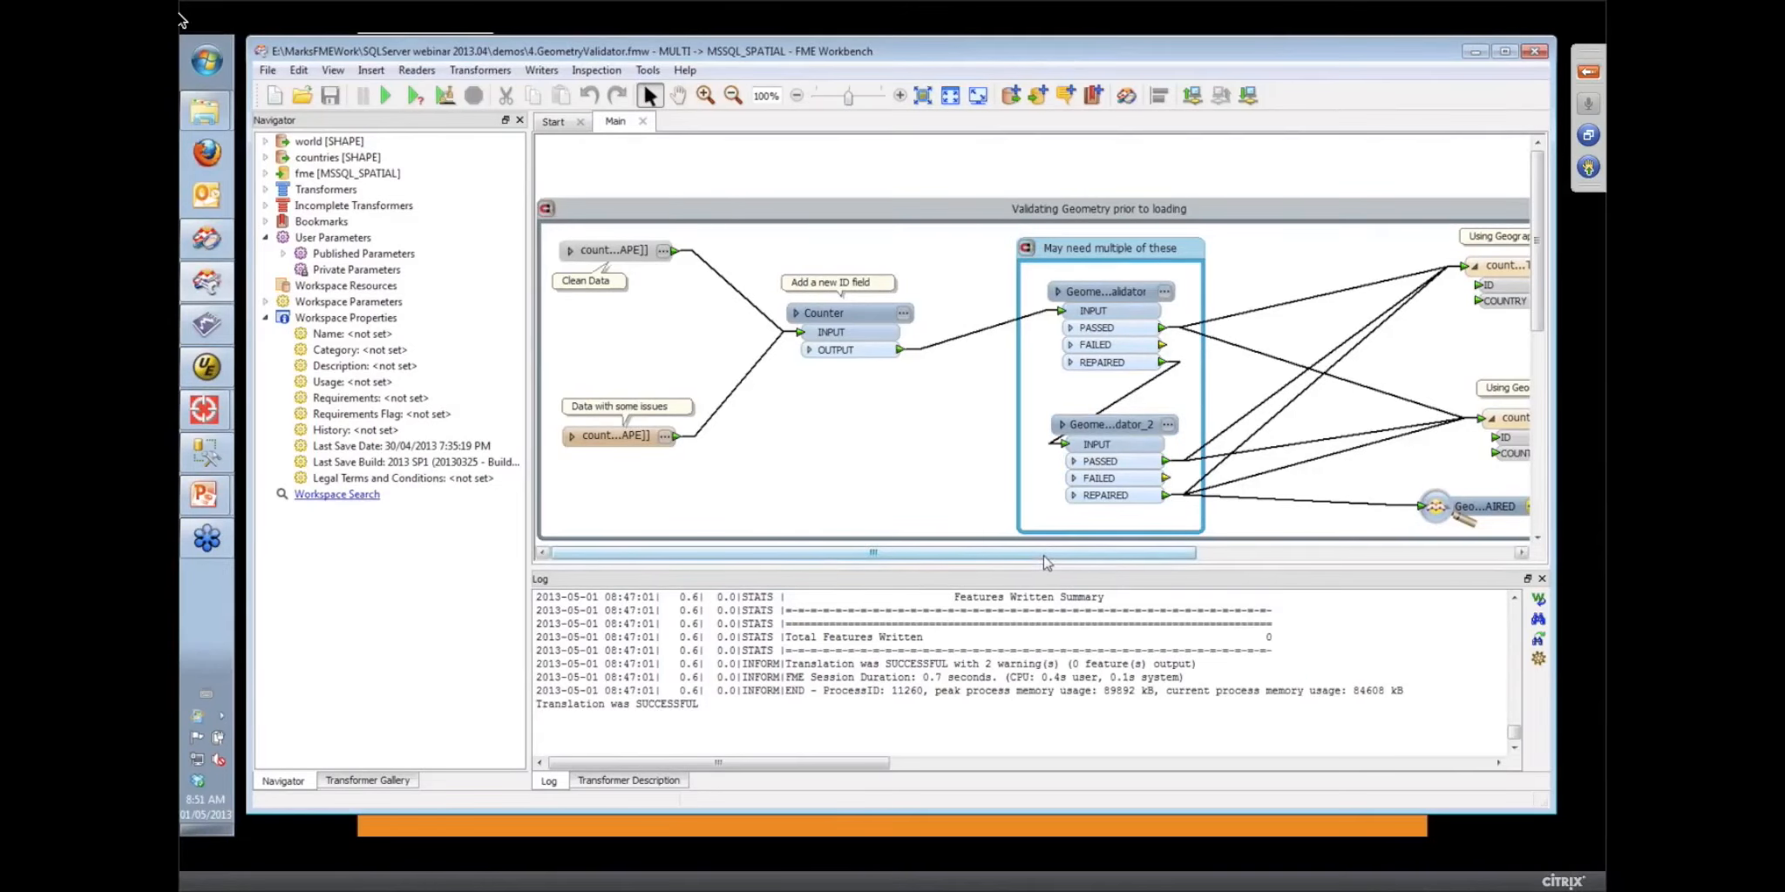
Review the issues that the first GeometryValidator transformer is set to detect and repair
drag(1046, 562, 1143, 562)
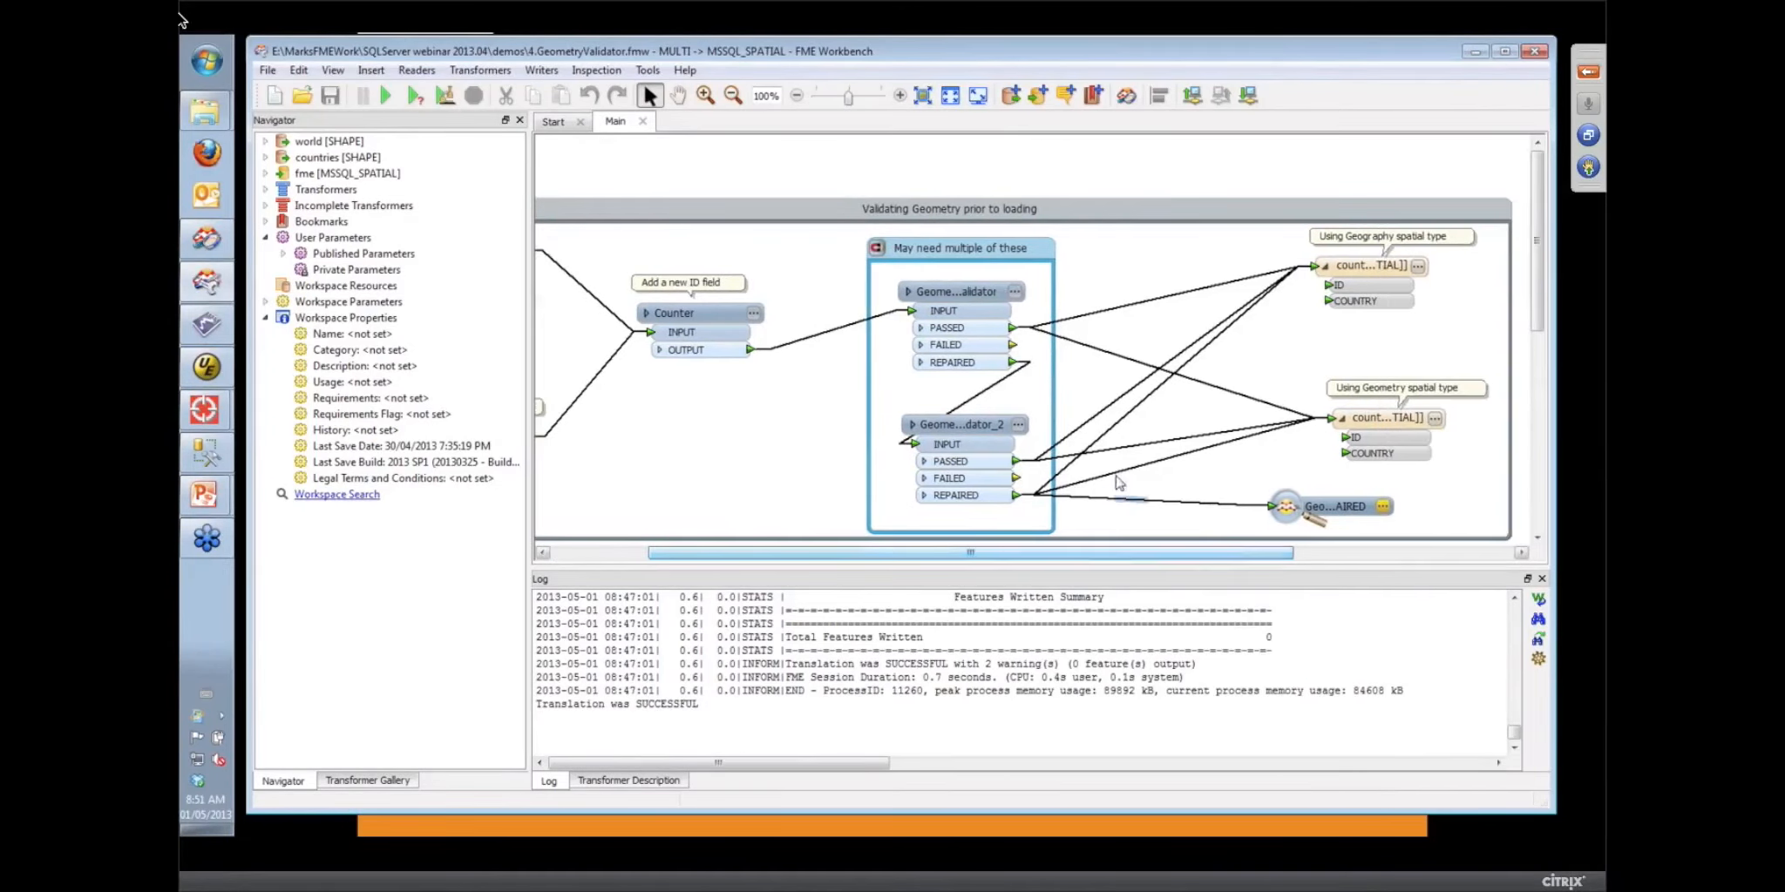
click(1015, 291)
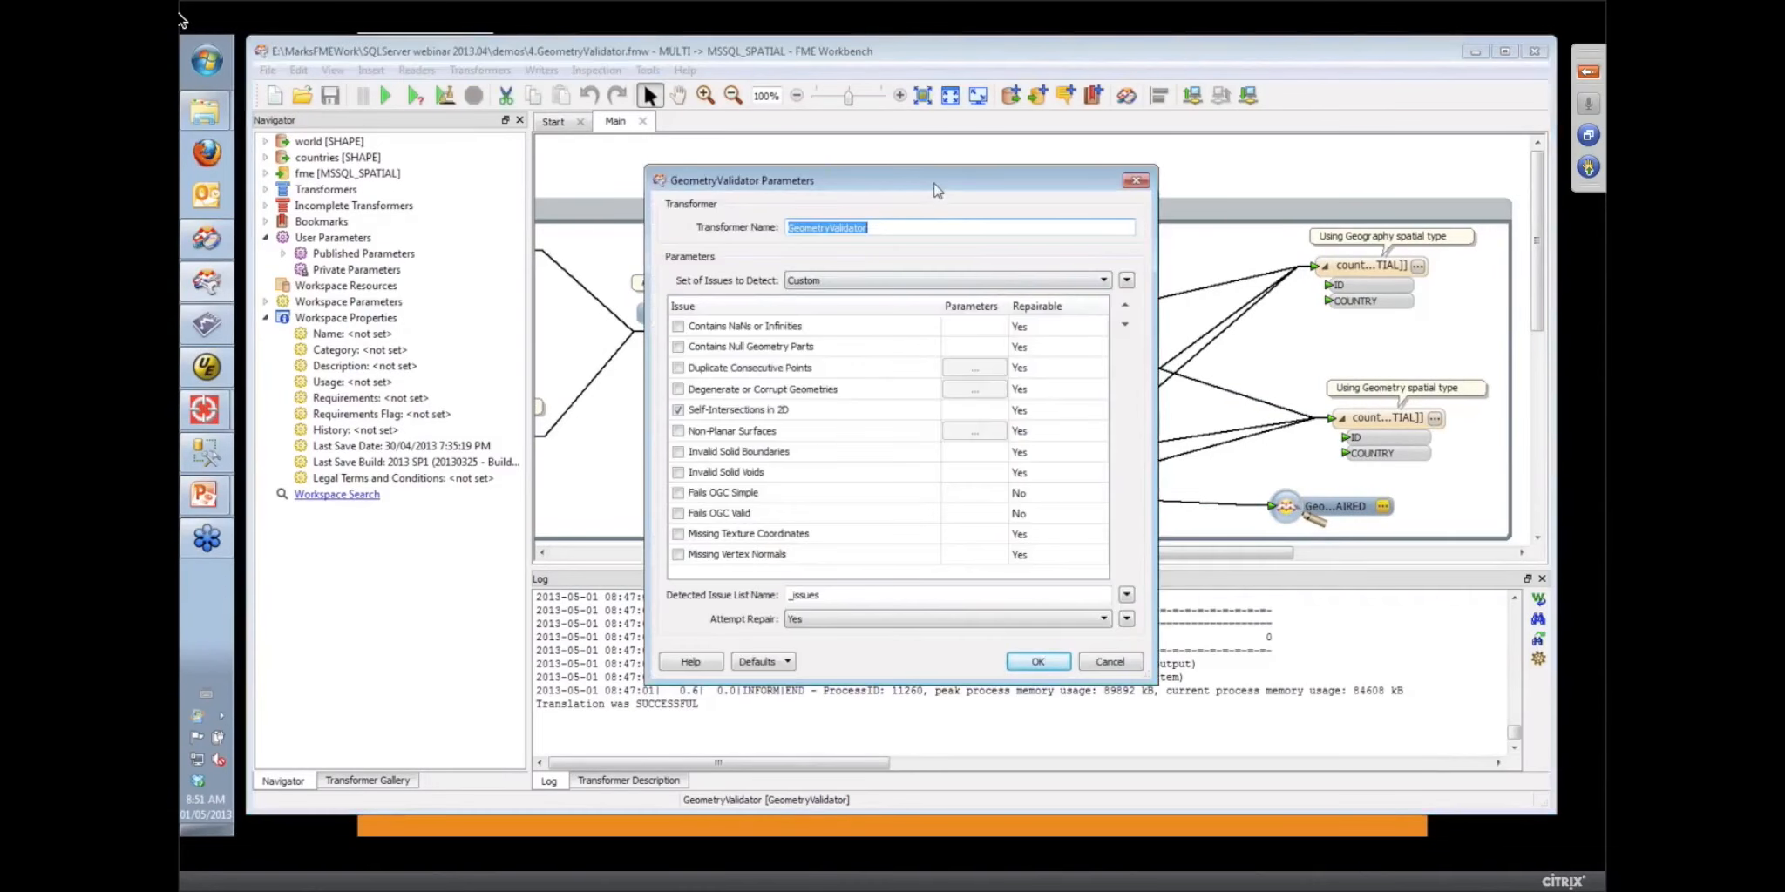
drag(932, 187, 666, 133)
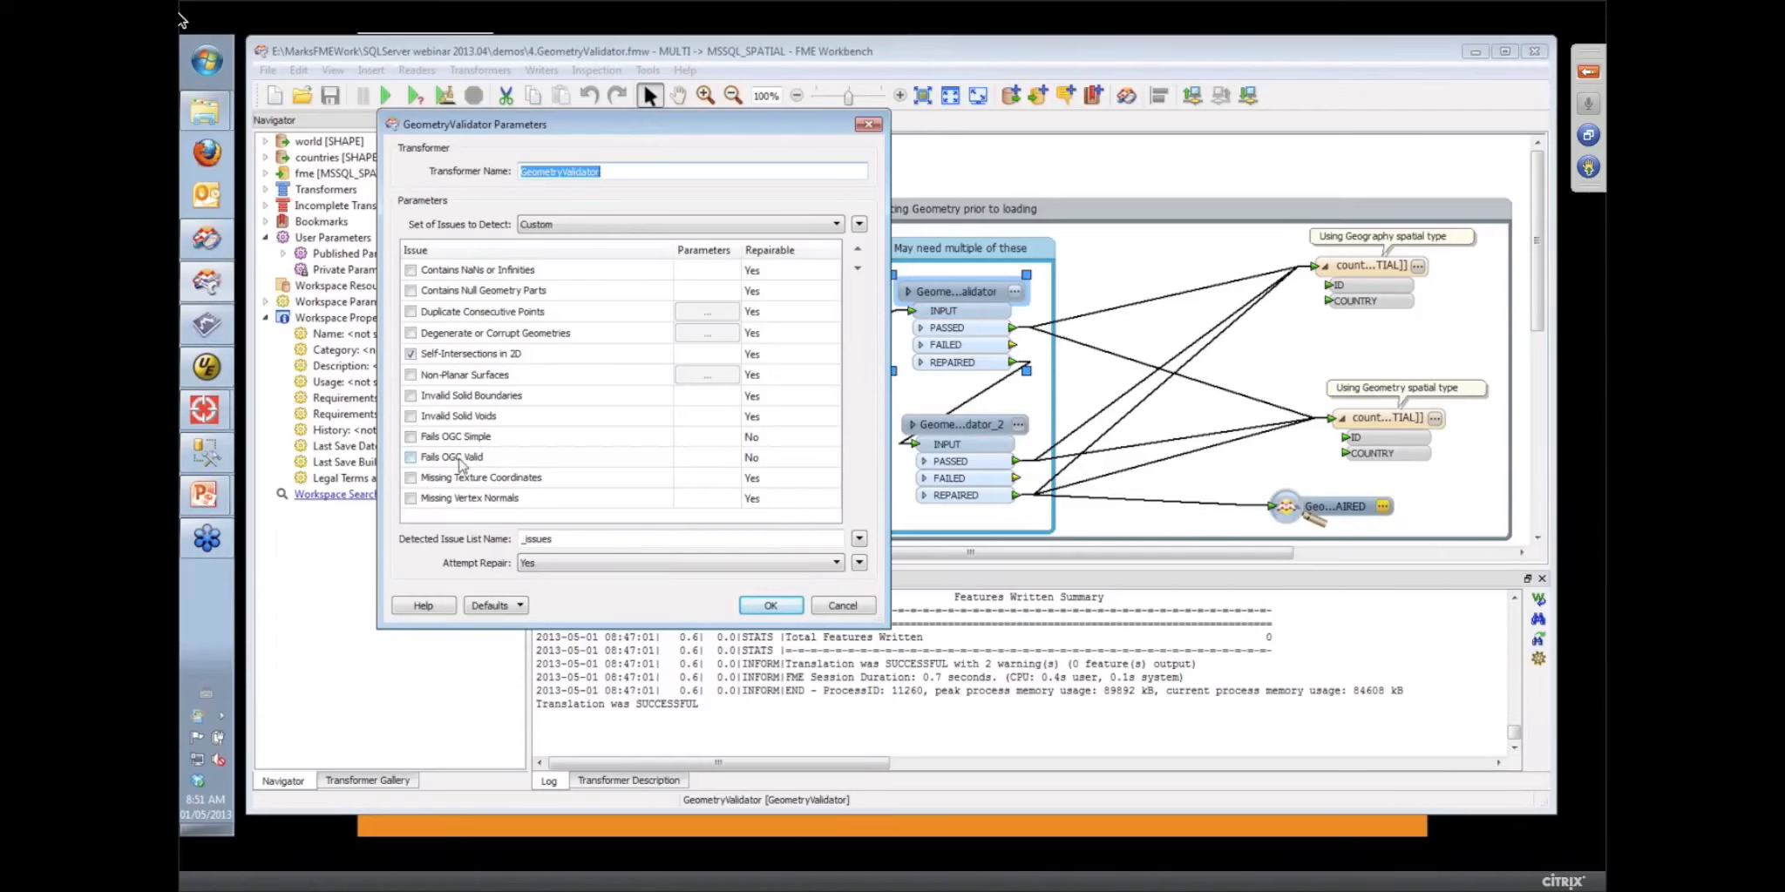
click(868, 126)
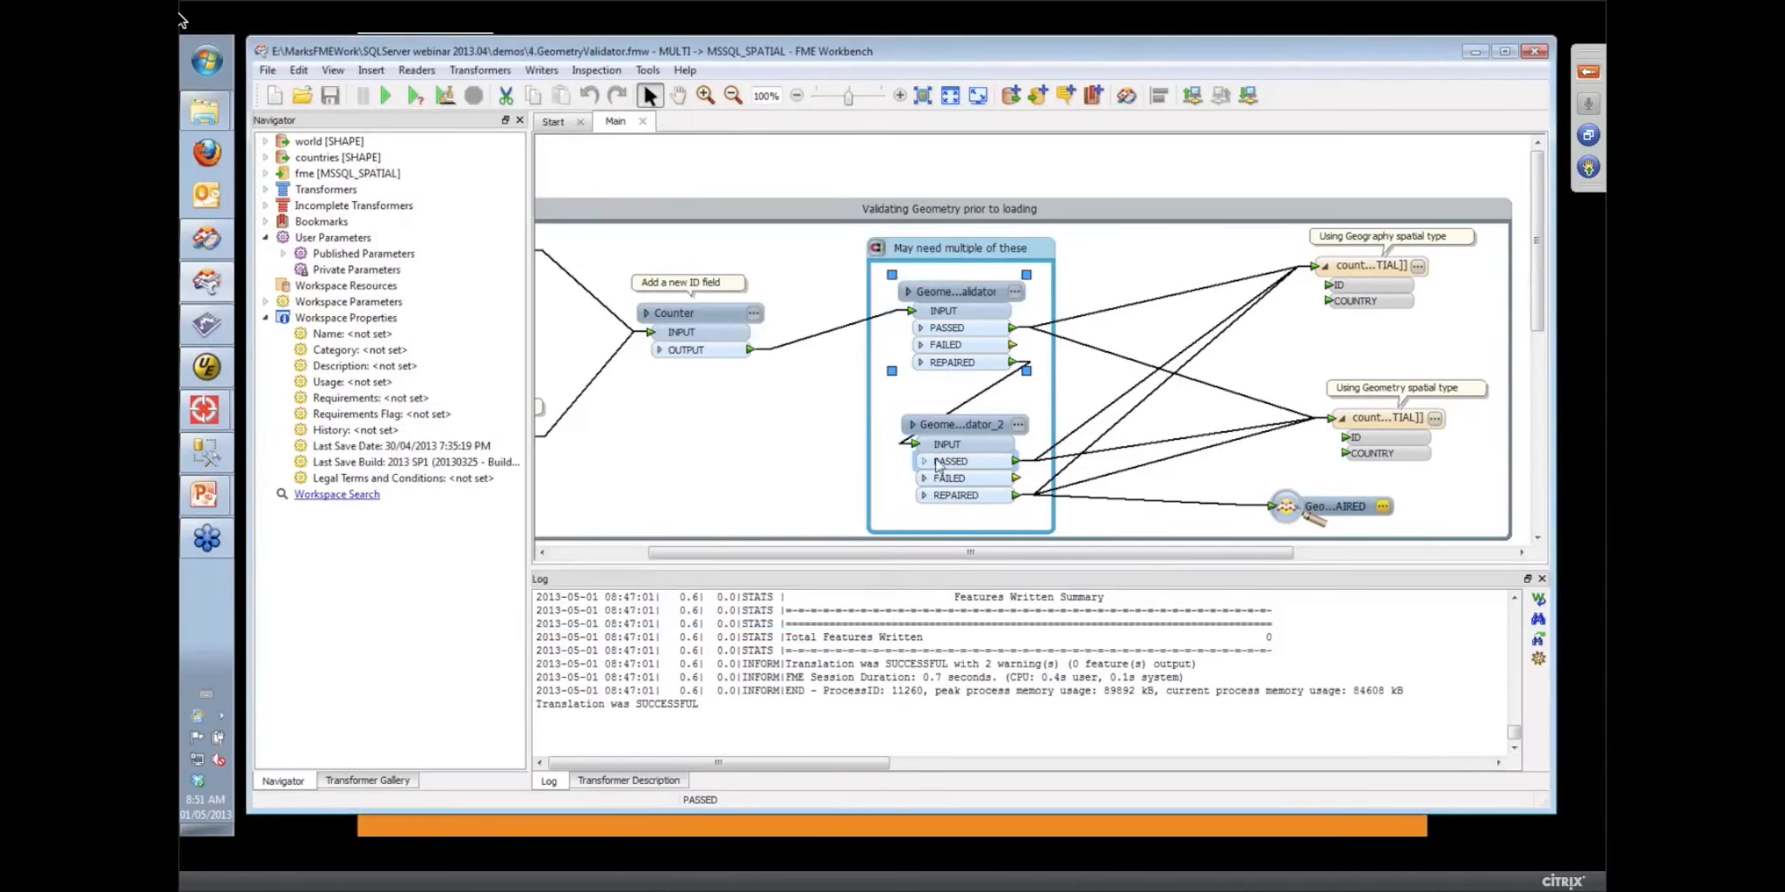
Open the containing folder of the countries shapefile reader annotated "Data with some issues"
drag(884, 553, 787, 553)
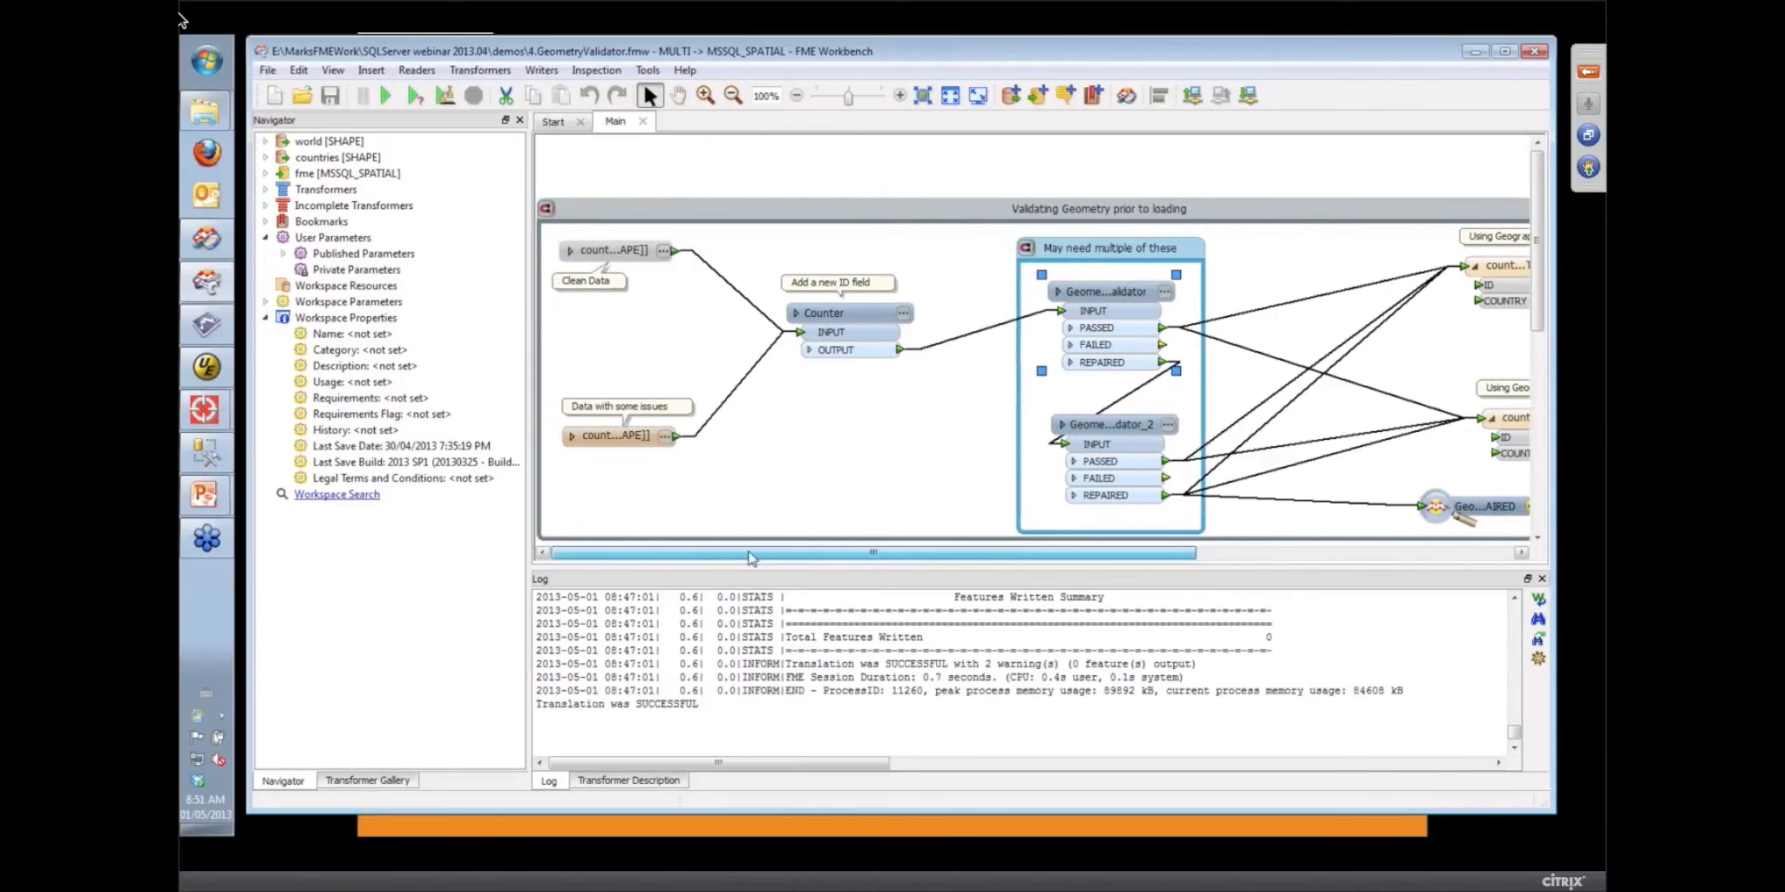
right_click(634, 460)
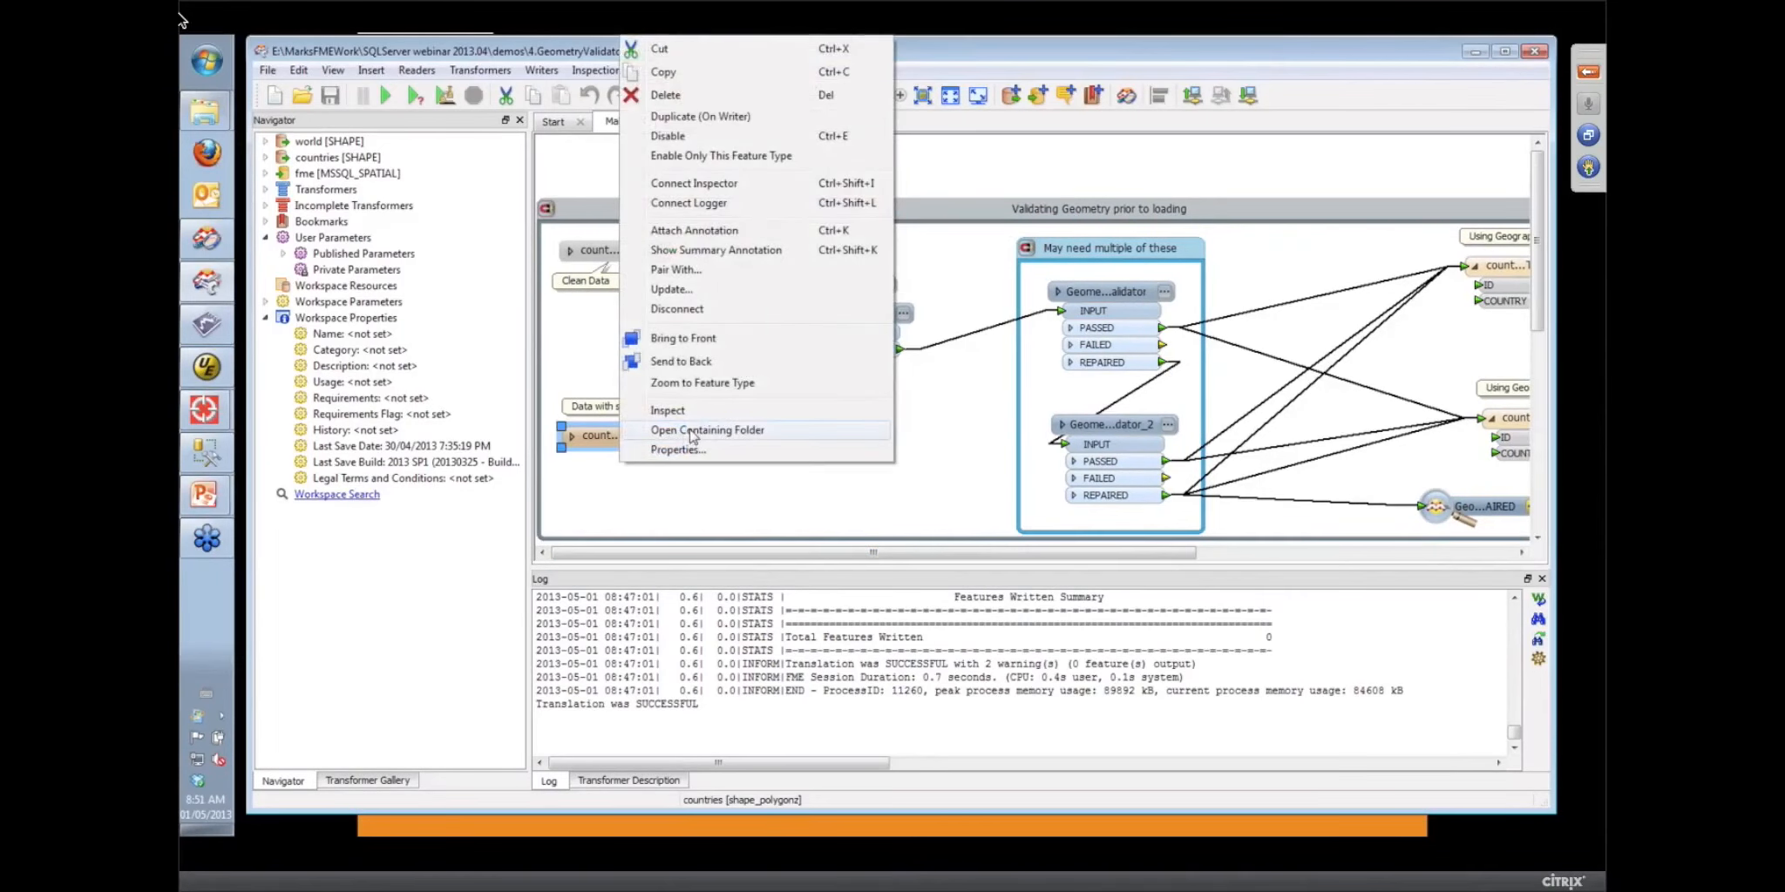
click(693, 436)
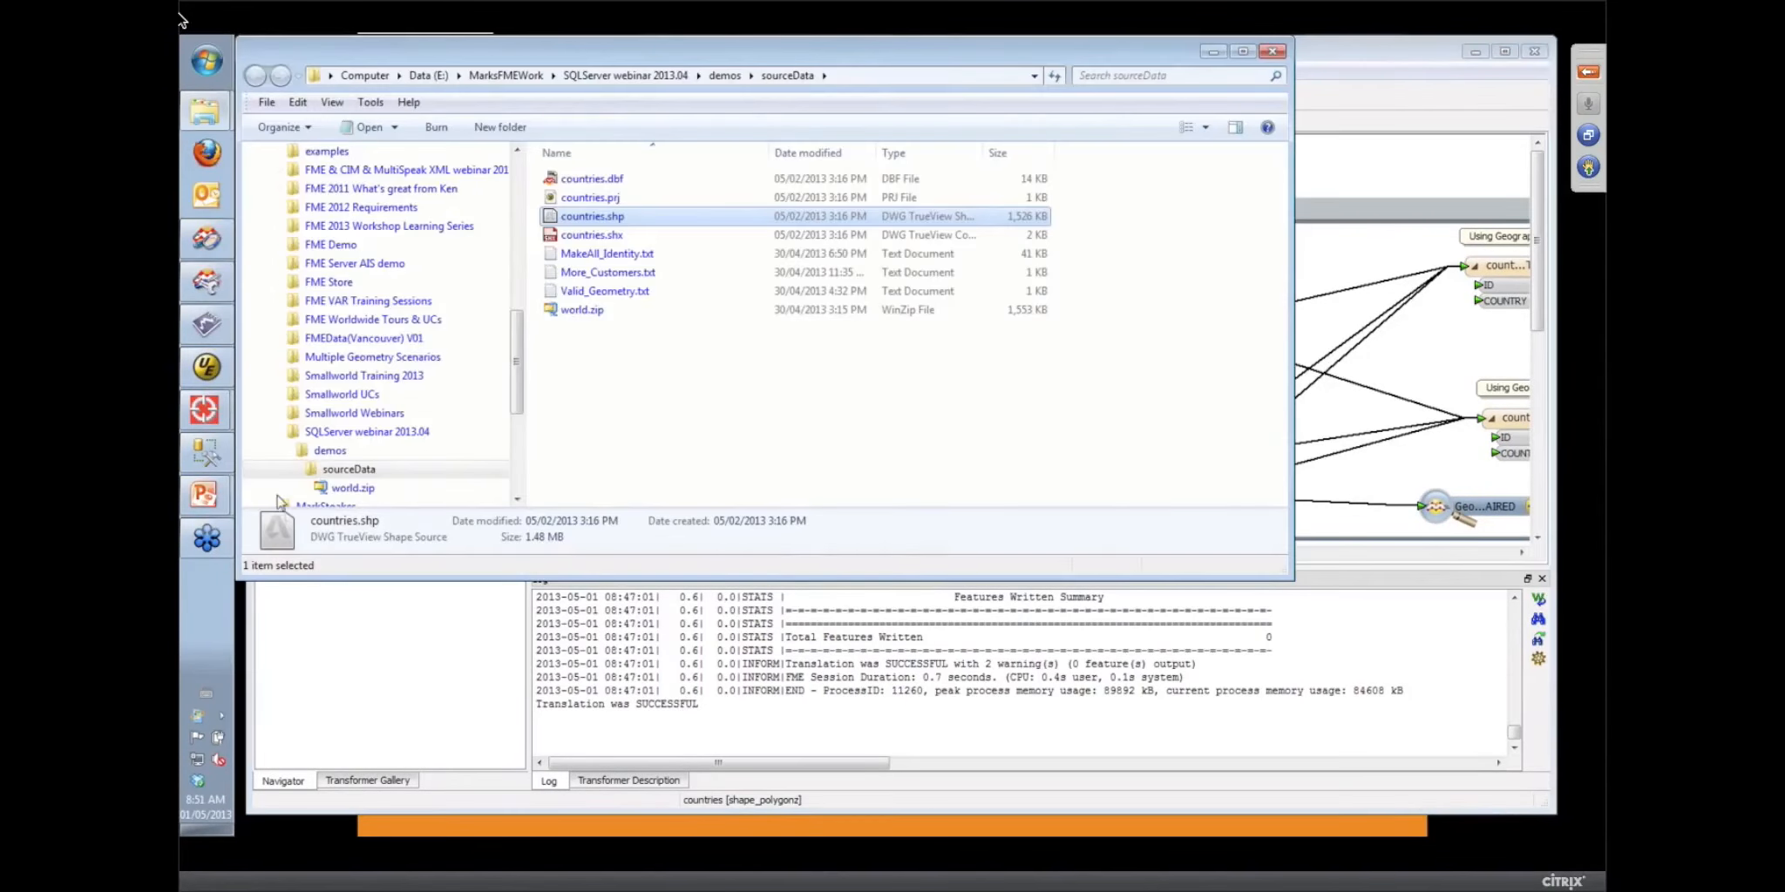
Switch to FME Data Inspector and load countries.shp from the sourceData folder in Esri Shape format
click(206, 239)
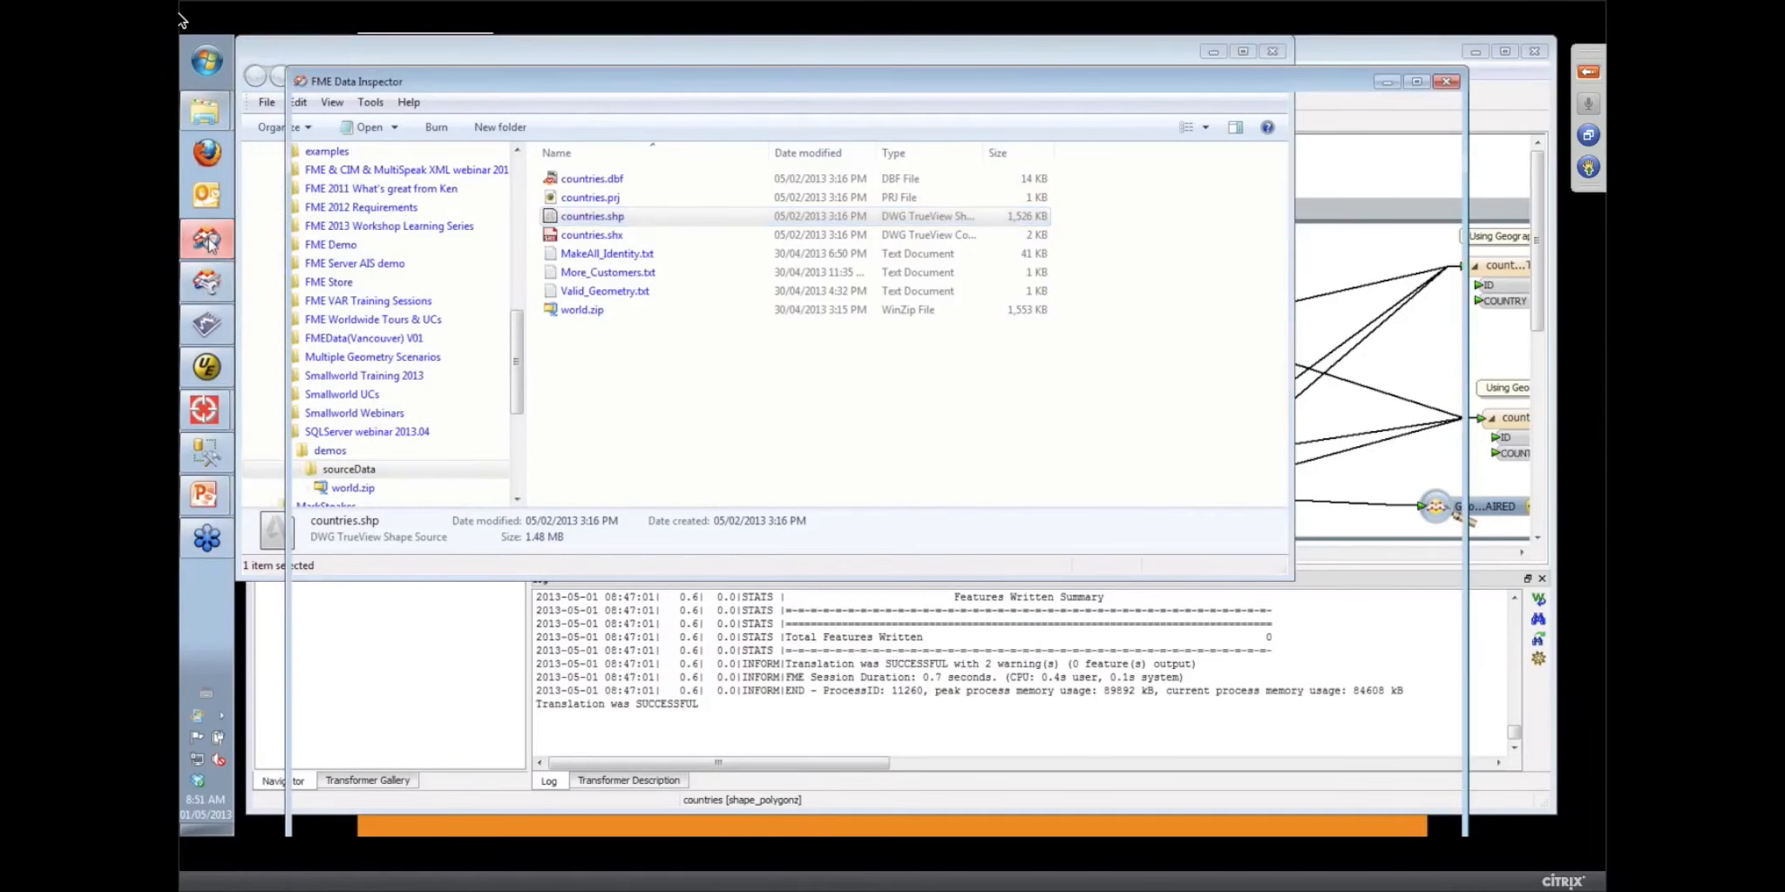
drag(632, 87, 1105, 122)
drag(600, 225, 850, 401)
click(1399, 563)
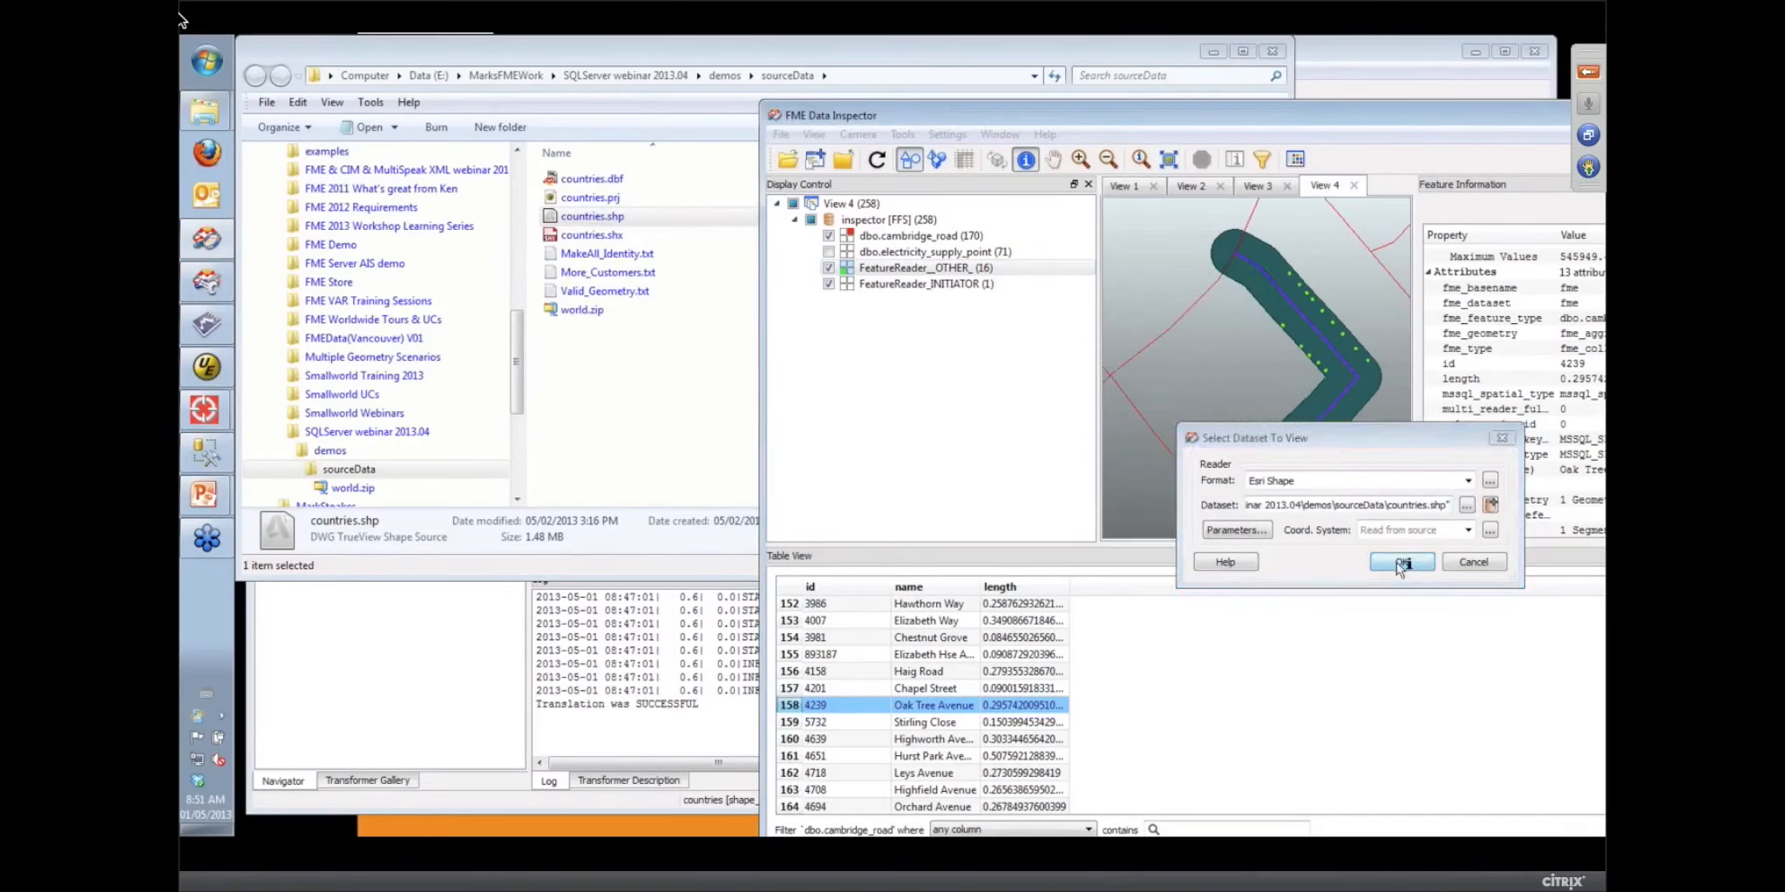
Query Russia and Antarctica on the countries map to examine their bounding box coordinates
drag(1324, 124, 857, 69)
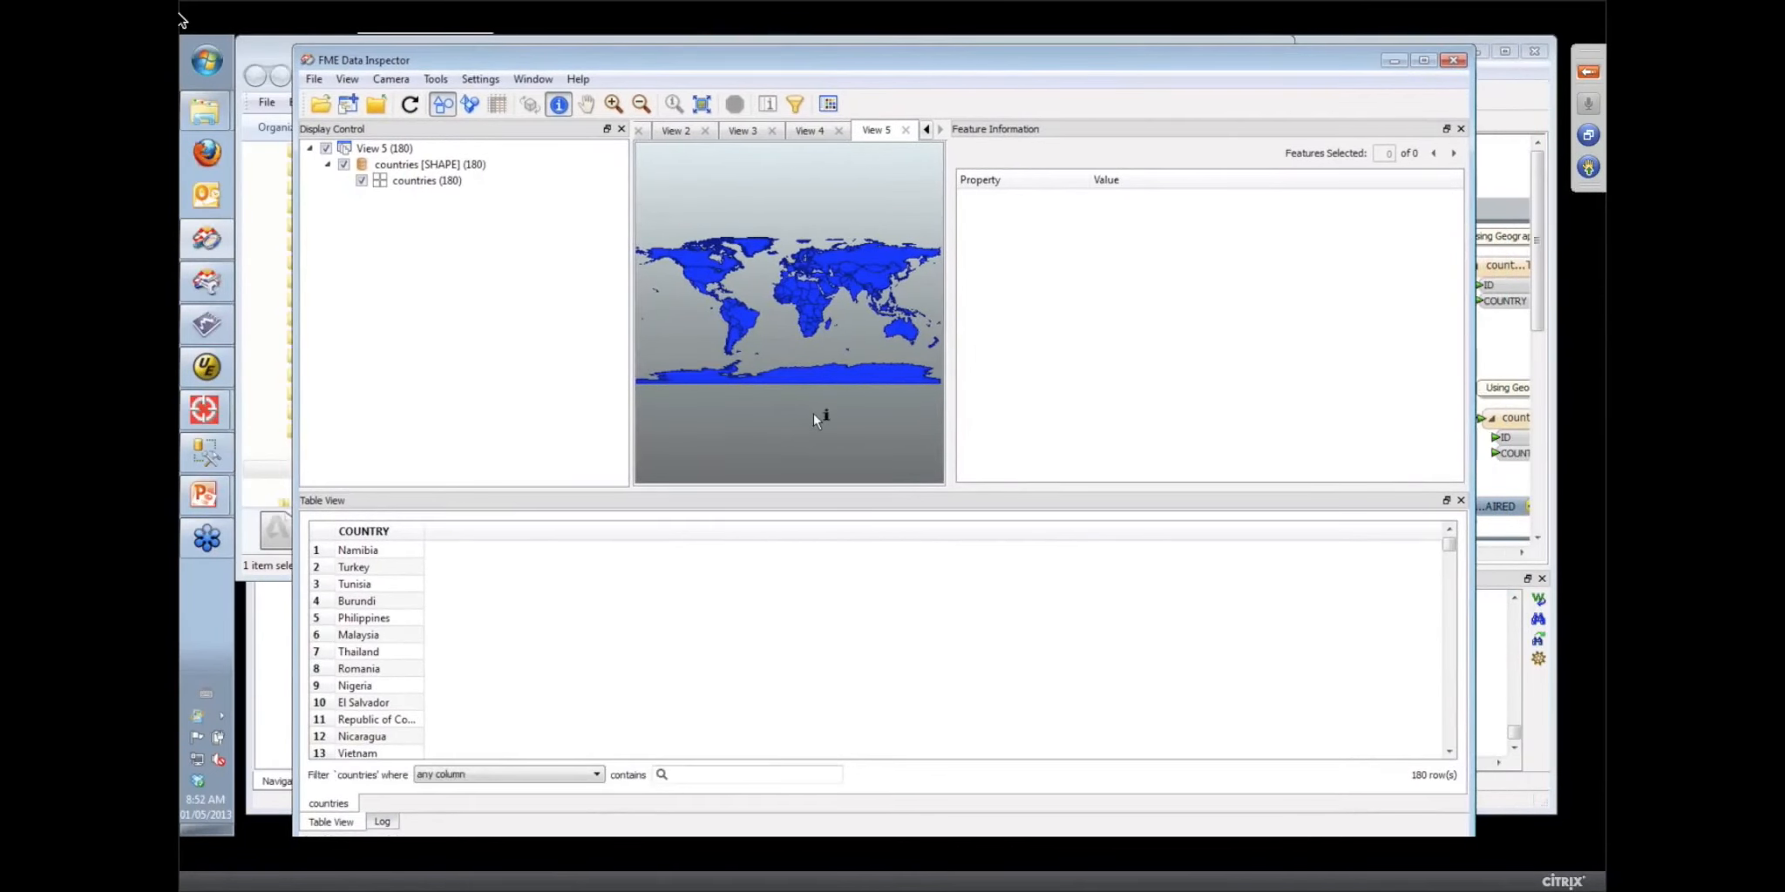
click(900, 254)
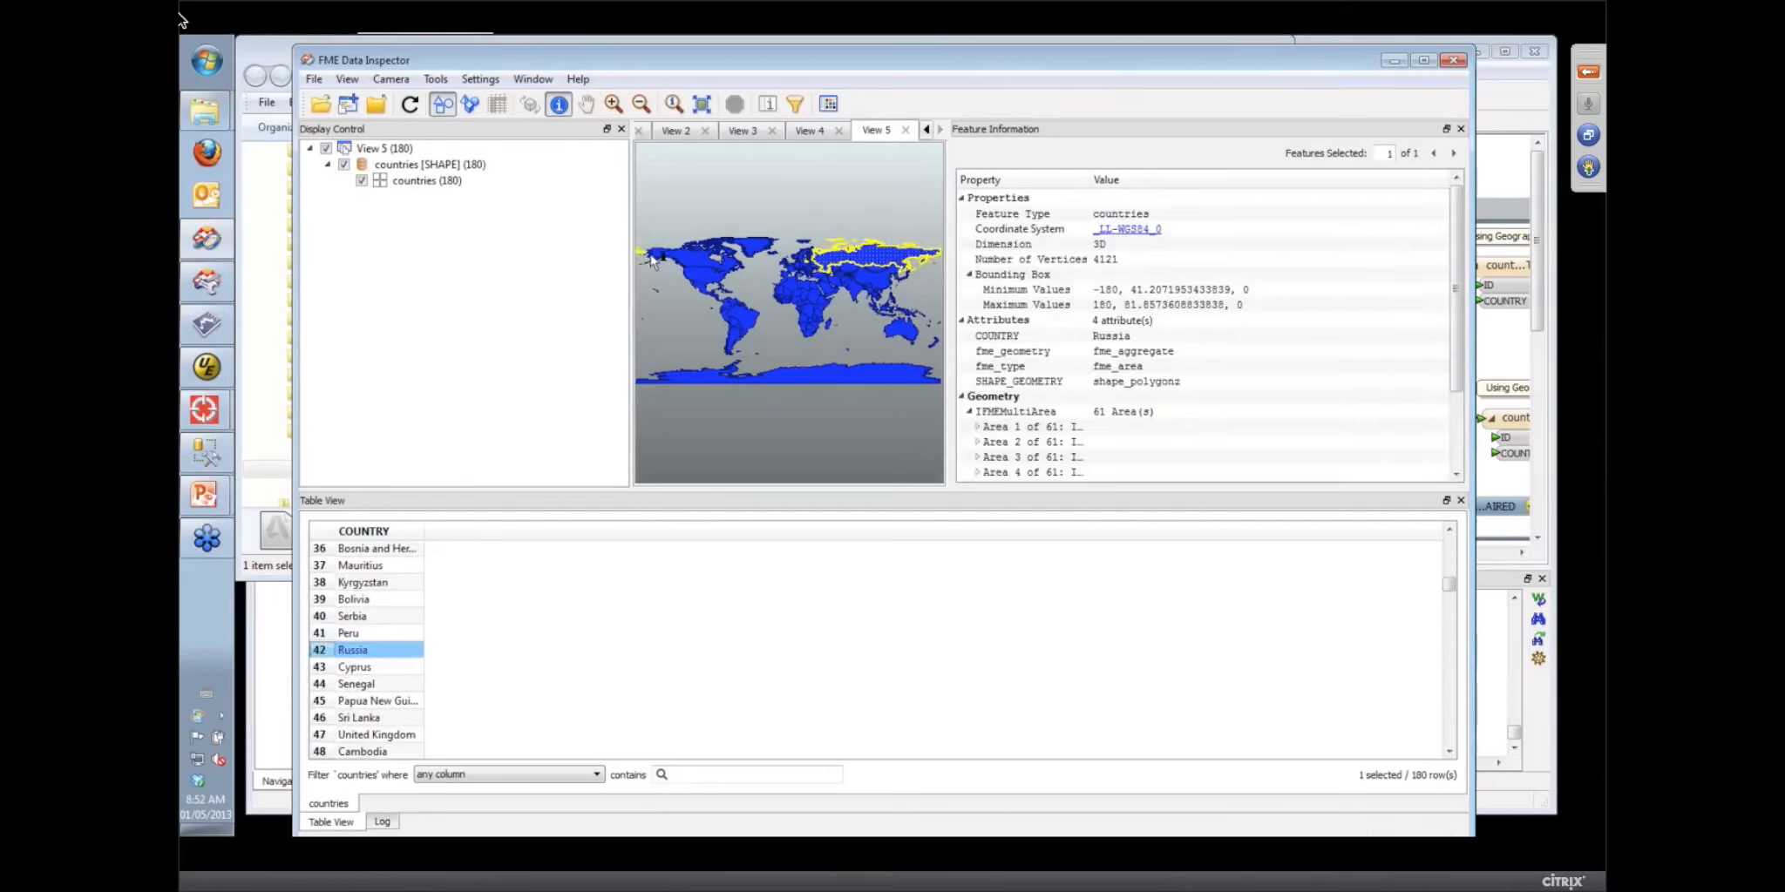
click(867, 379)
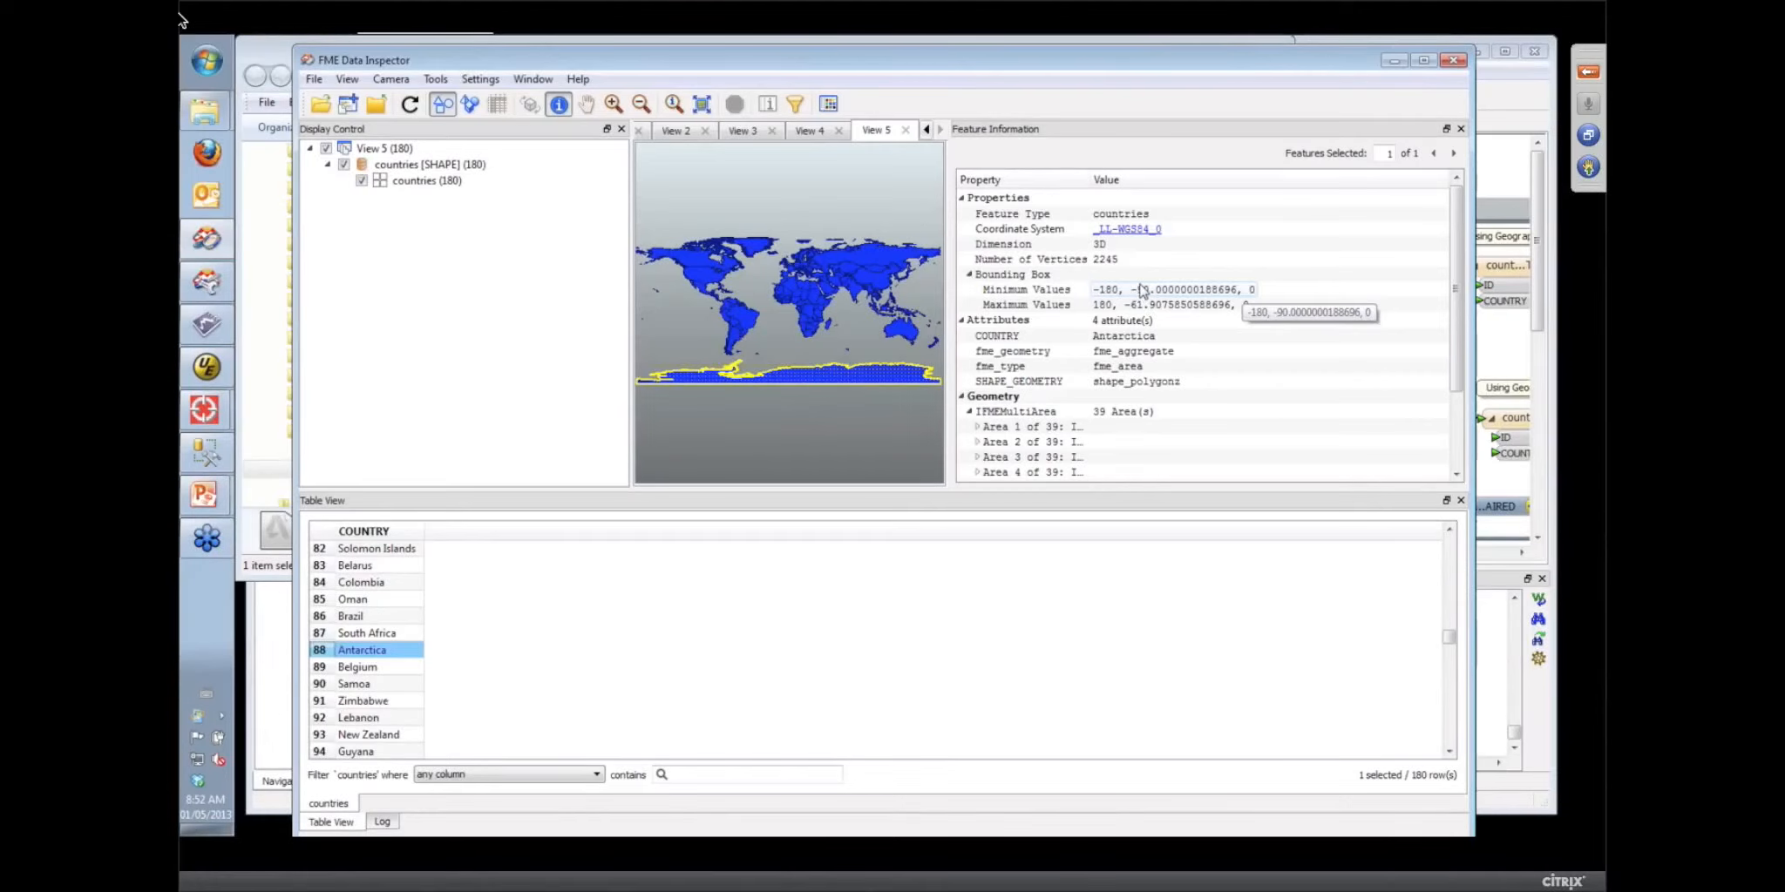
Return to FME Workbench and open the containing folder of the shapefile reader annotated "Clean Data"
click(1538, 280)
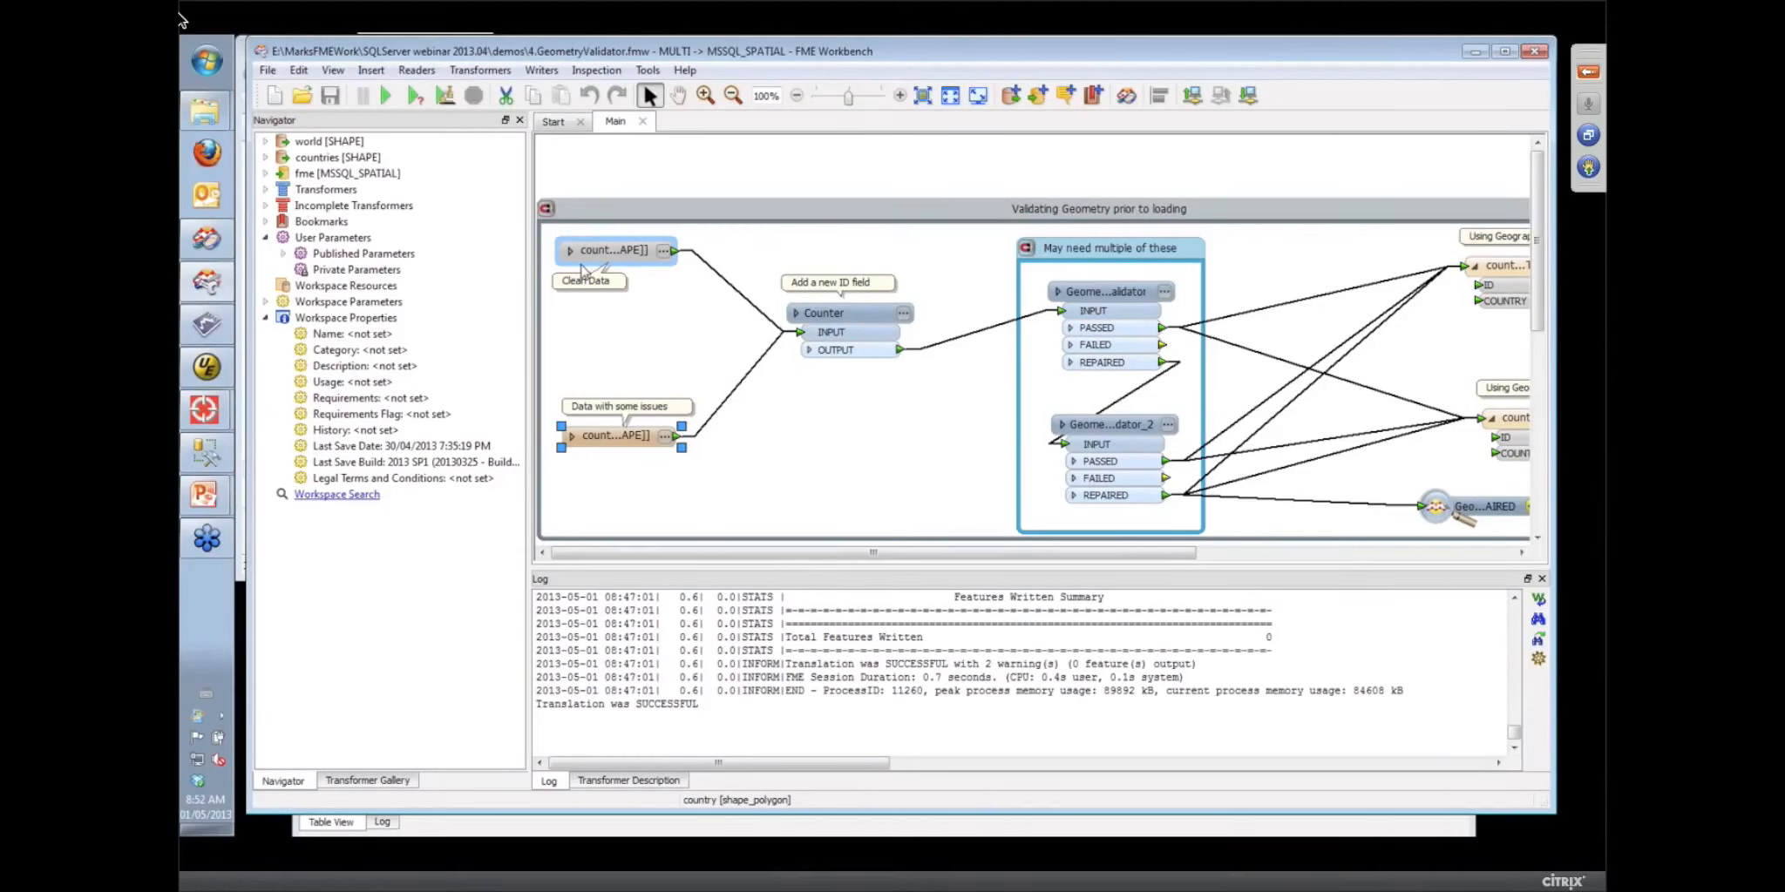
right_click(616, 256)
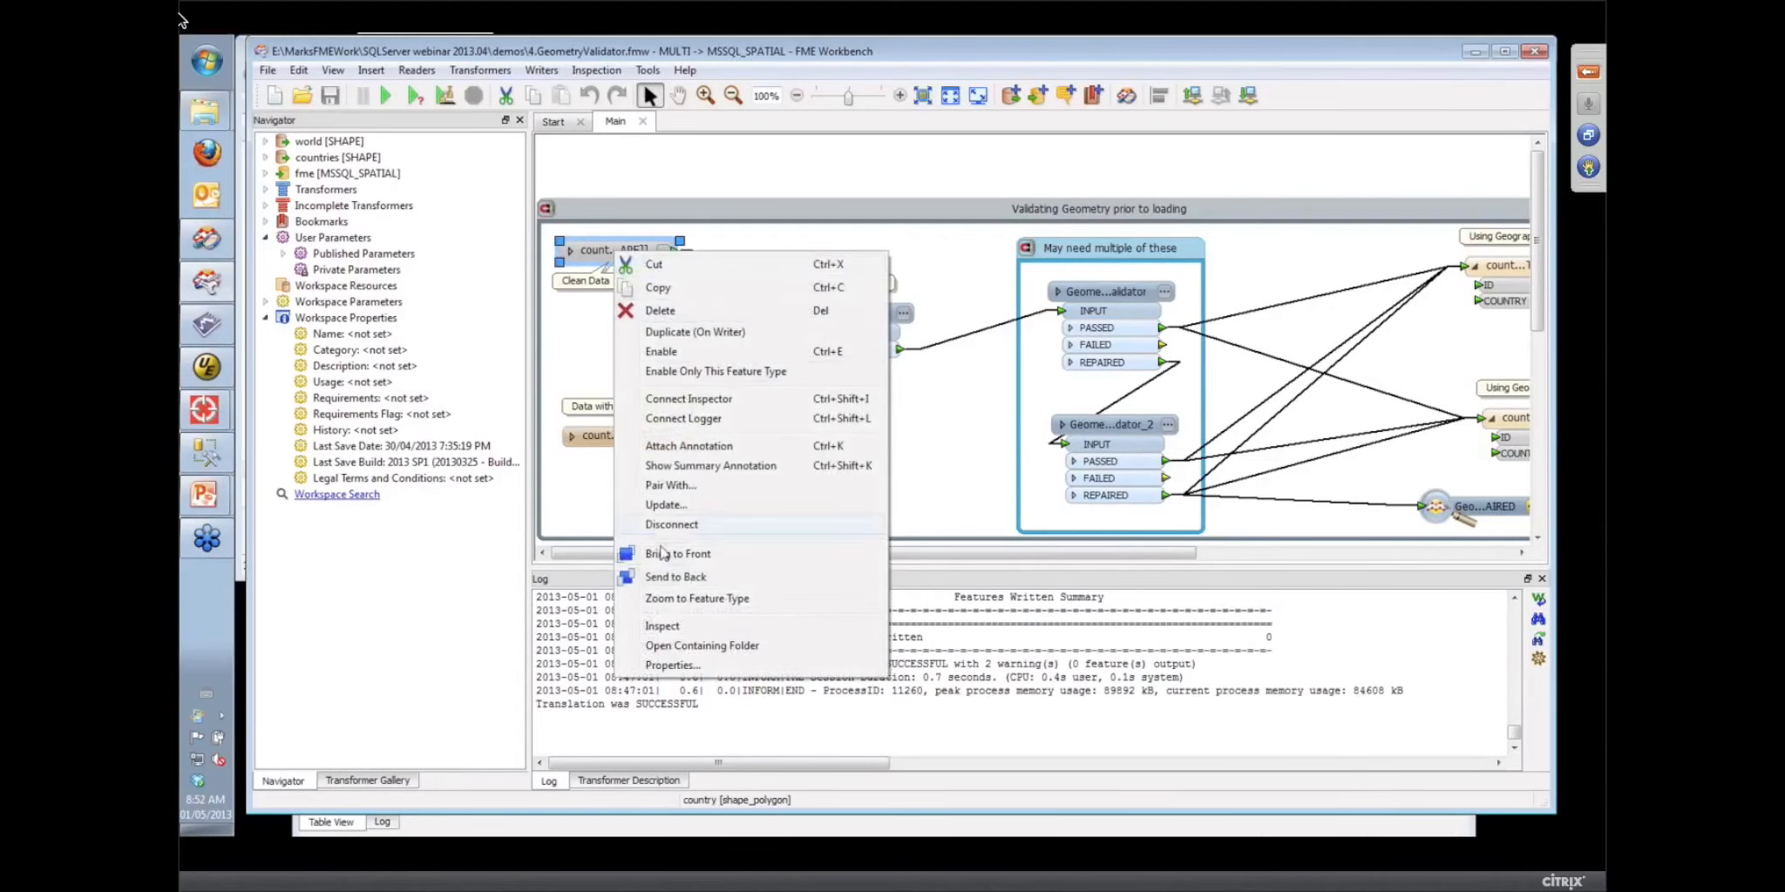
click(697, 646)
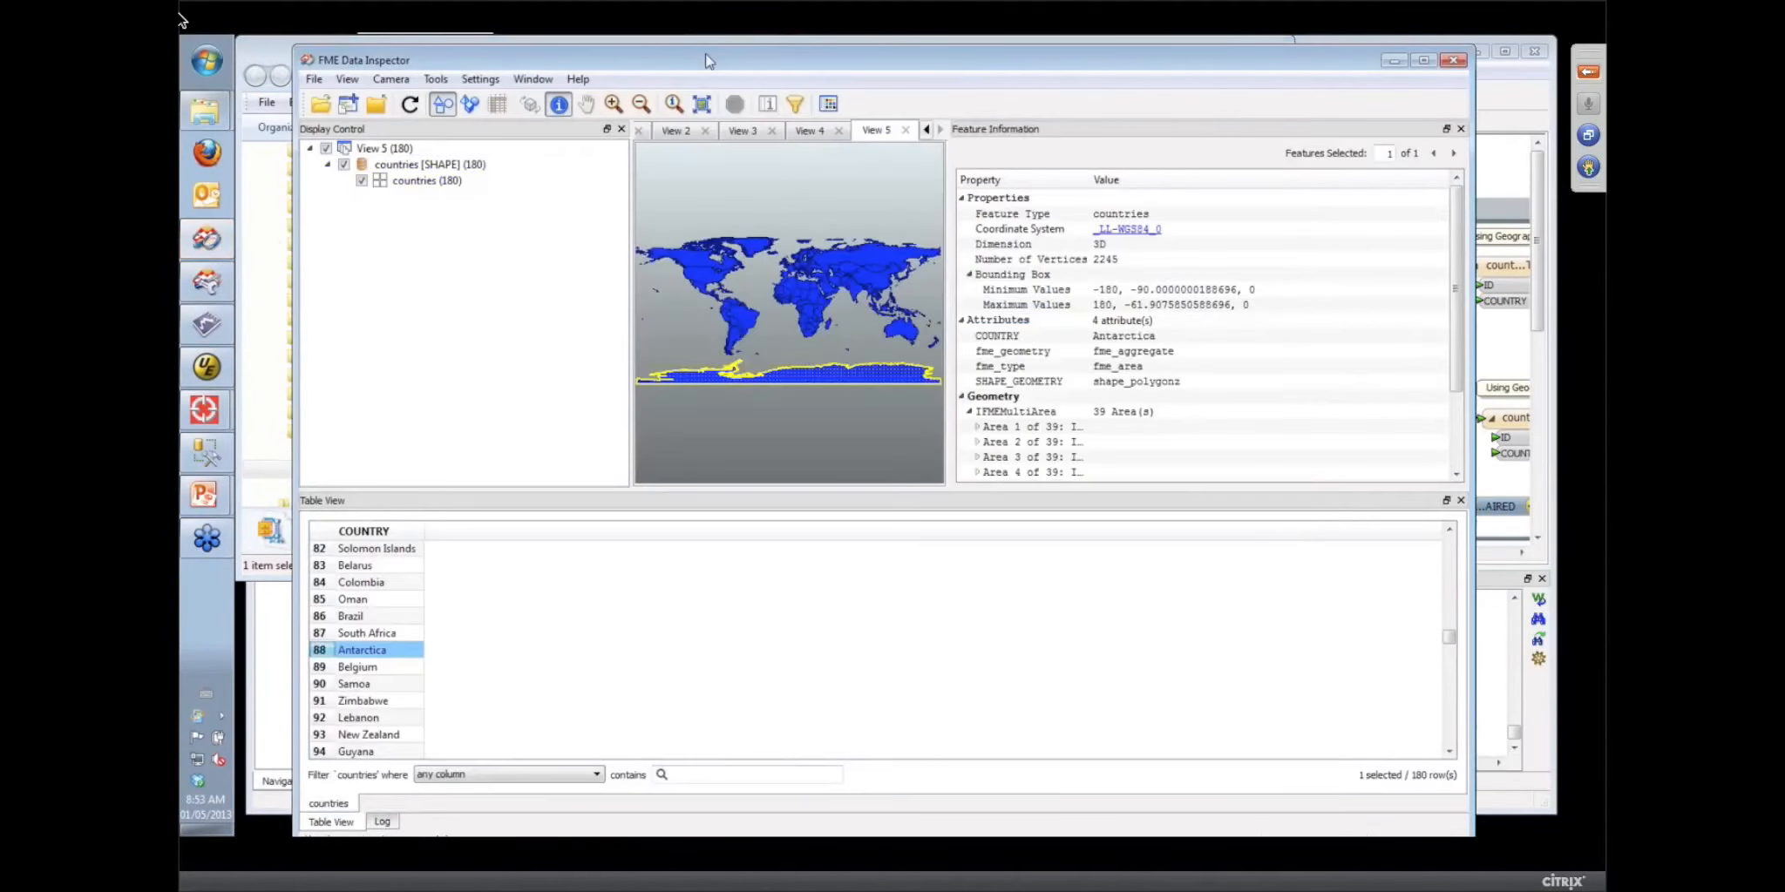
Load world.zip into FME Data Inspector as a new view, with the reader format set to Esri Shape
drag(895, 98, 1069, 120)
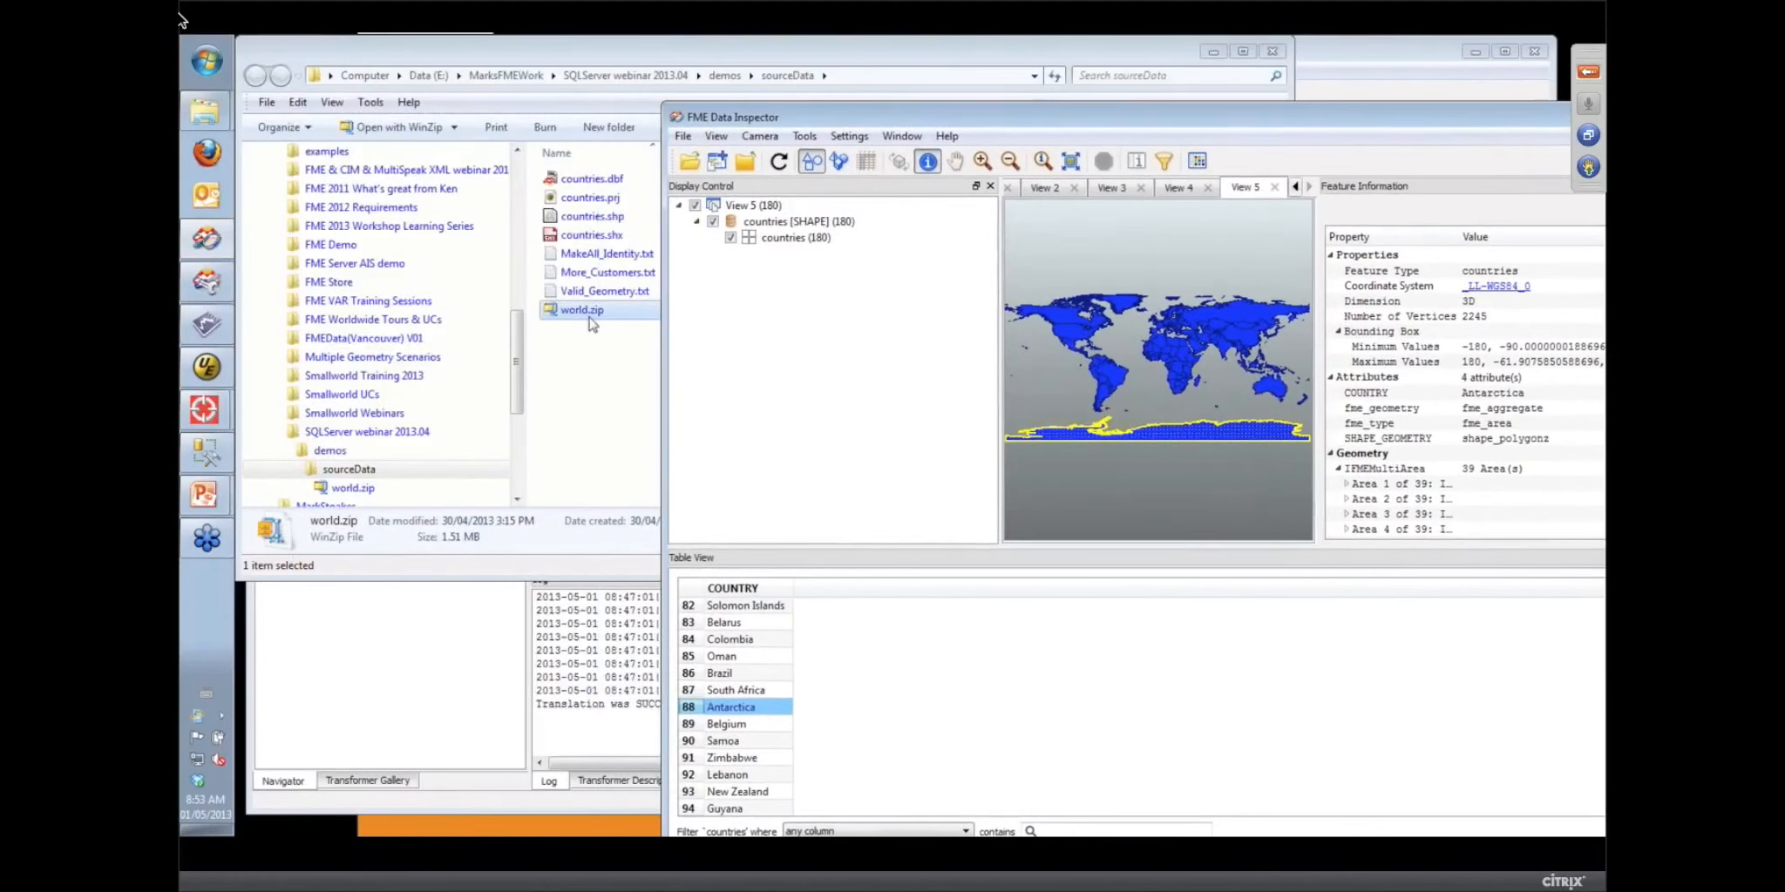
drag(579, 312, 784, 387)
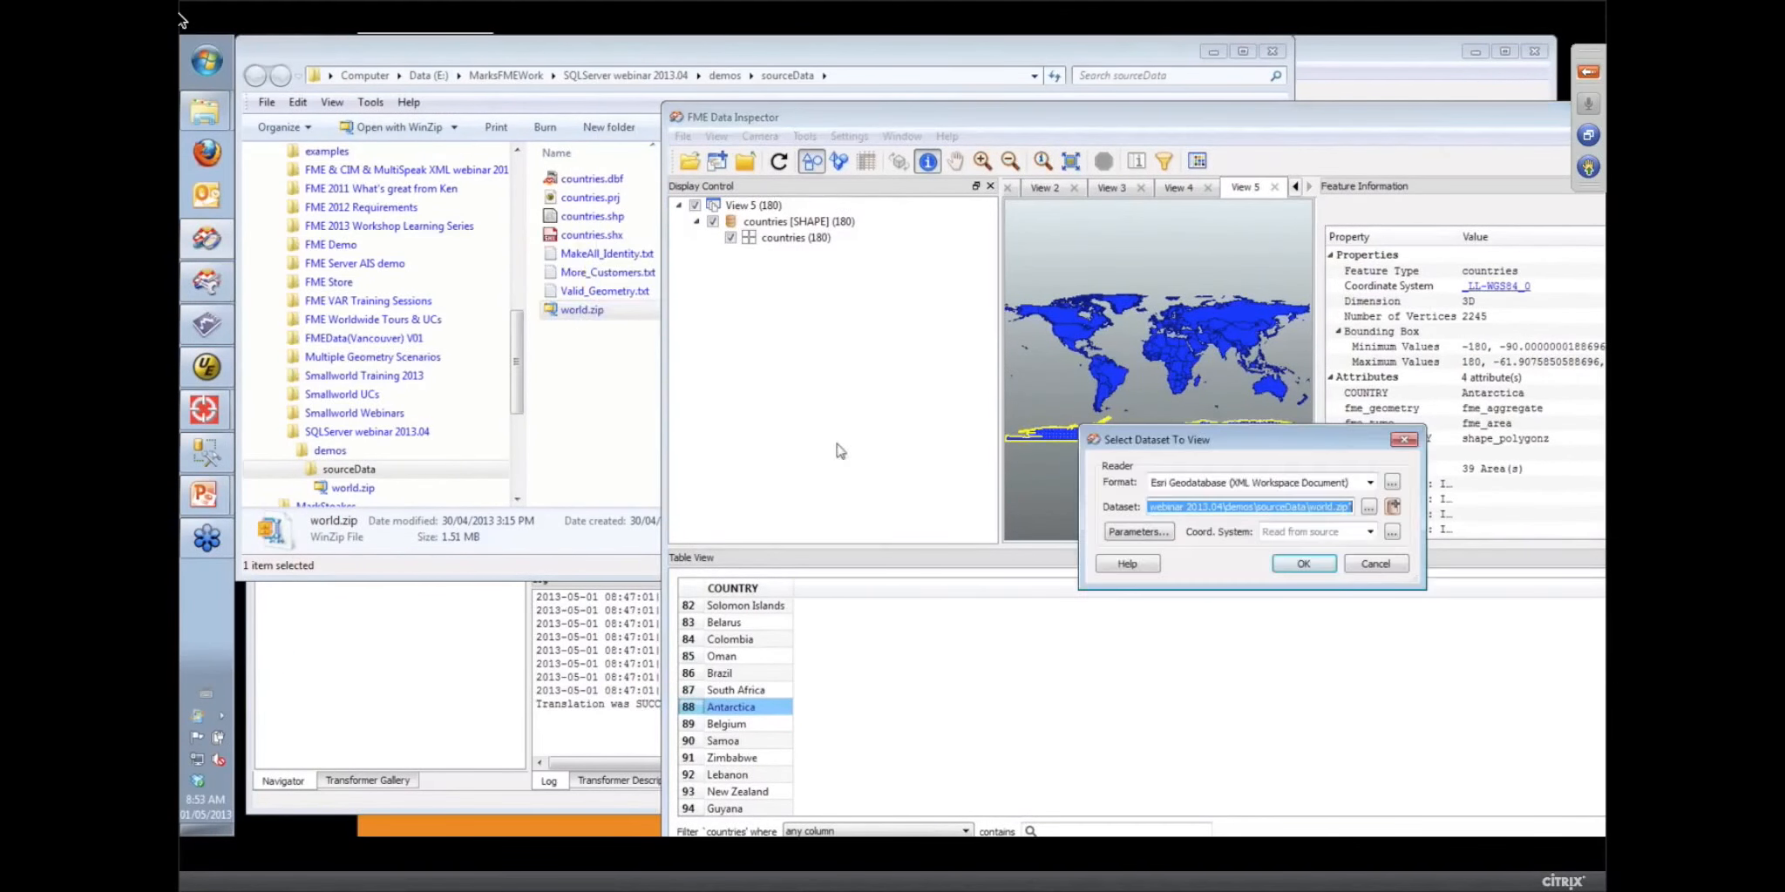
click(1370, 482)
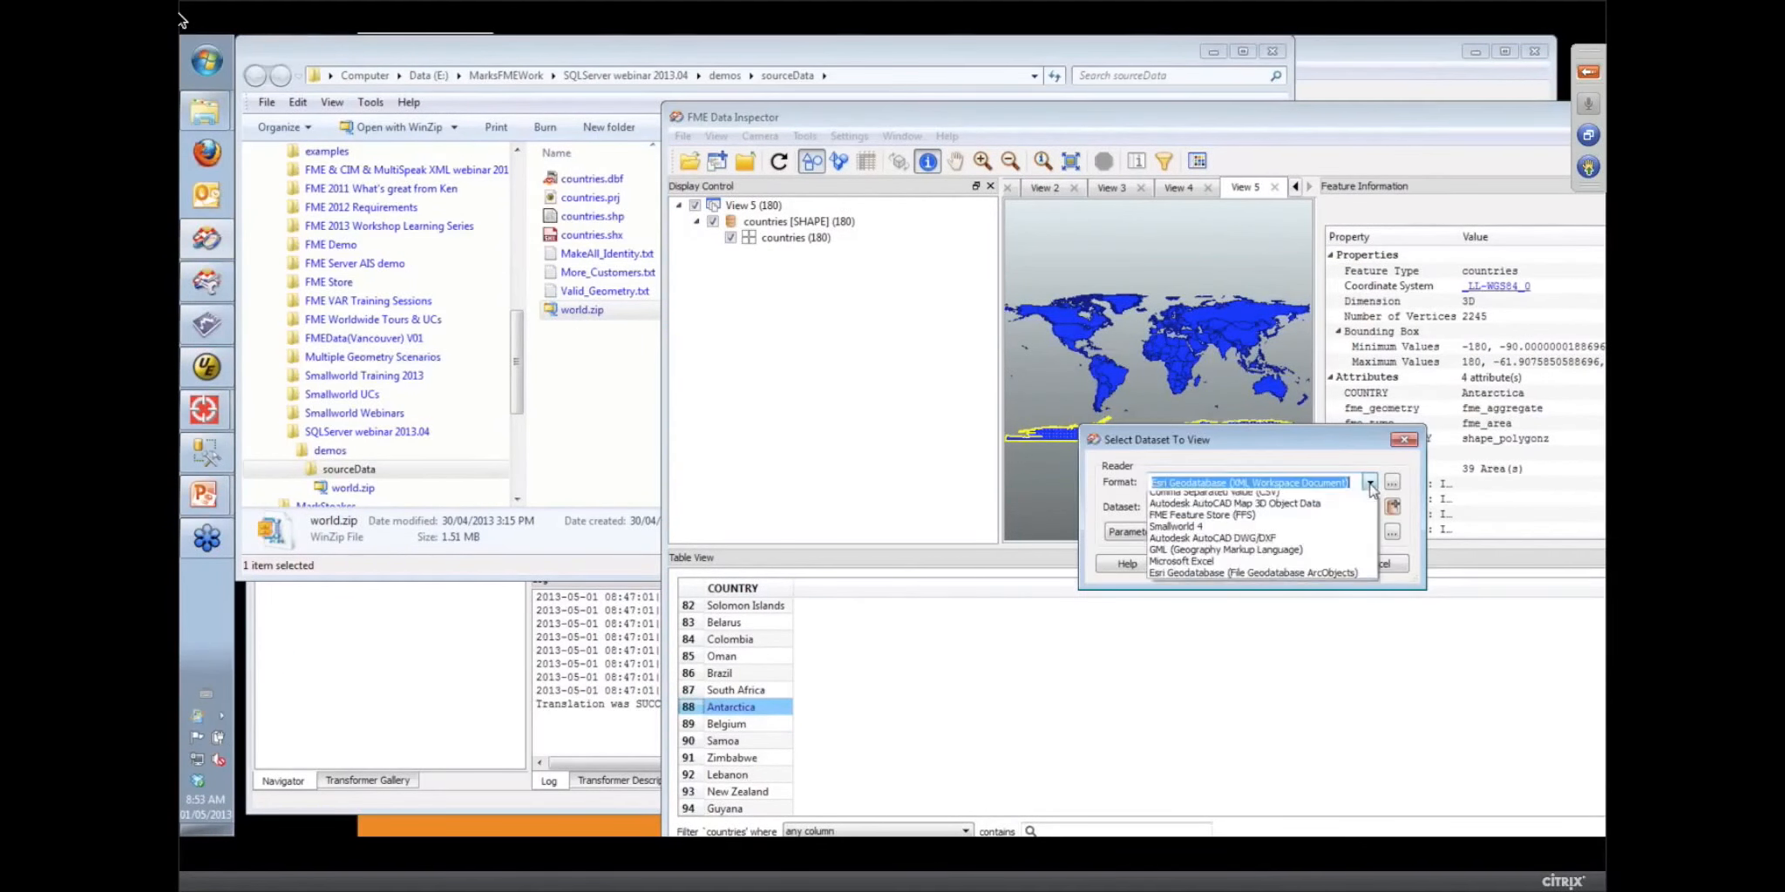
click(1301, 498)
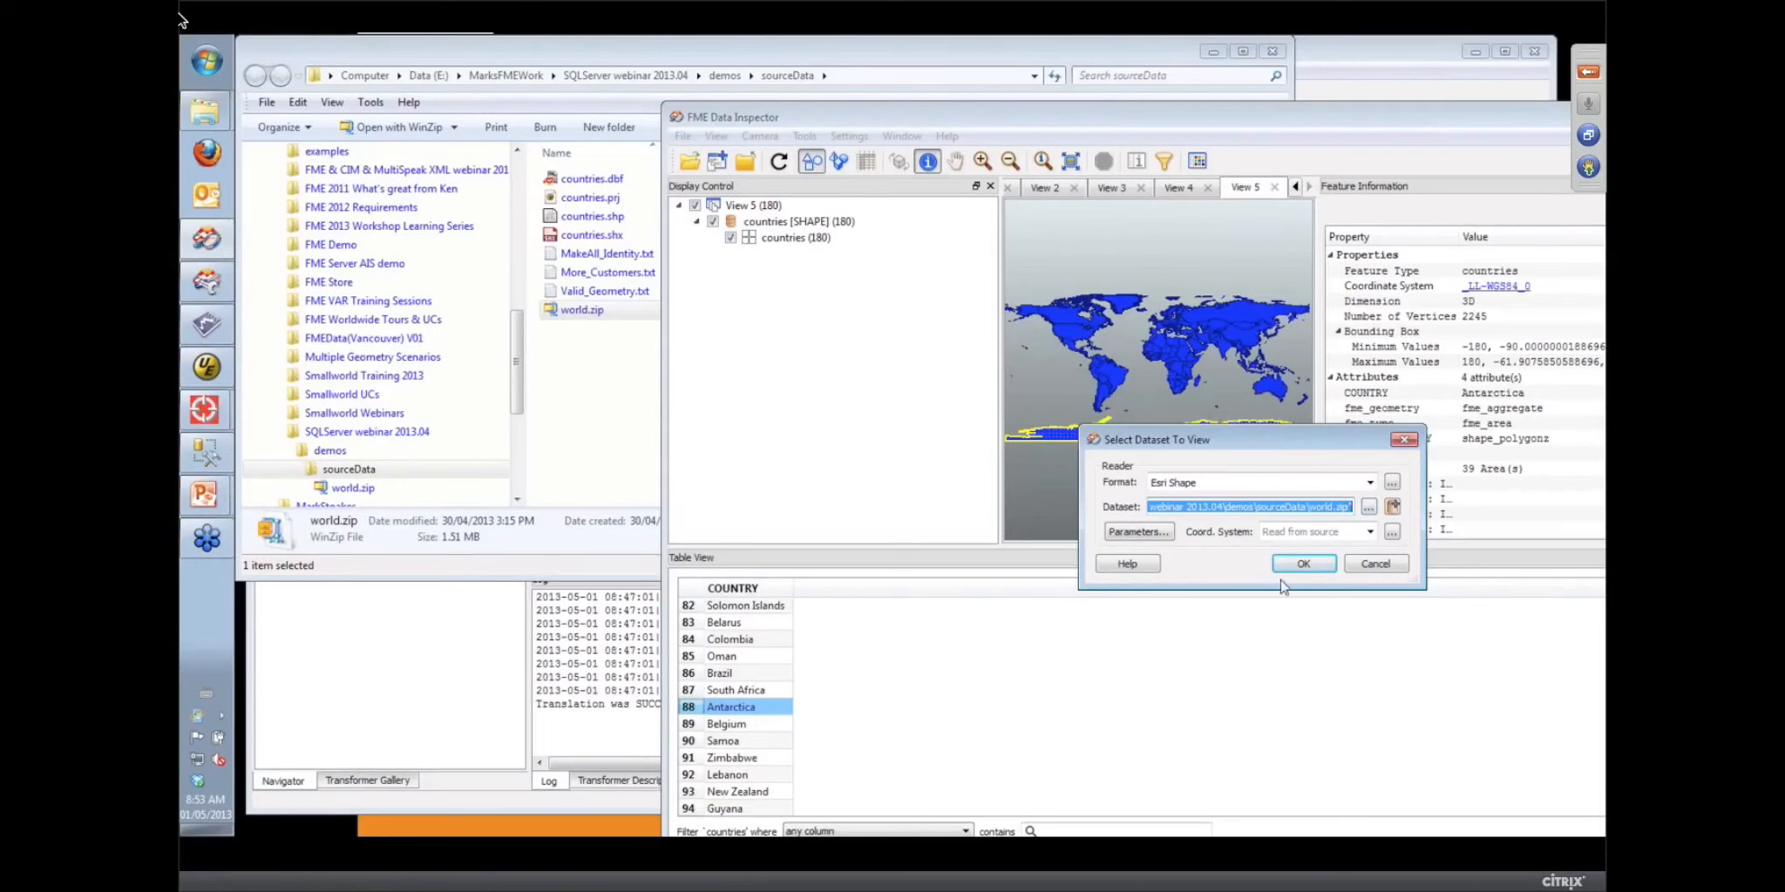
click(1303, 565)
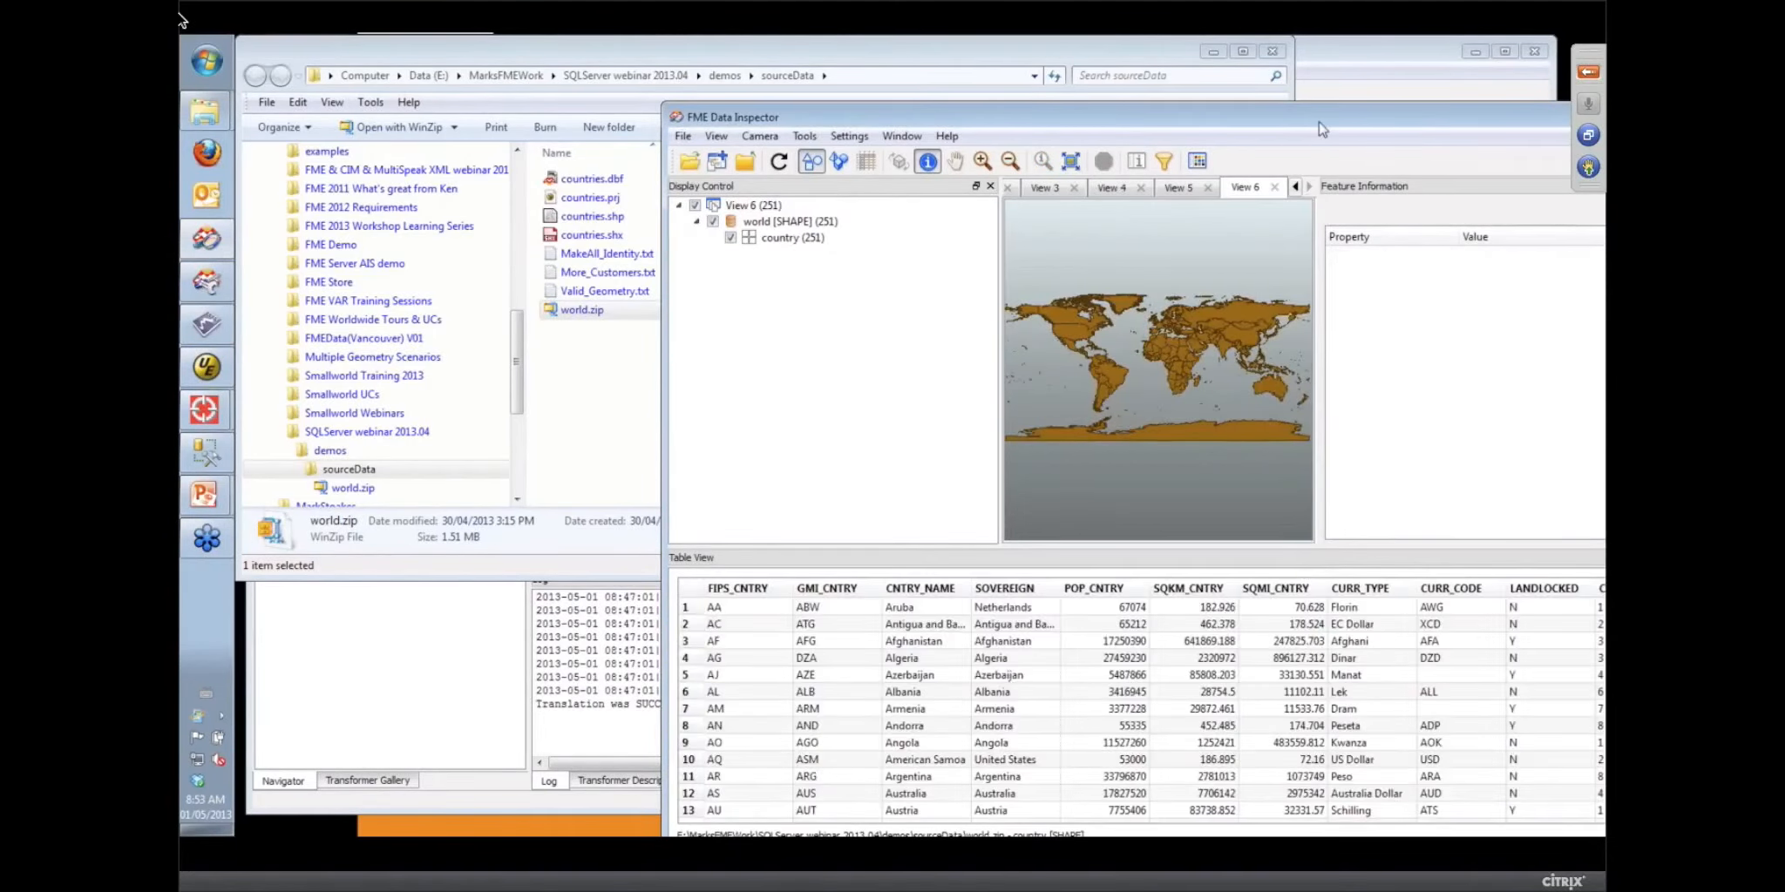
Query Antarctica in the world dataset to examine its bounding box, and return to the FME Workbench canvas
drag(1322, 127, 967, 101)
click(818, 402)
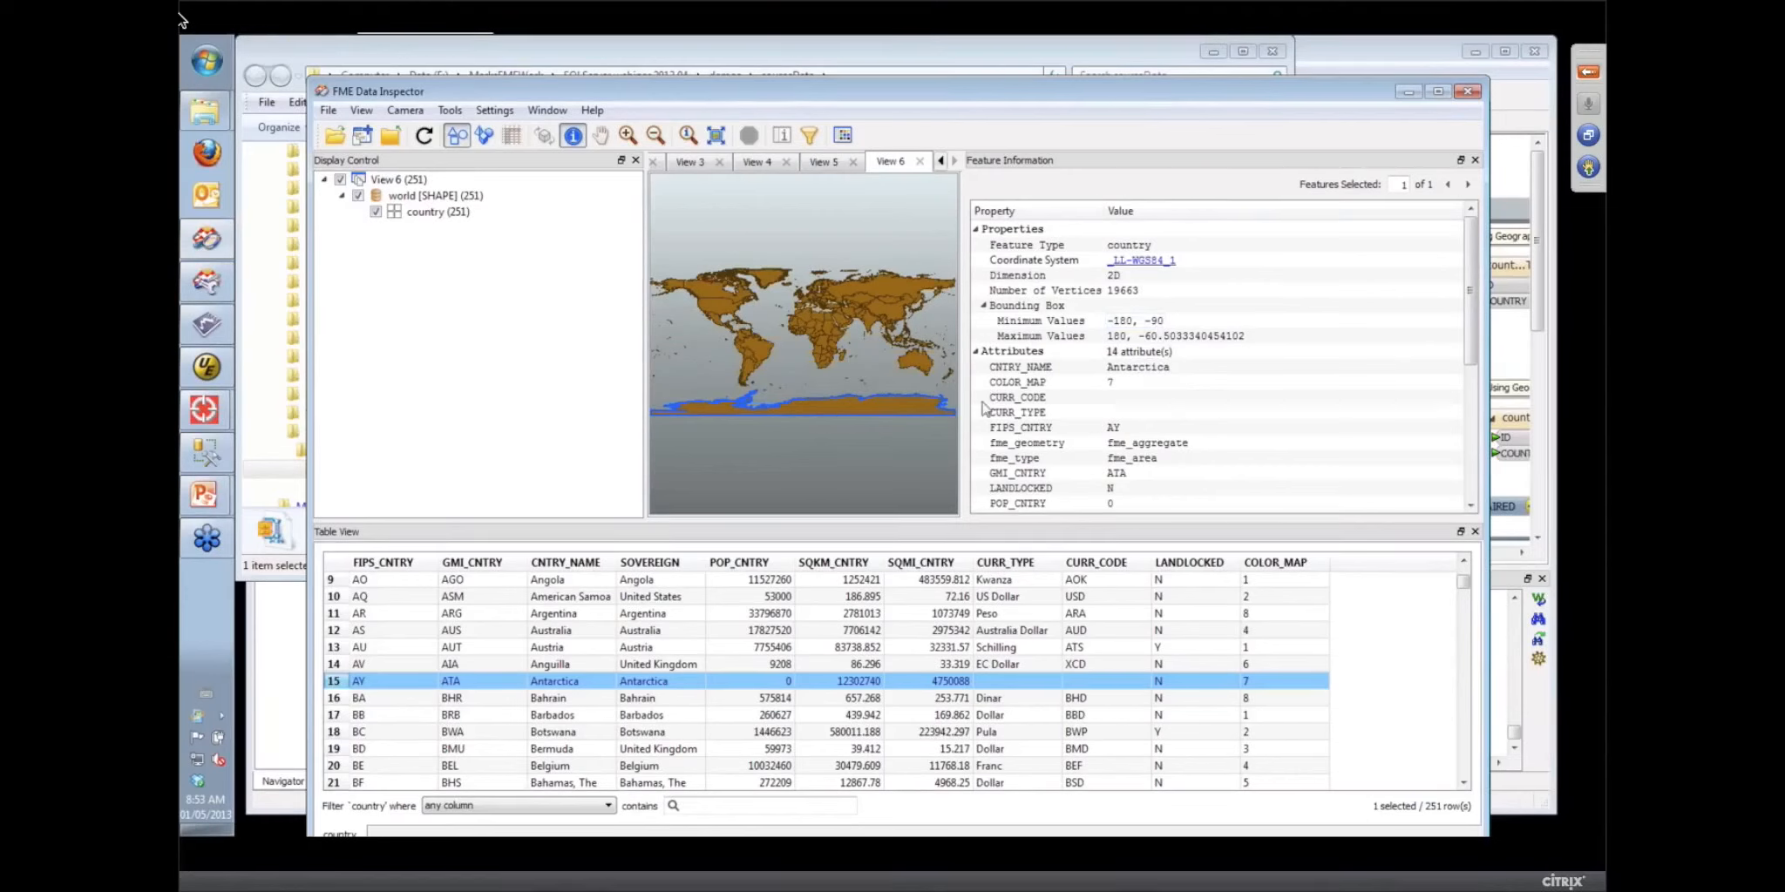
click(1537, 233)
click(634, 445)
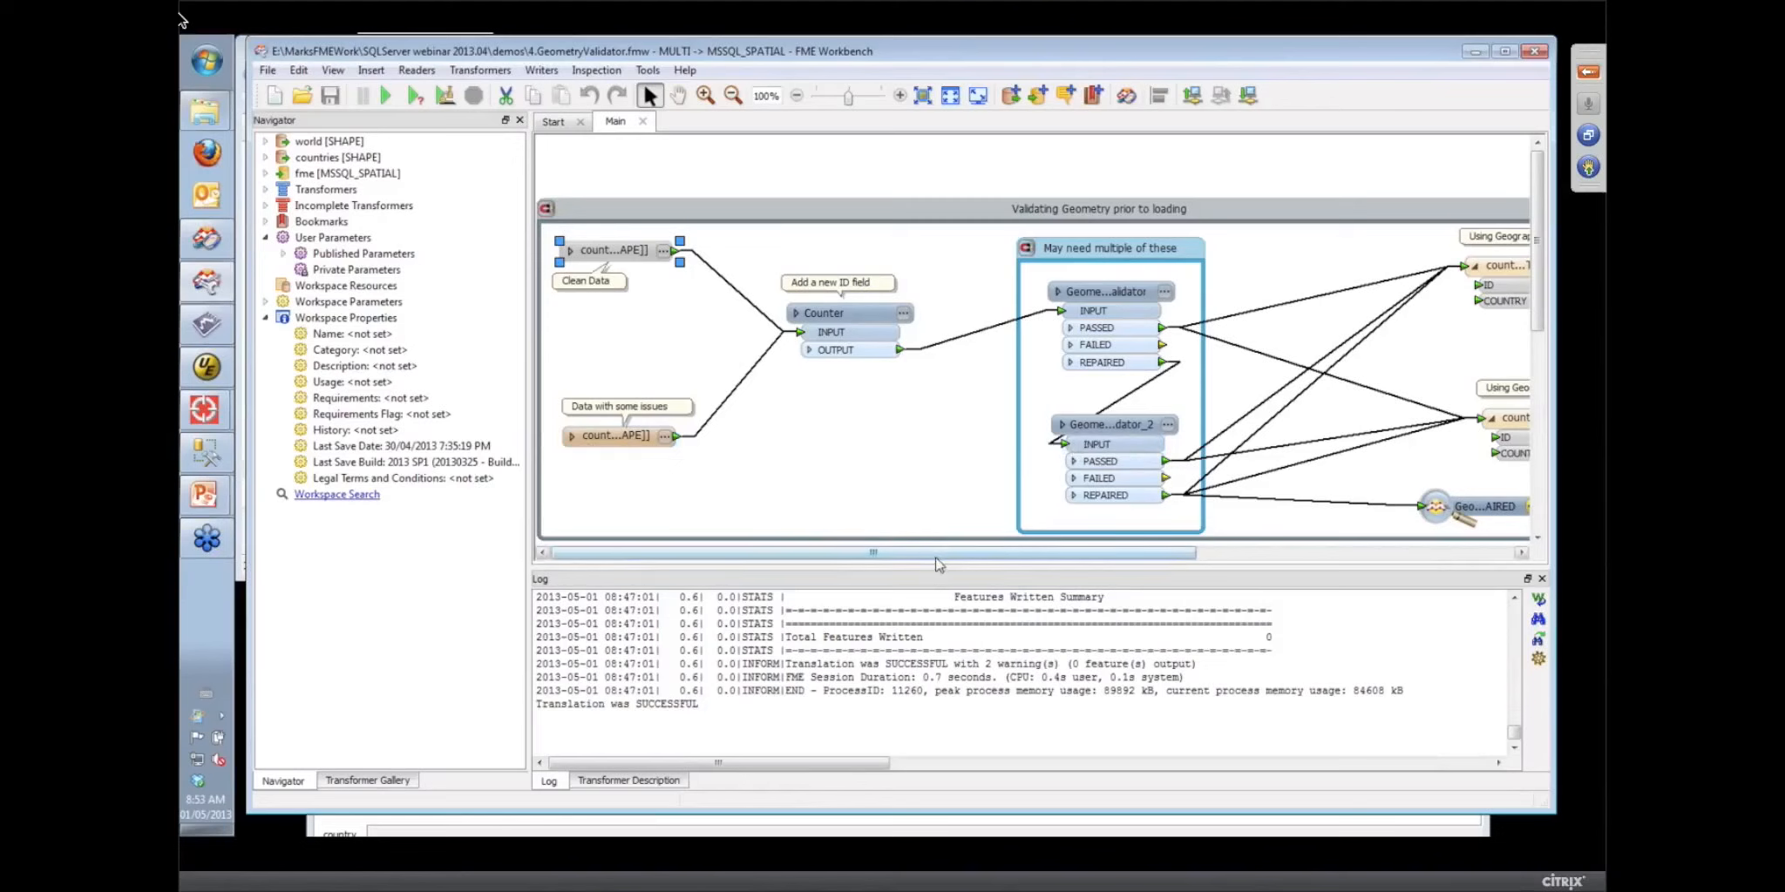
drag(942, 562, 982, 565)
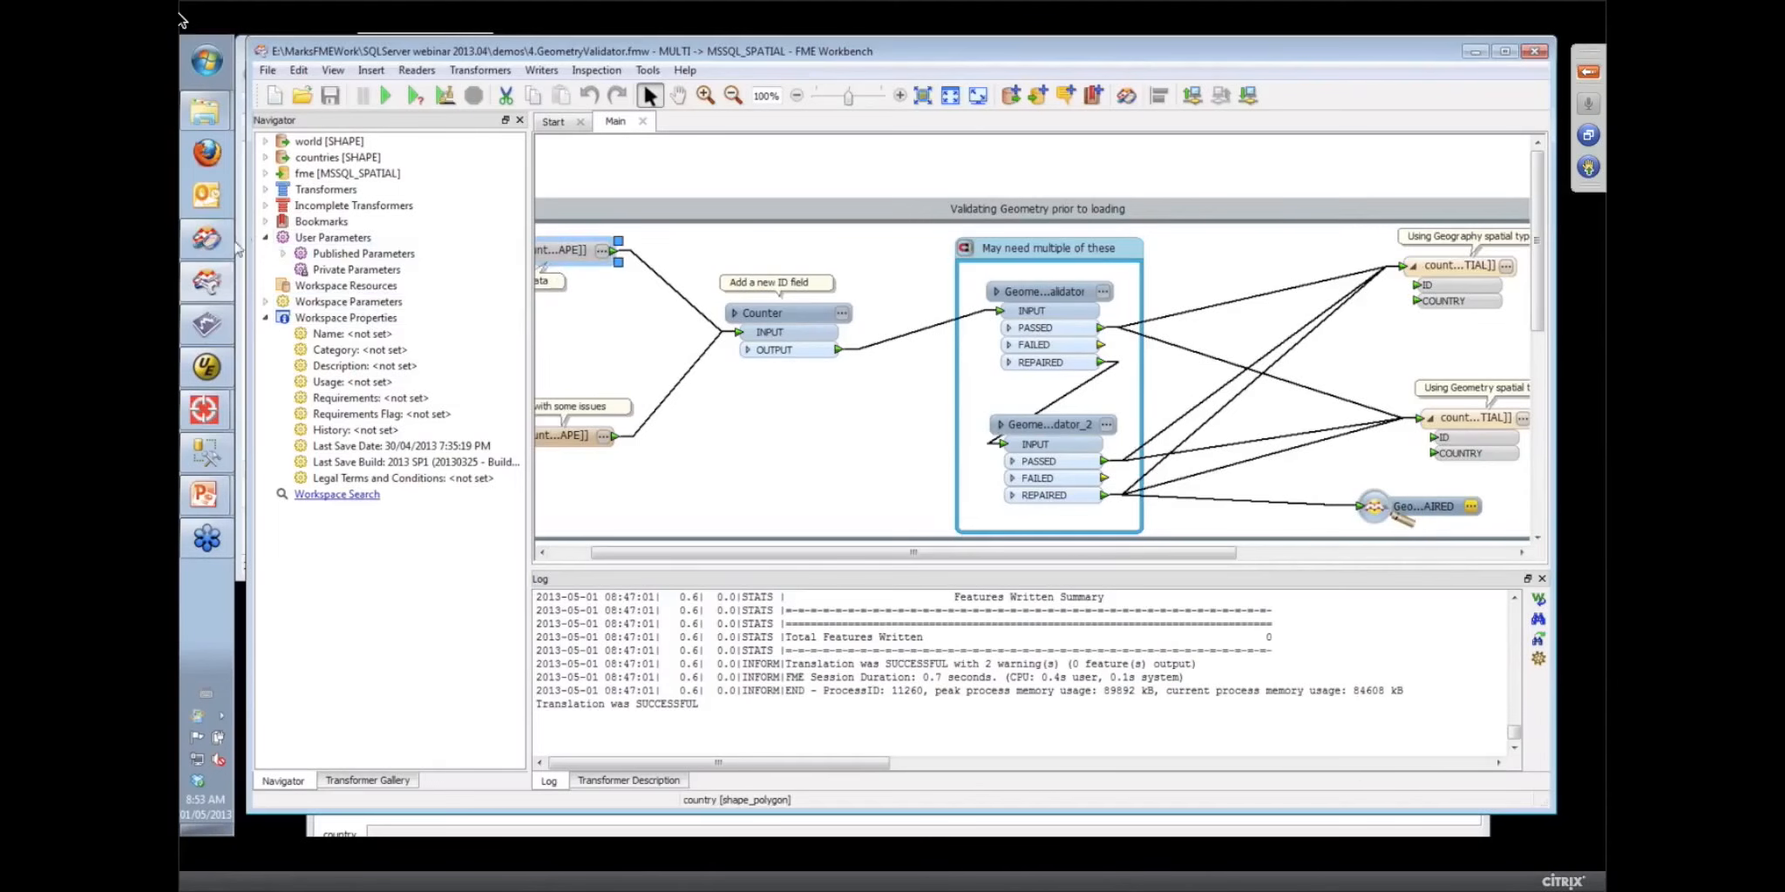
Switch to FME Data Inspector's countries view and examine Denmark's coastline at close range
click(205, 242)
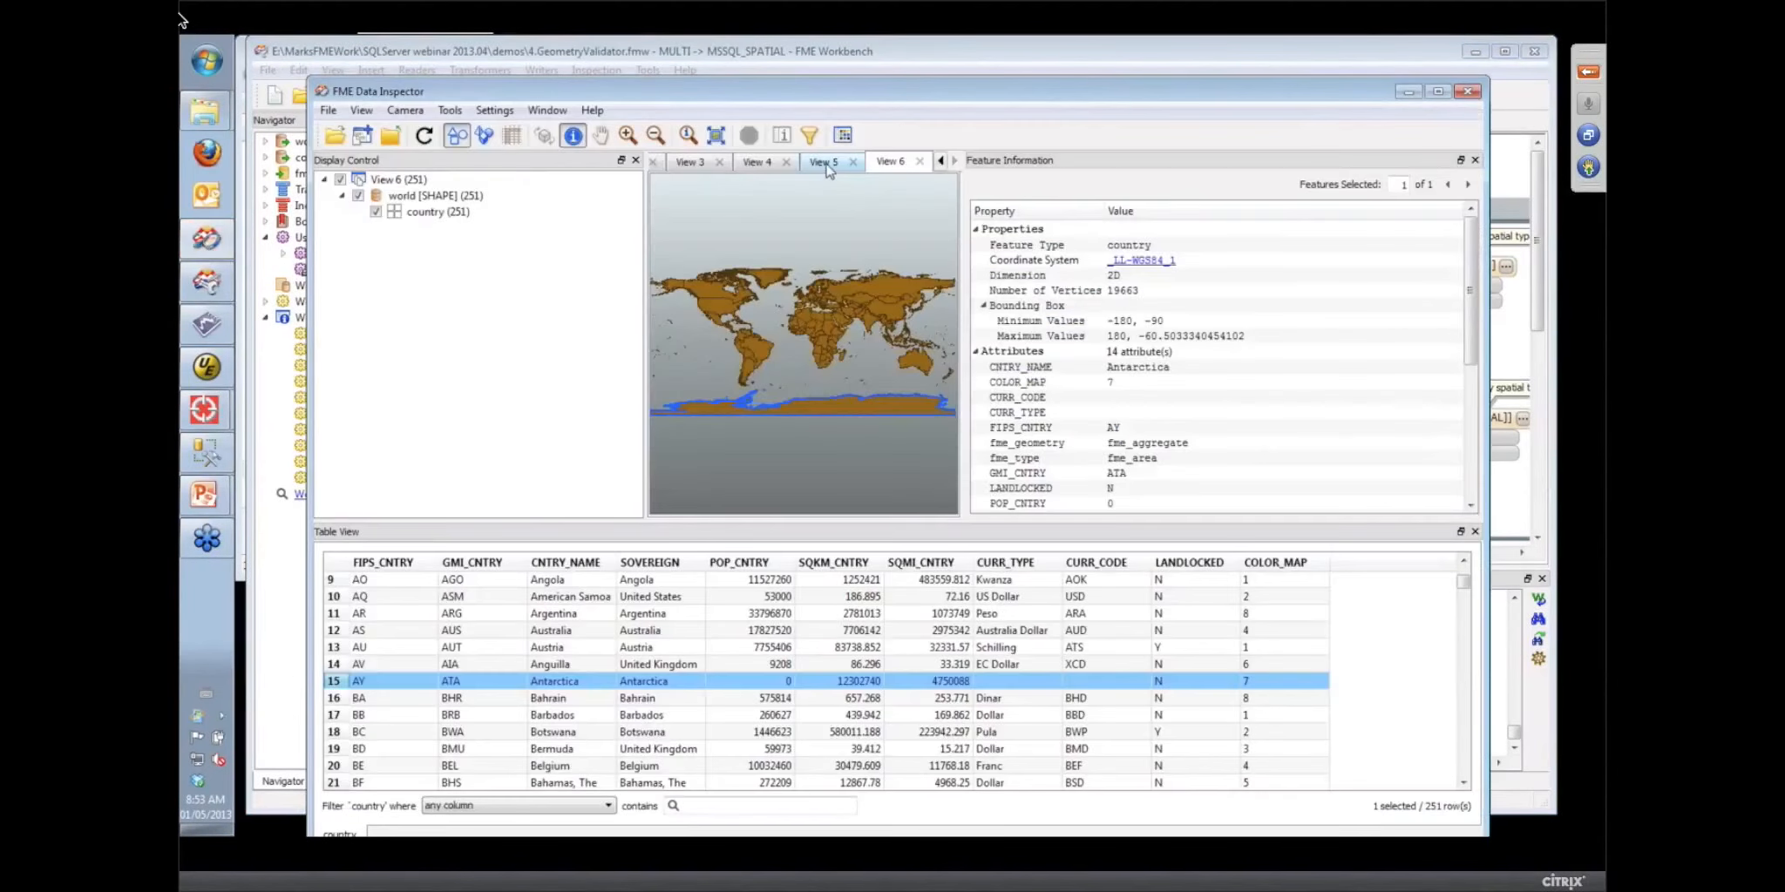
click(824, 162)
click(627, 137)
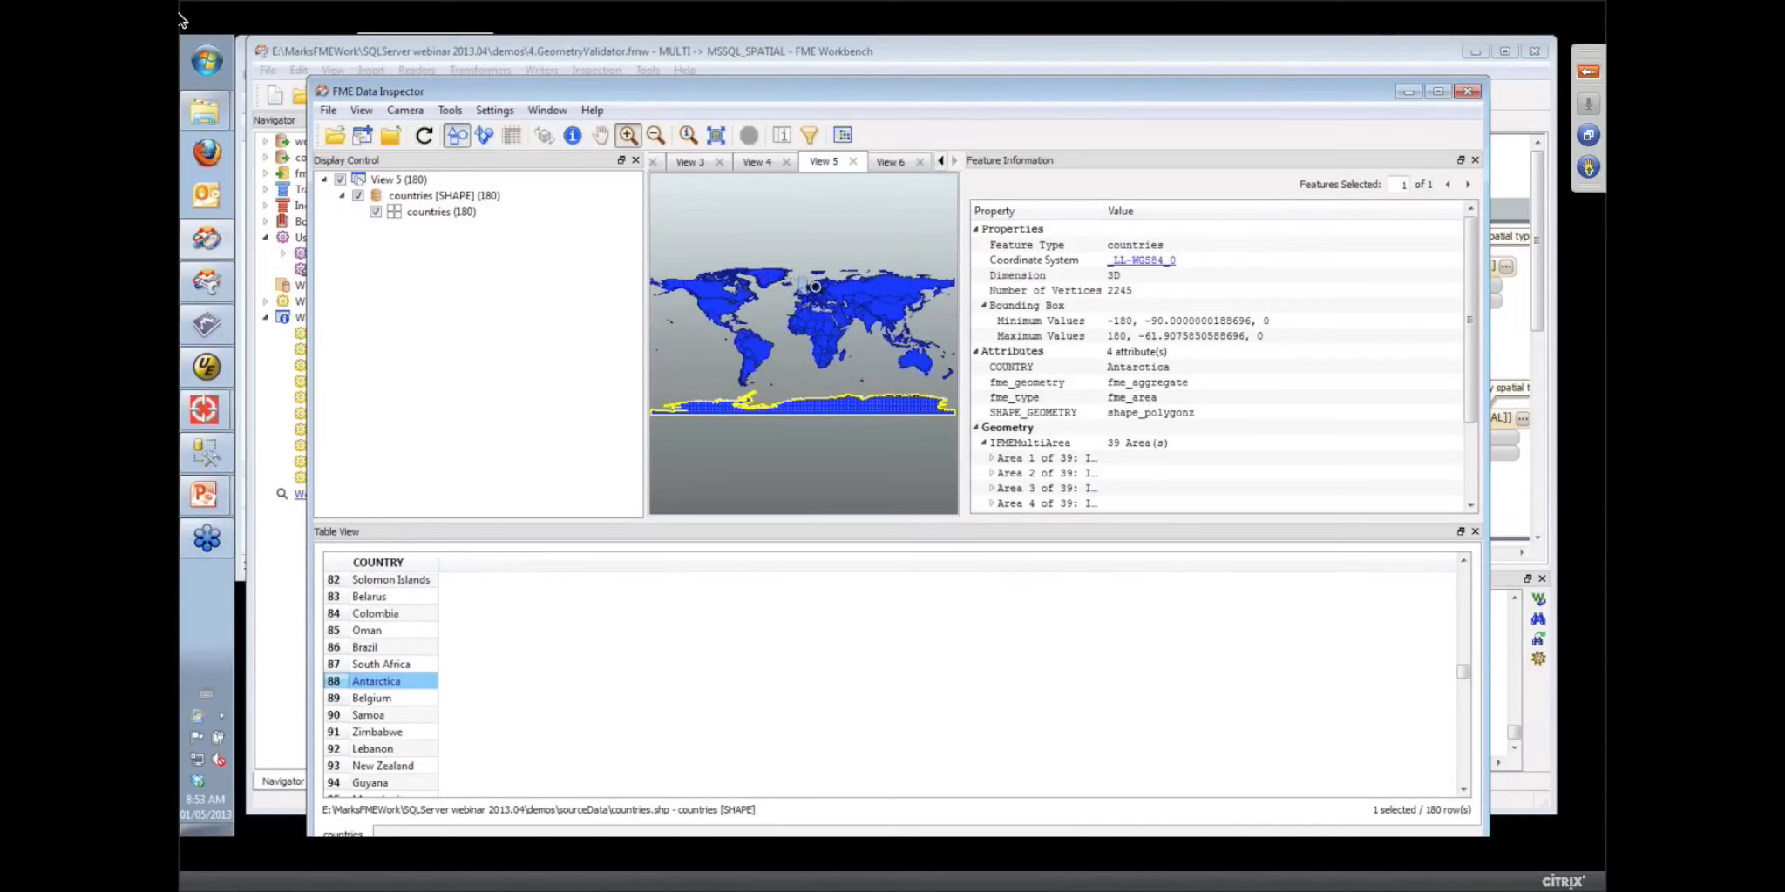
drag(825, 302, 825, 301)
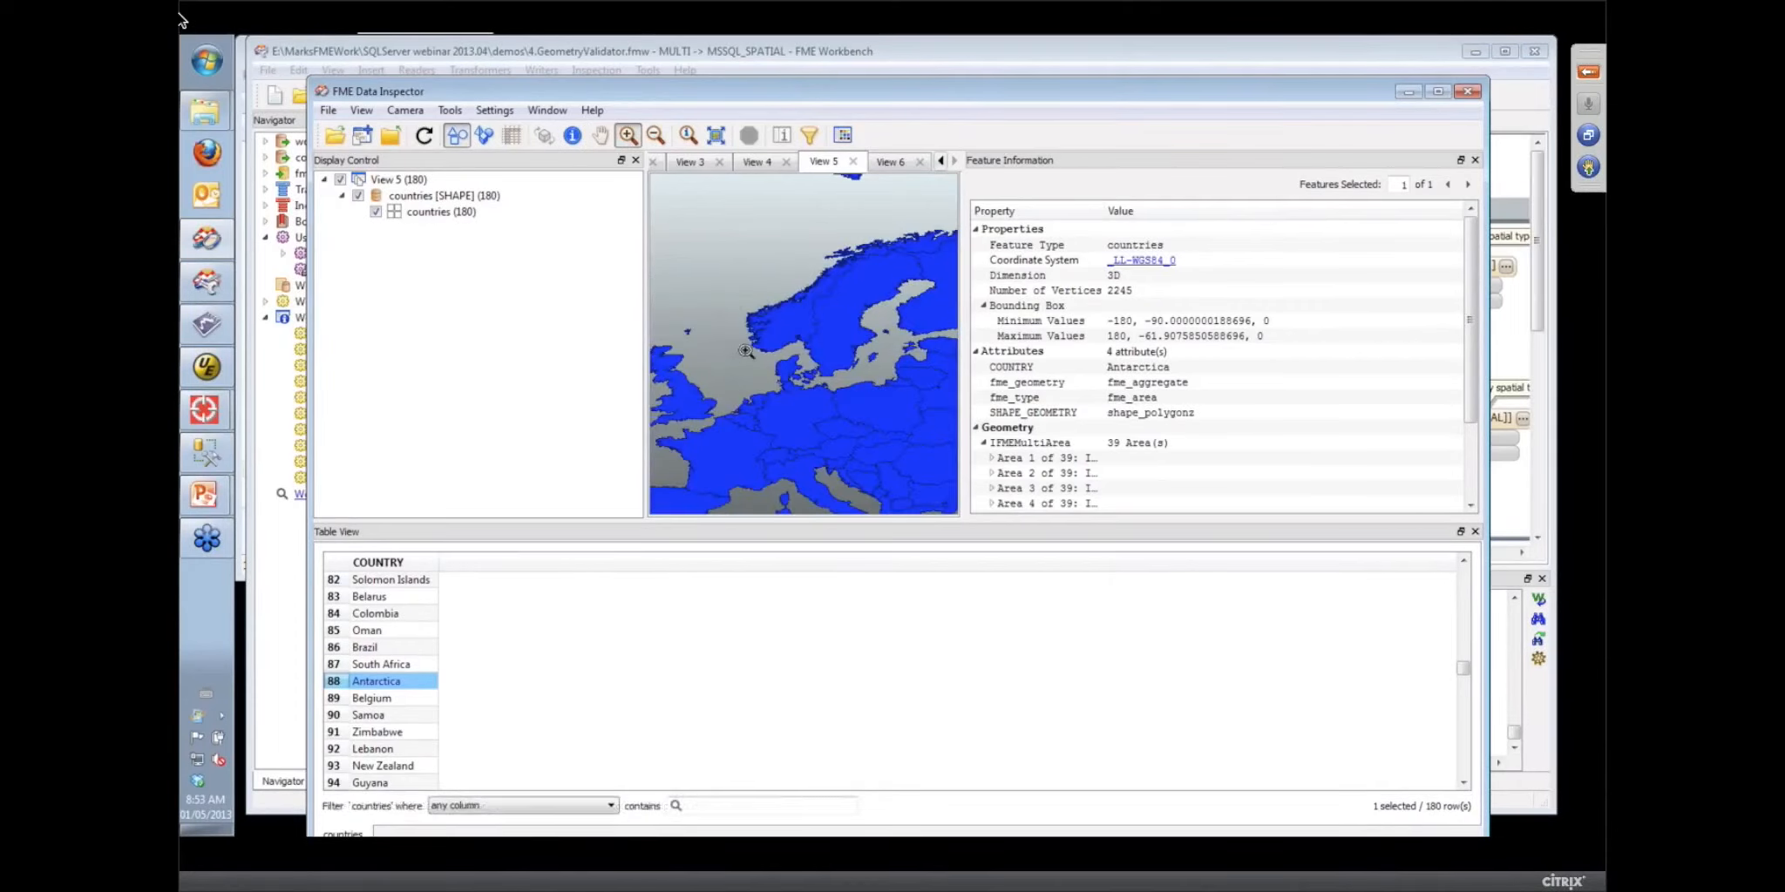
drag(748, 352, 847, 364)
drag(788, 309, 838, 364)
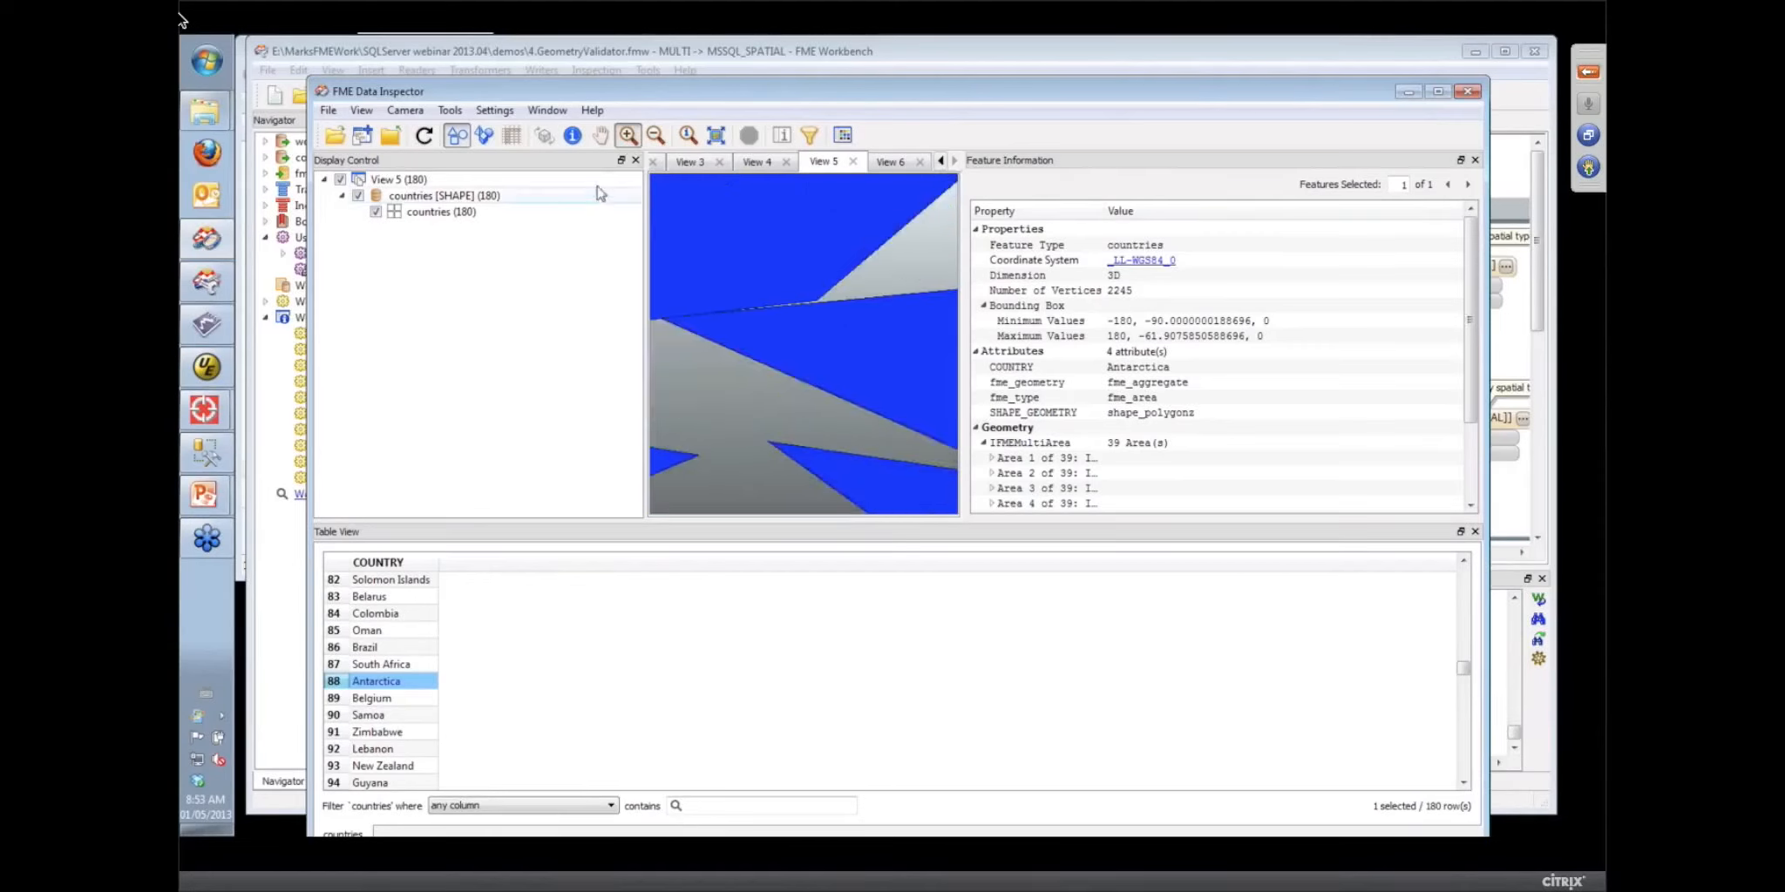
Query the Denmark polygon and examine the narrow spot where its boundary nearly meets itself
click(573, 136)
click(708, 309)
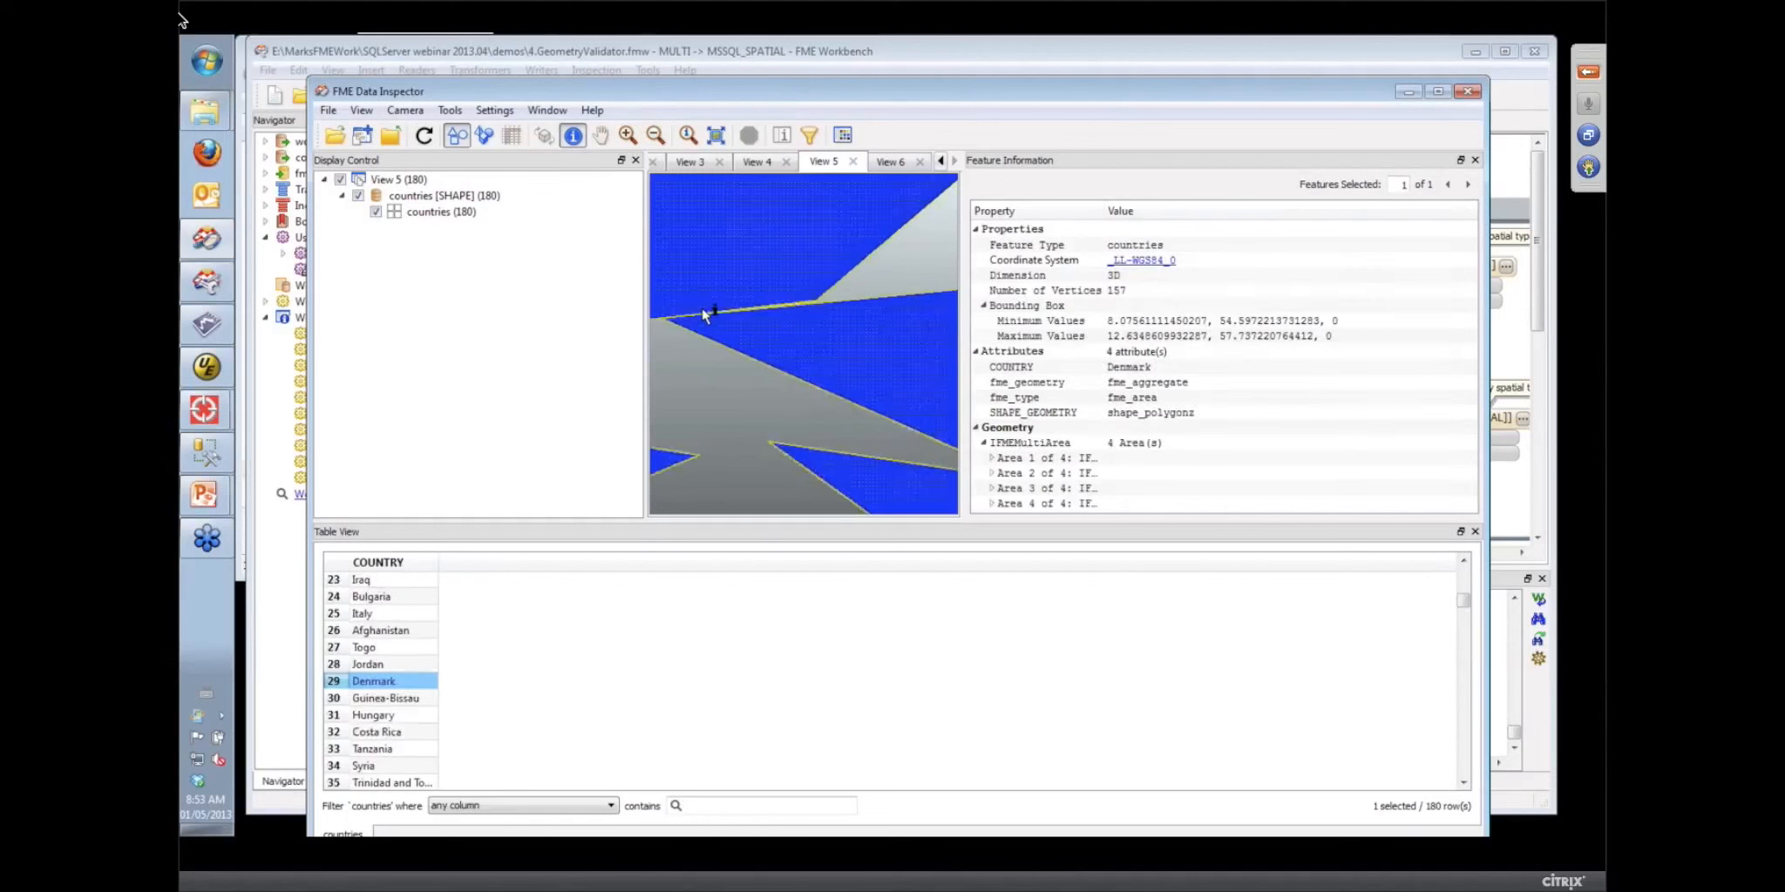
click(601, 137)
drag(695, 234, 787, 250)
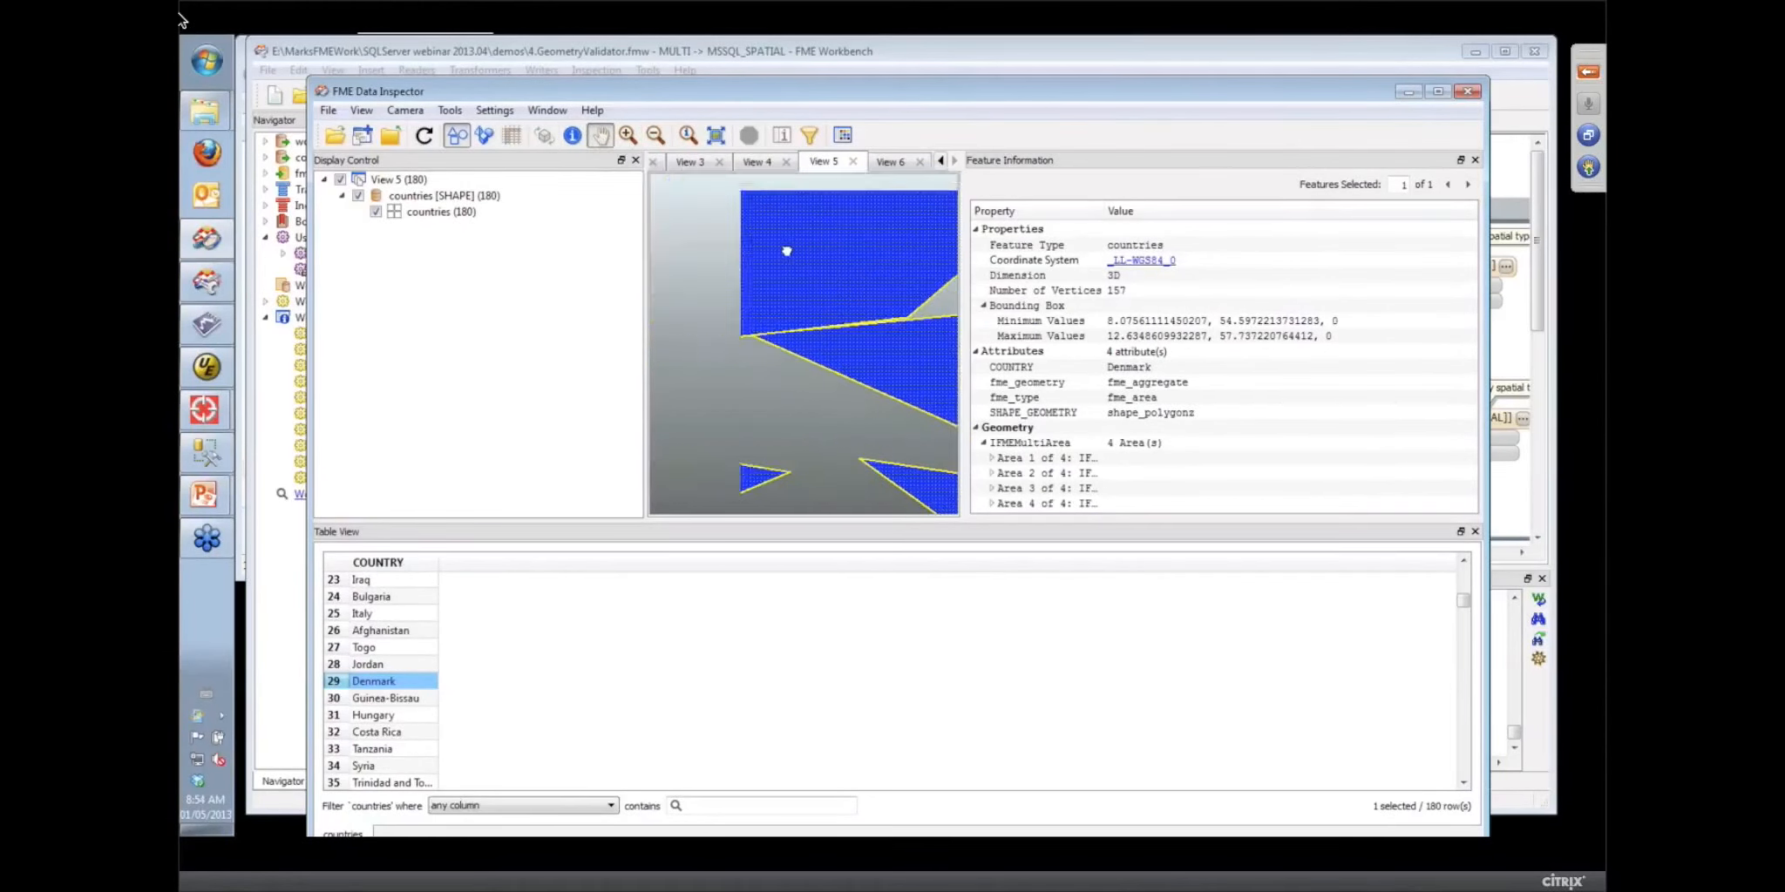
click(627, 137)
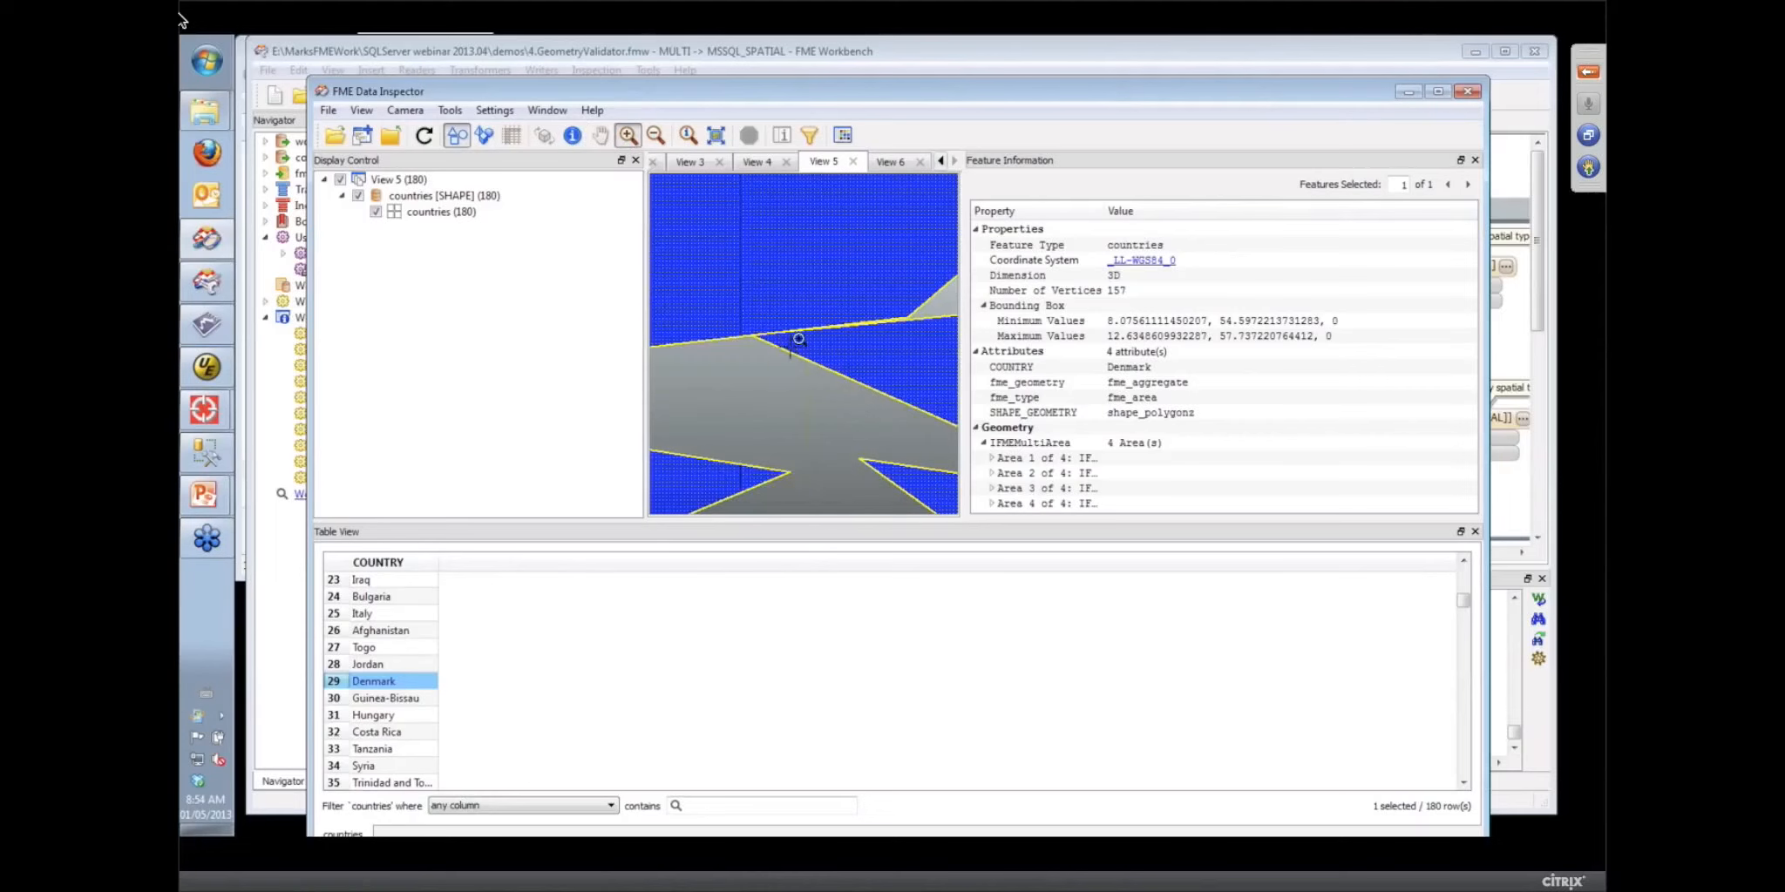
drag(791, 346, 748, 314)
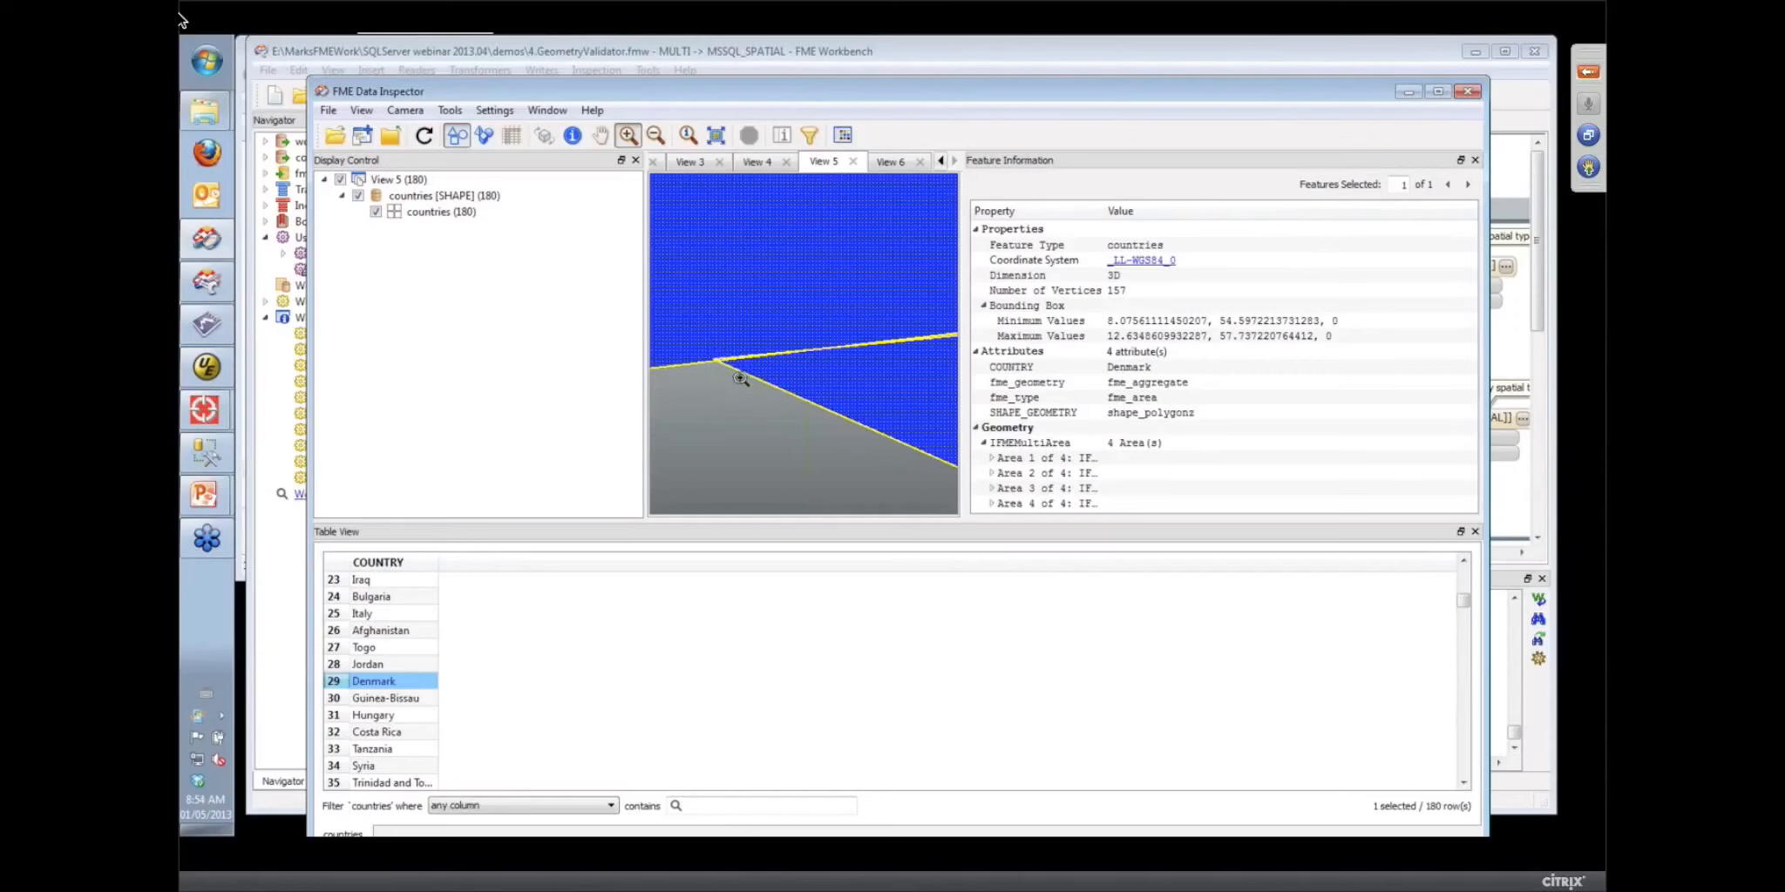
Return to FME Workbench and review the Self-Intersections in 2D setting of the first GeometryValidator
click(1538, 277)
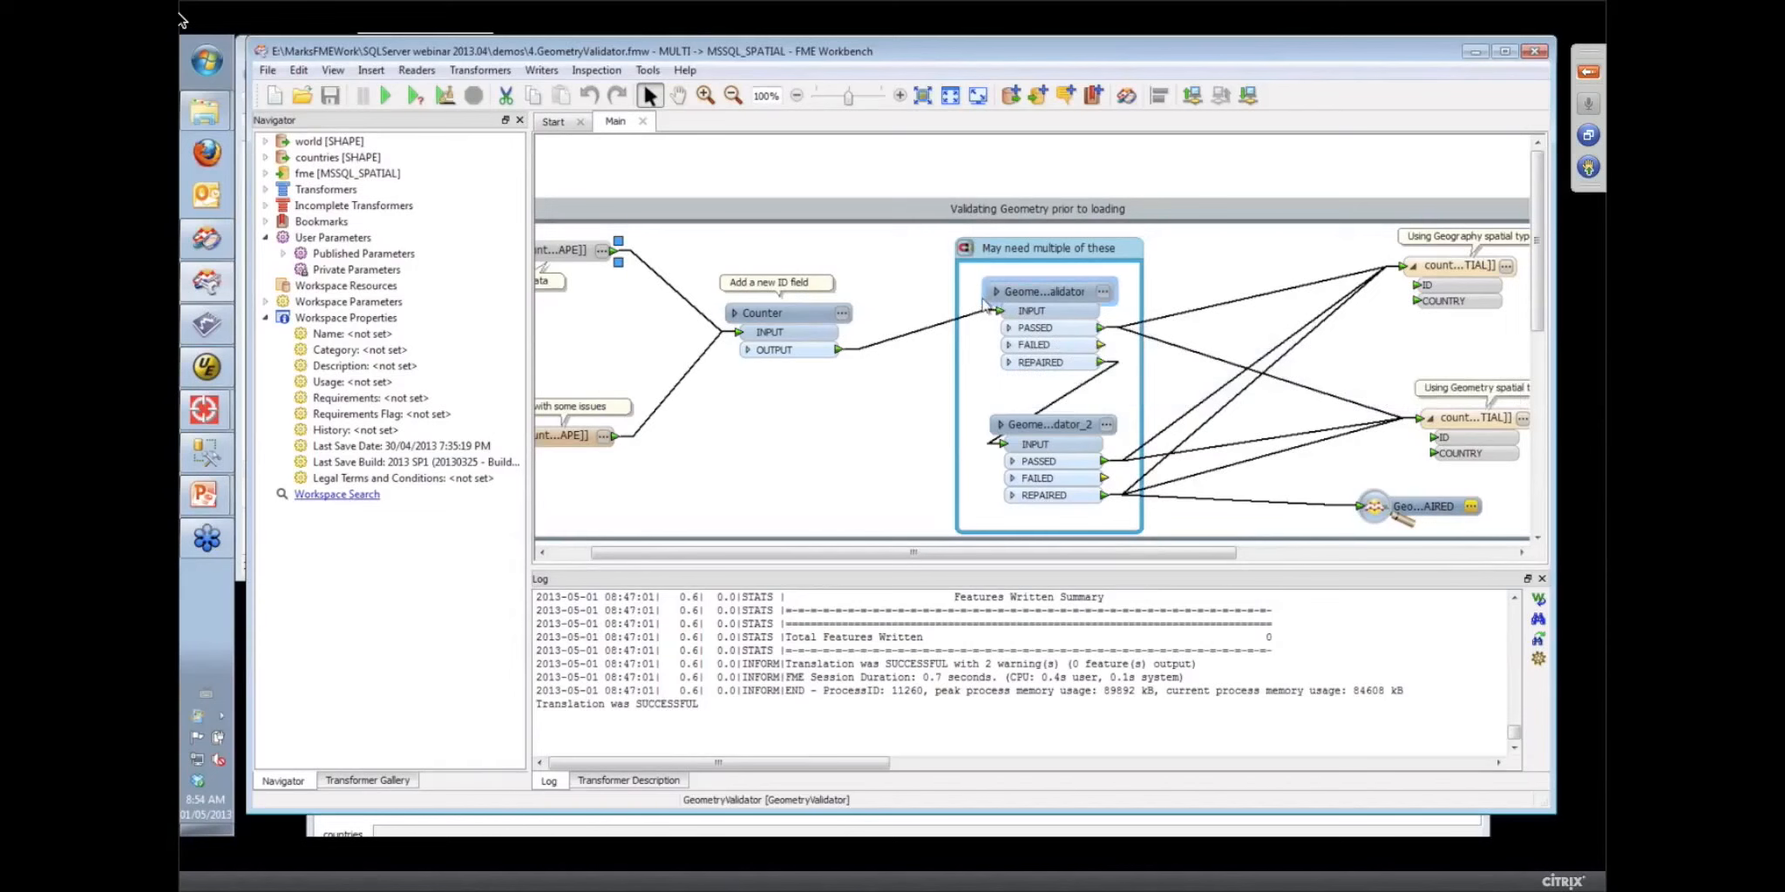
click(1103, 291)
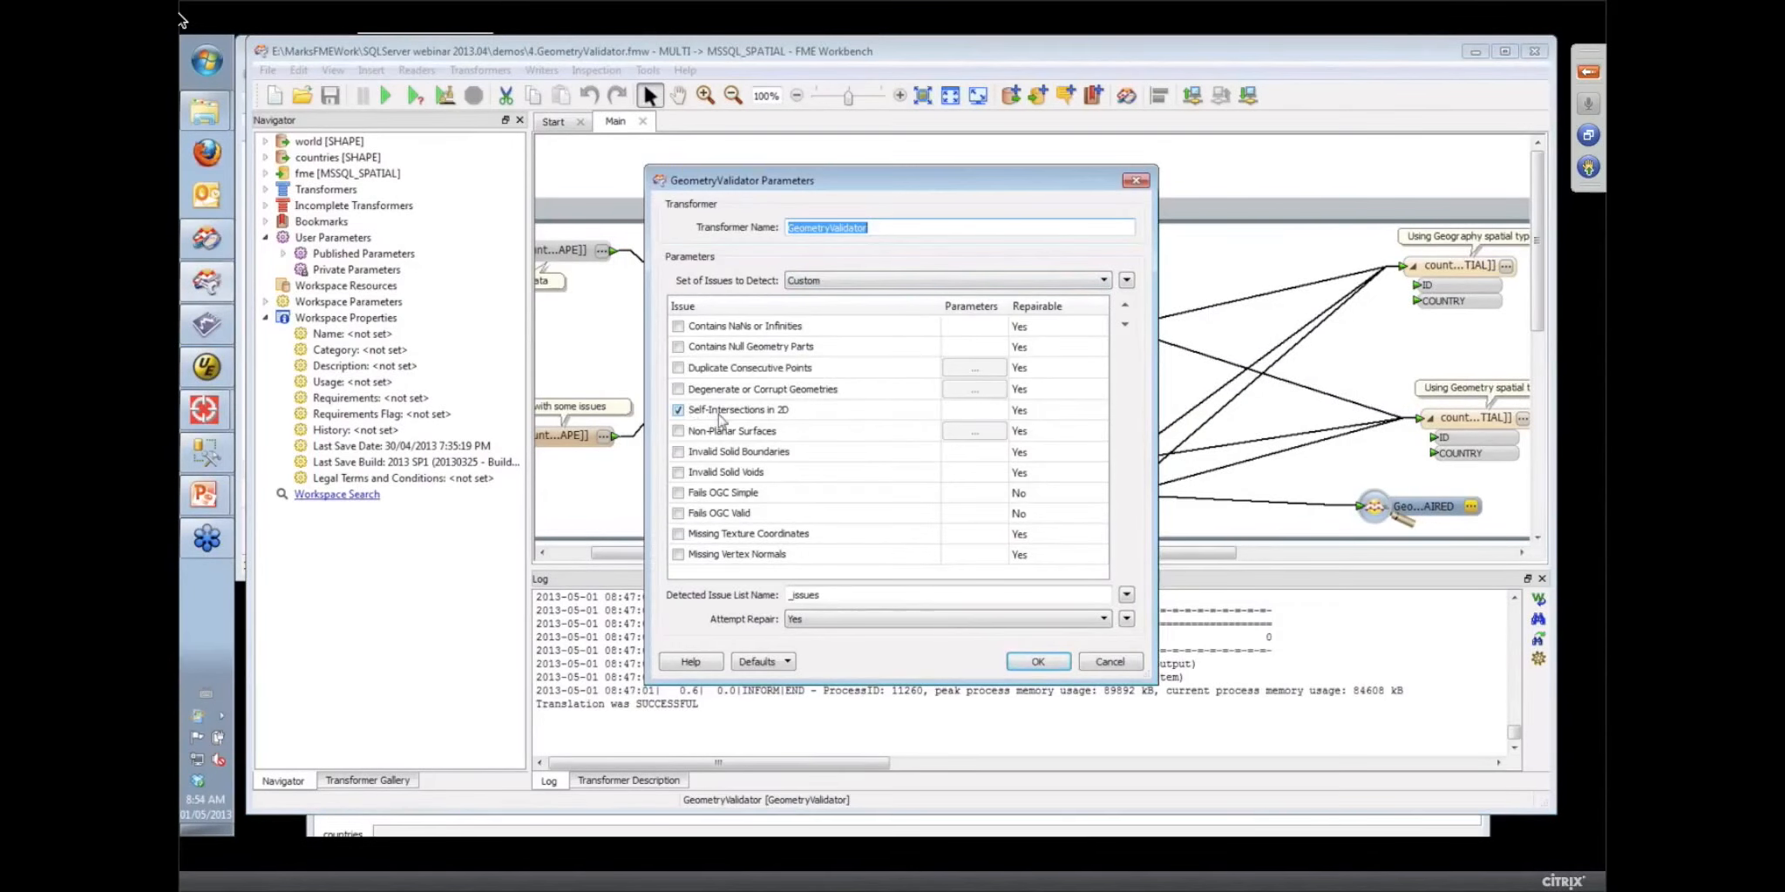
click(1041, 663)
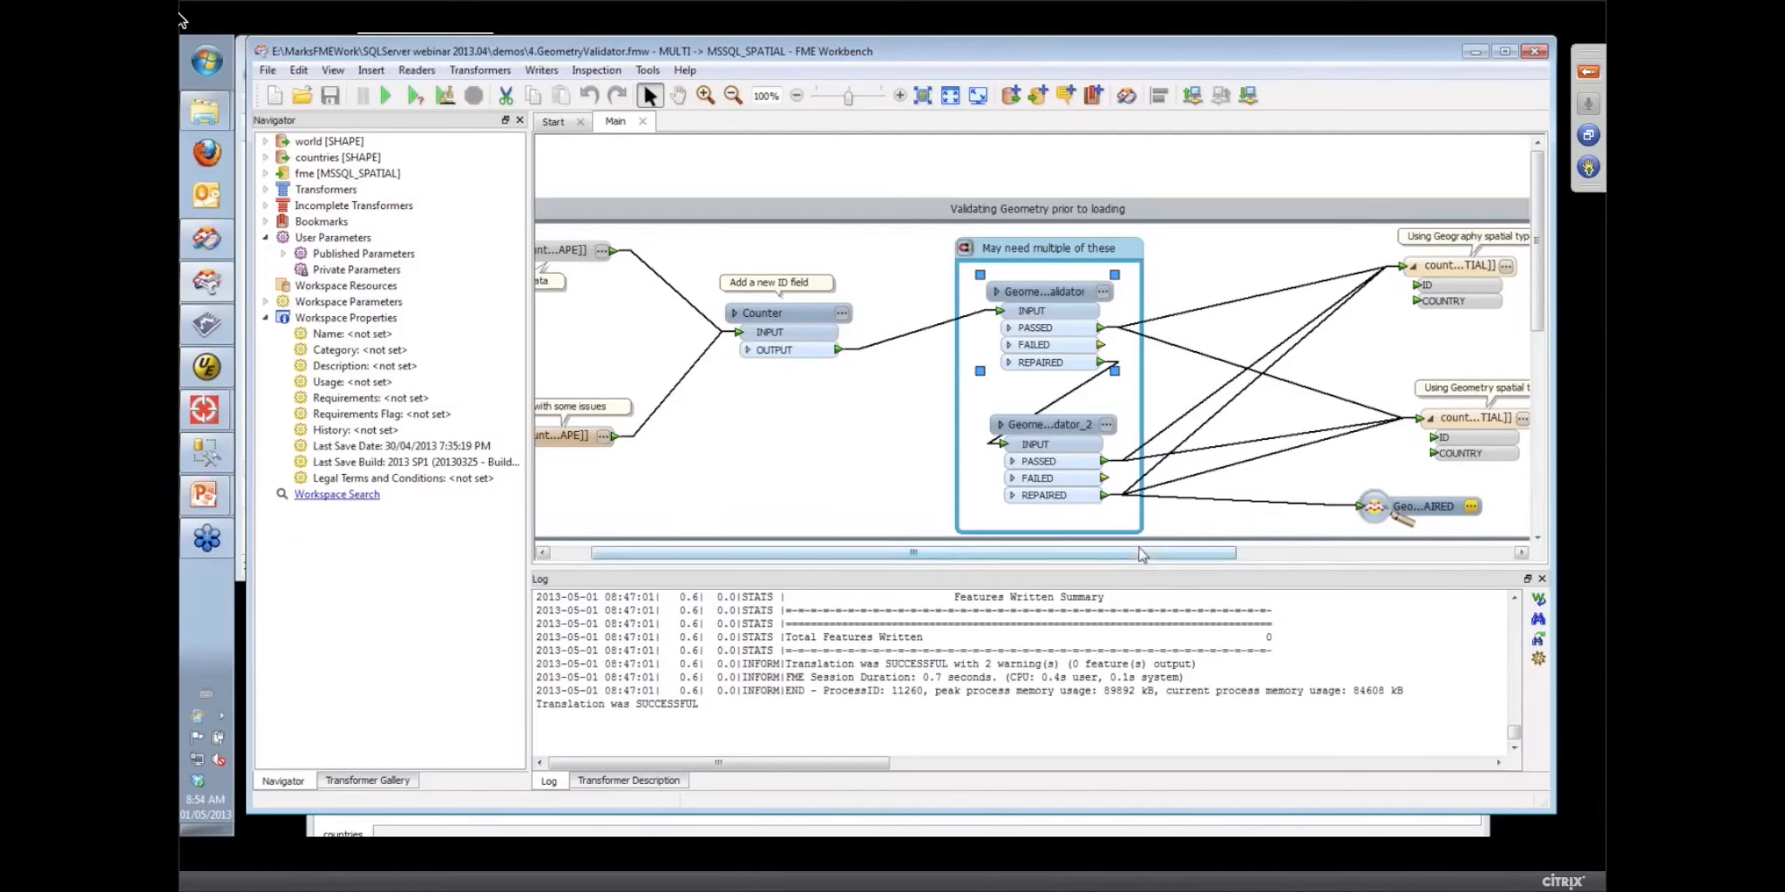
drag(1142, 553, 1242, 554)
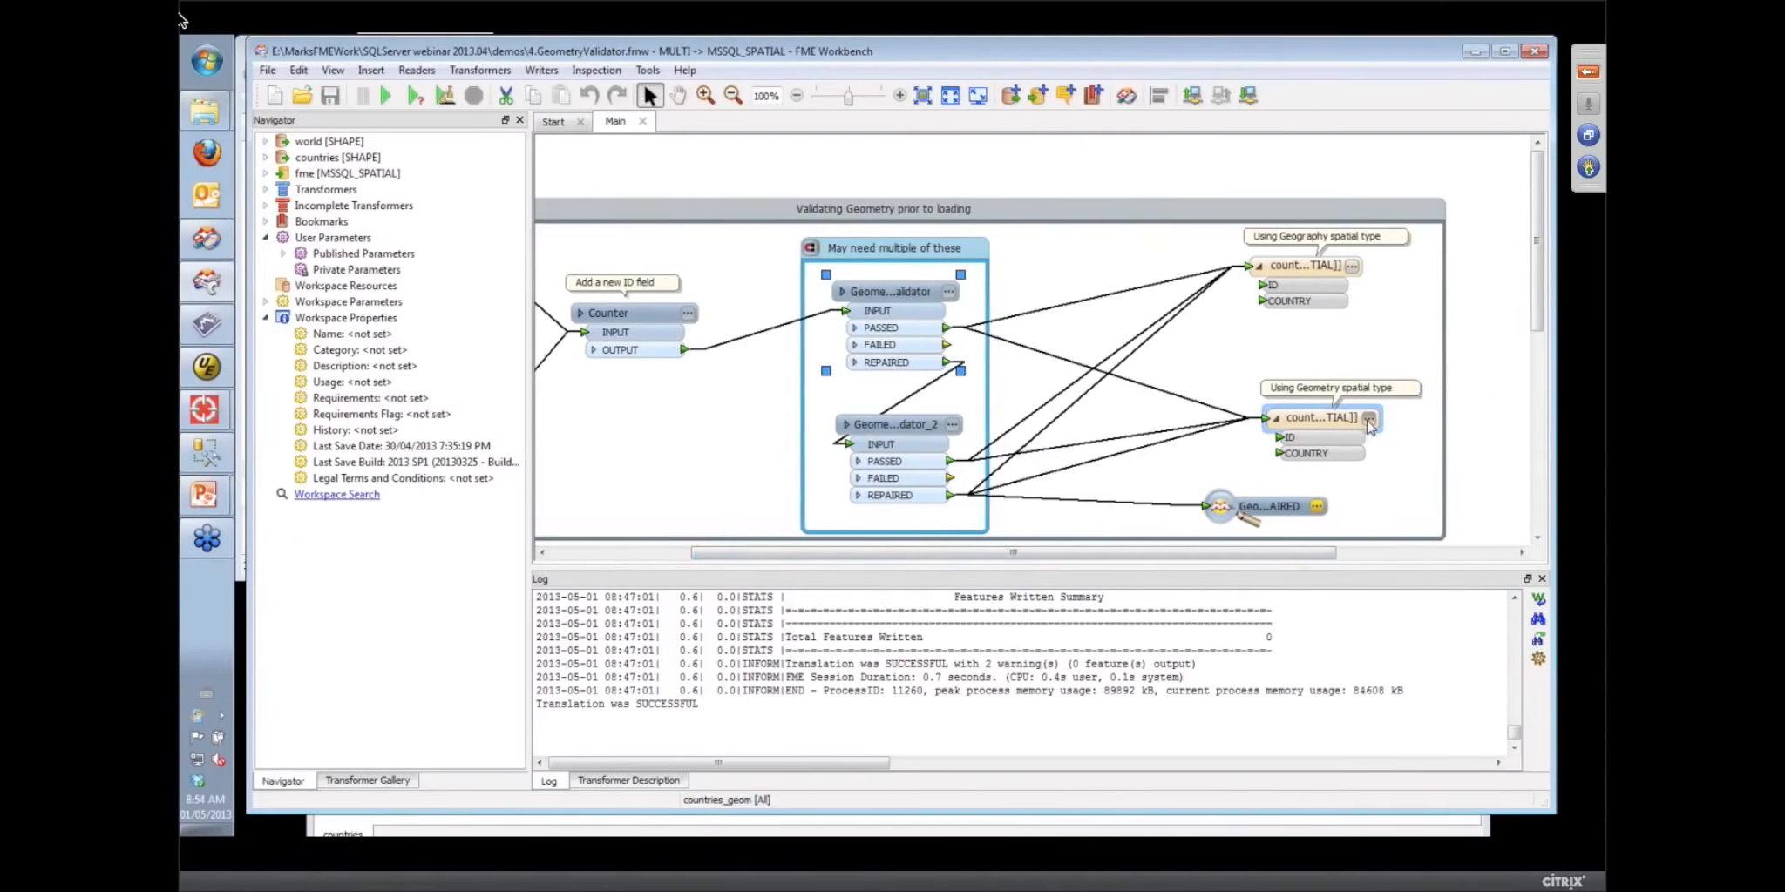
Review the format parameters of the countries_geom feature type, including its spatial type and bounding box
click(1369, 420)
click(1039, 244)
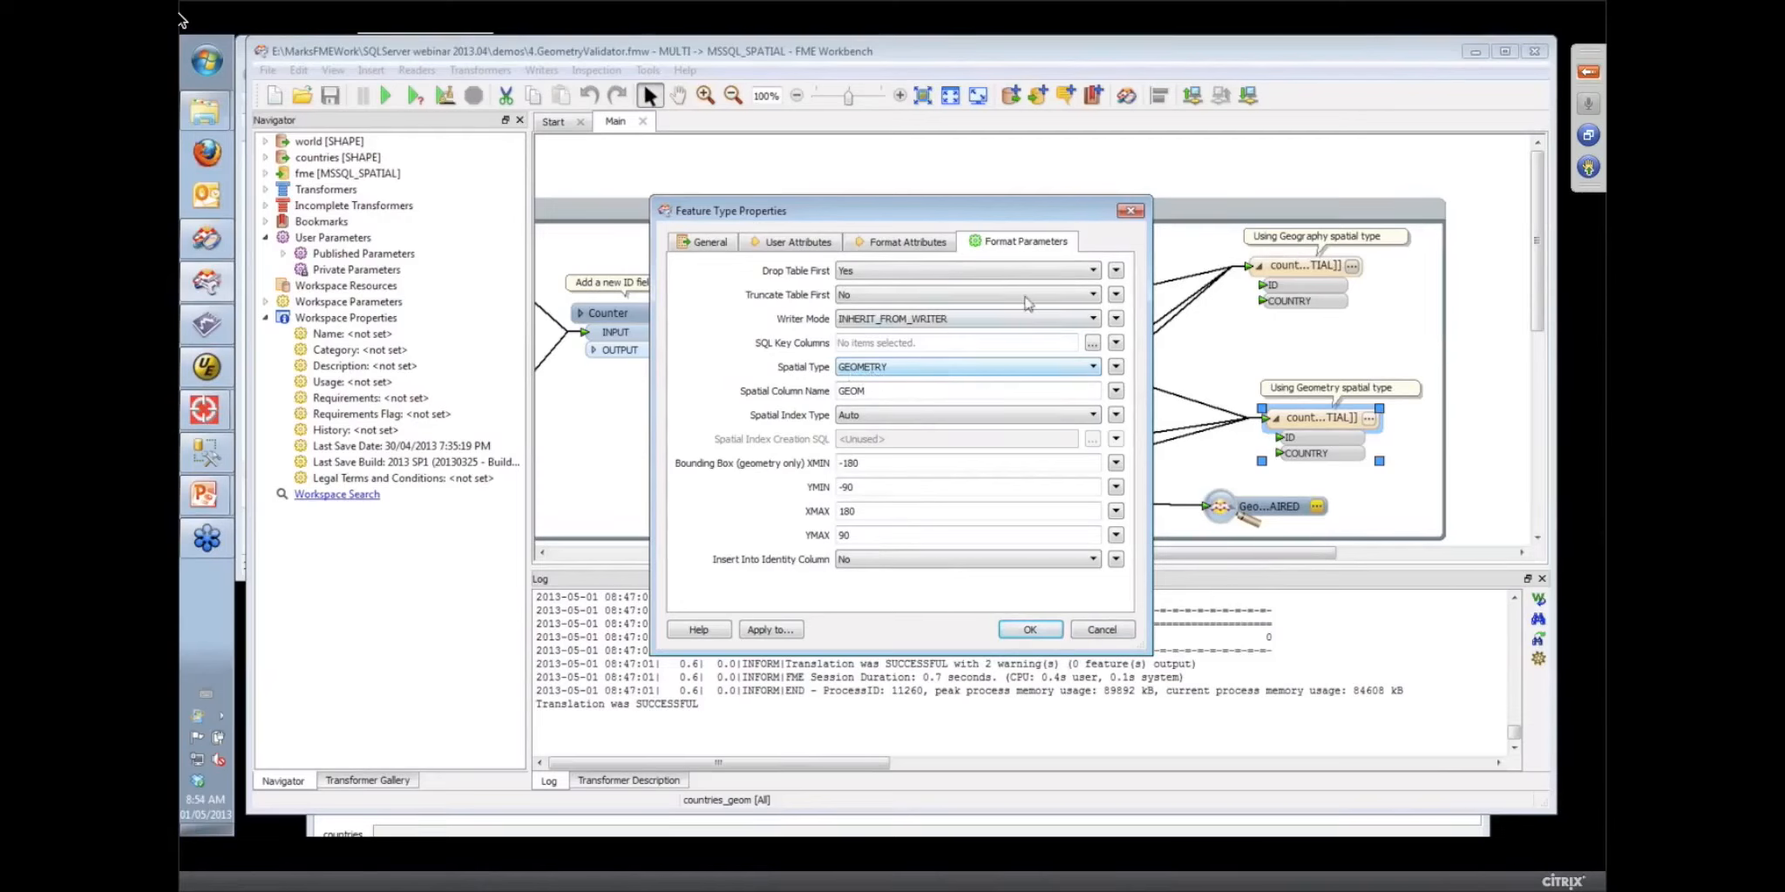
click(1130, 210)
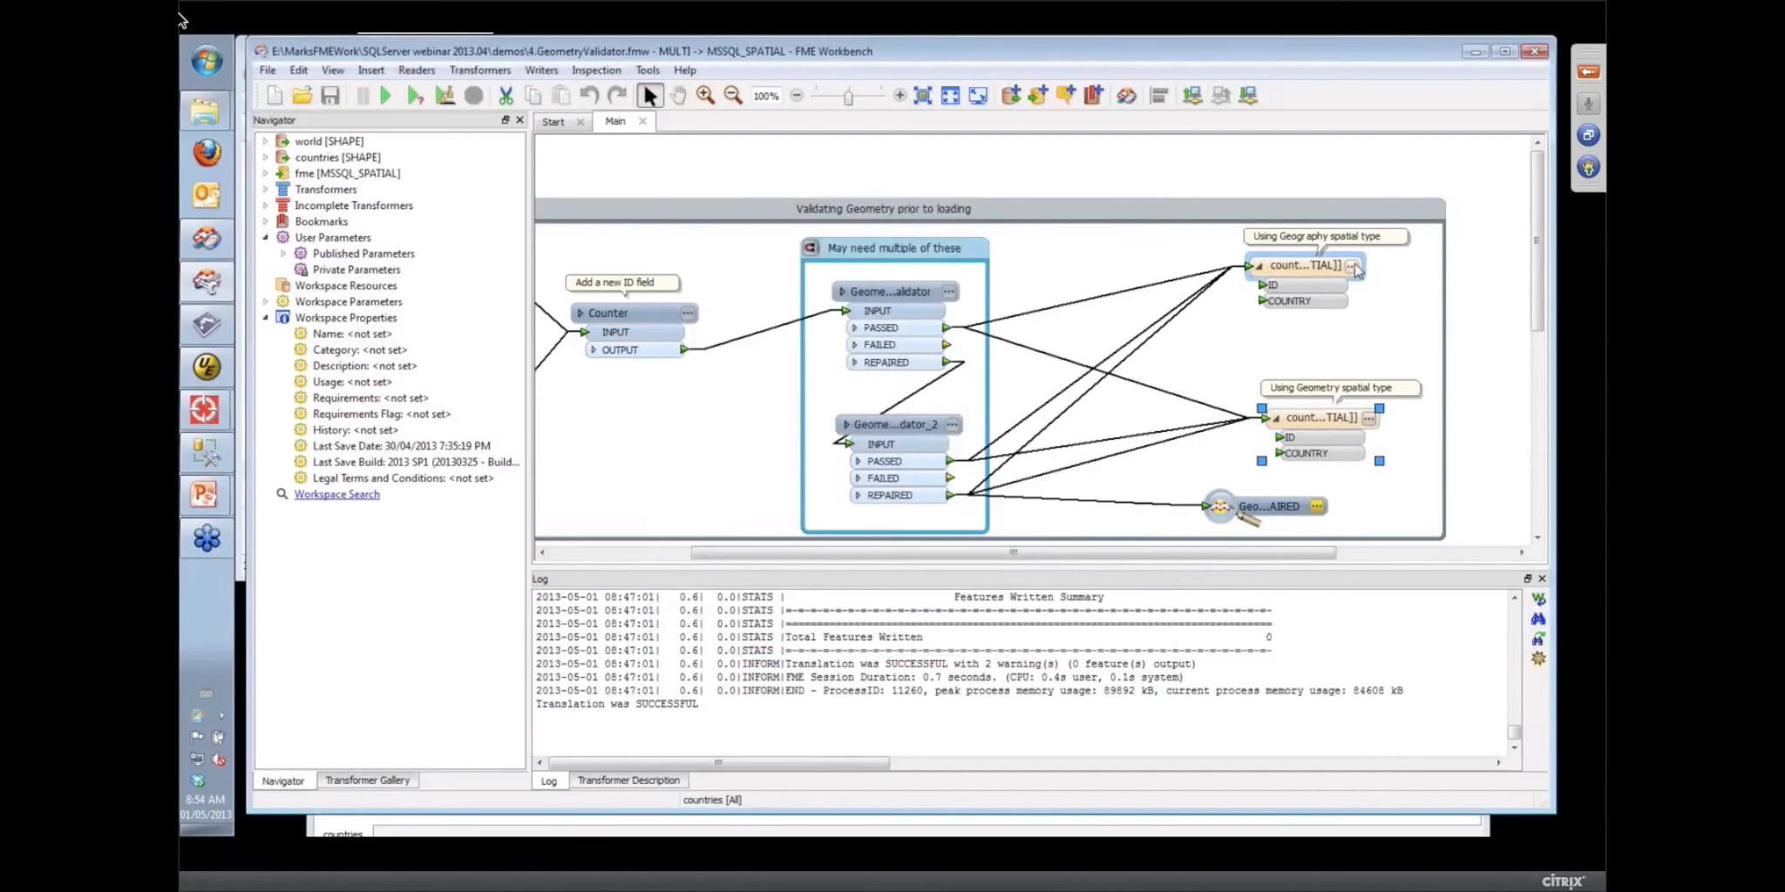
Review the format parameters of the countries feature type and the fme [MSSQL_SPATIAL] writer parameters it inherits its spatial type from
click(1352, 266)
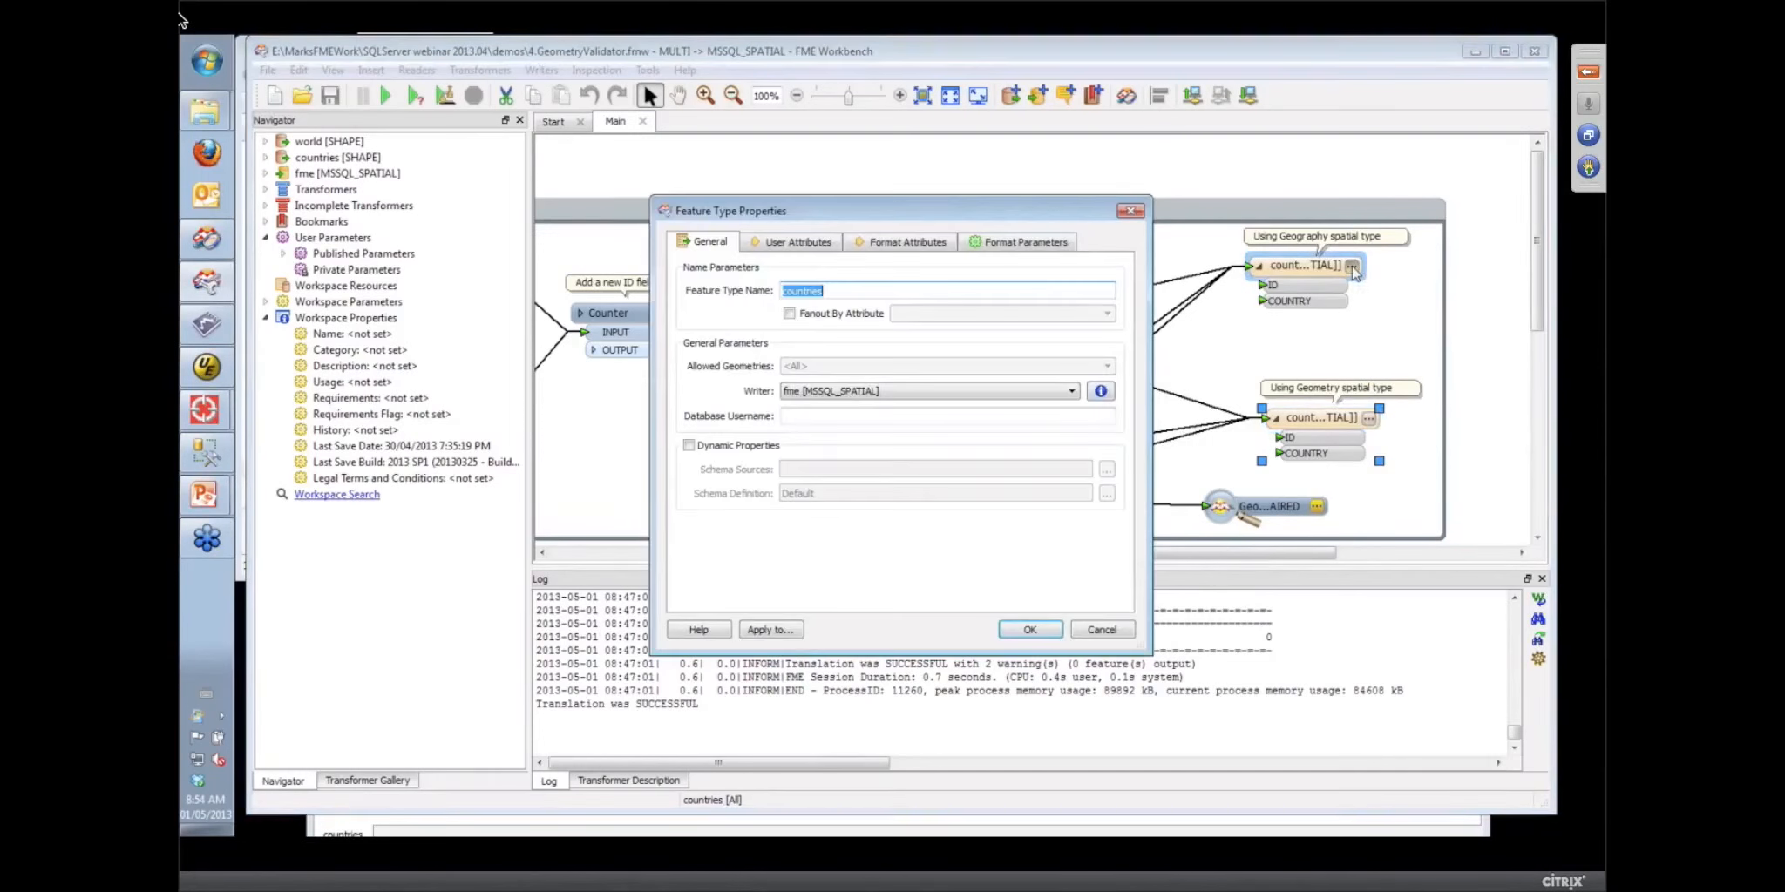
click(1046, 248)
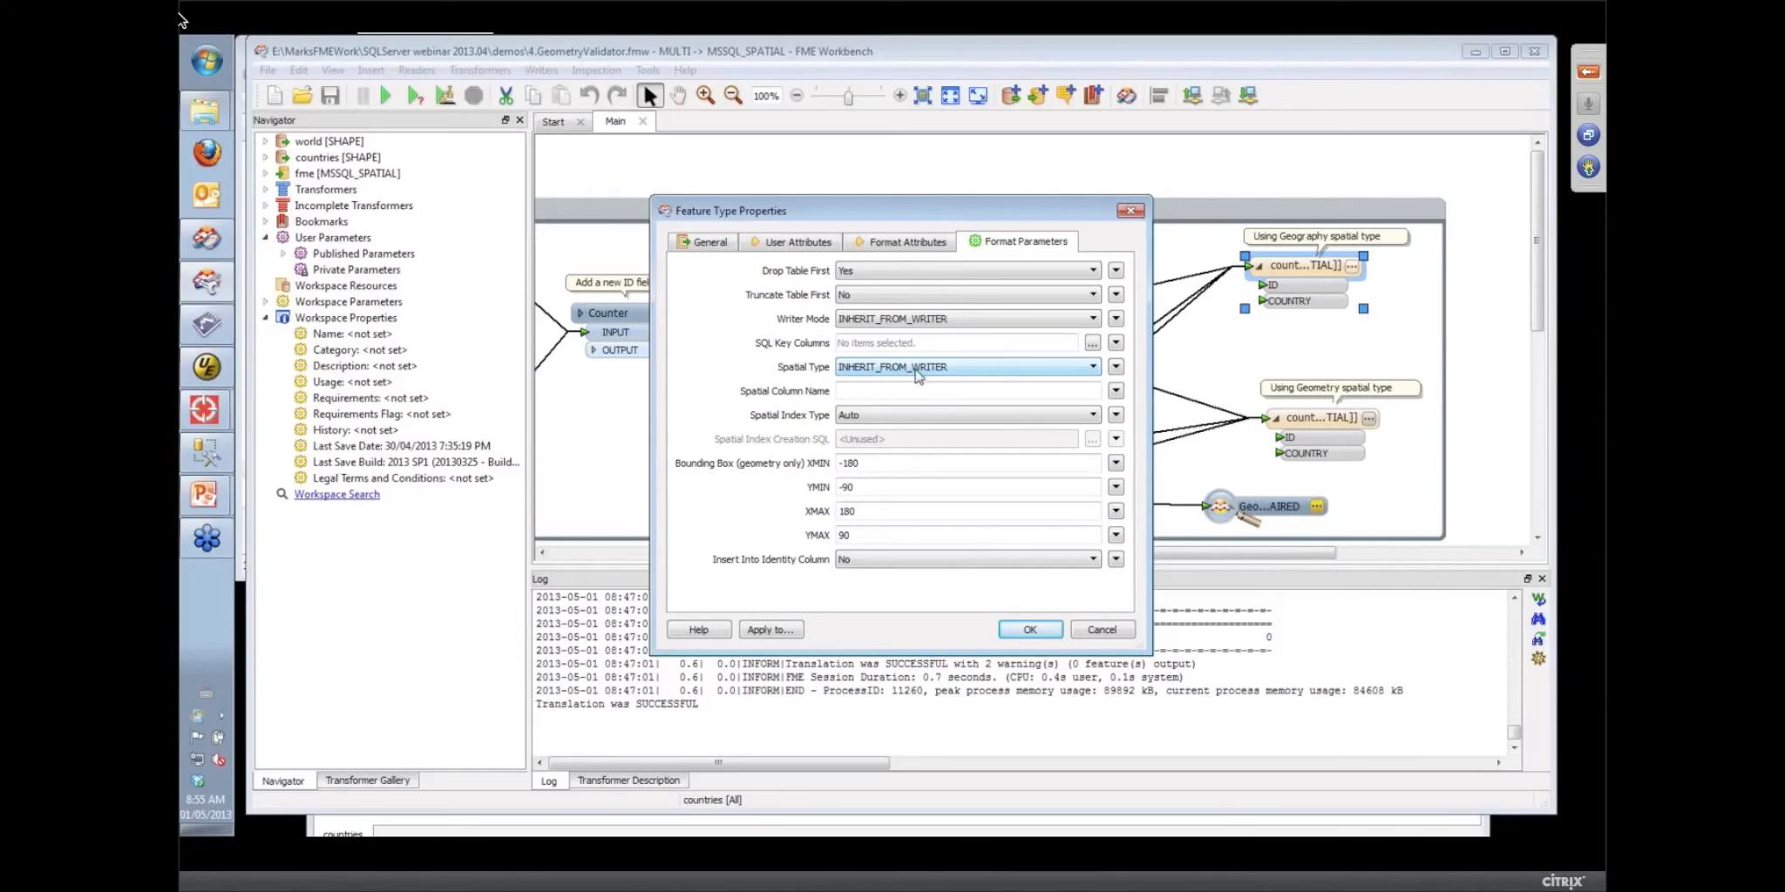
click(1131, 212)
click(266, 173)
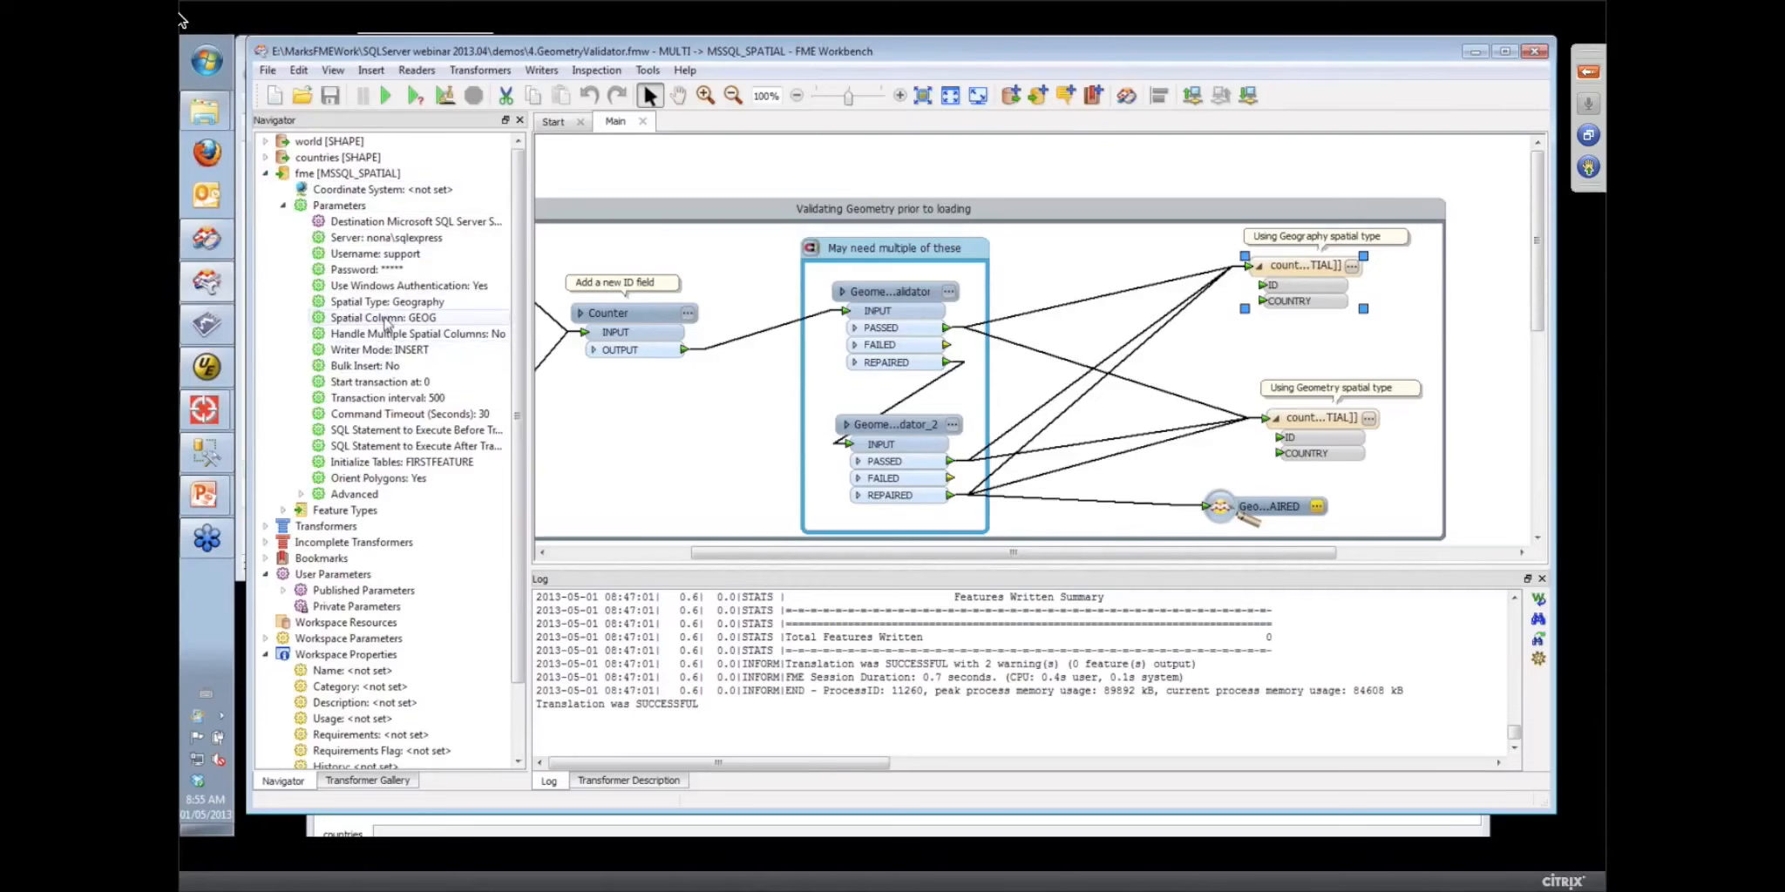
Run the translation to load both SQL Server tables, view the repaired features in FME Data Inspector, and return to FME Workbench
click(388, 98)
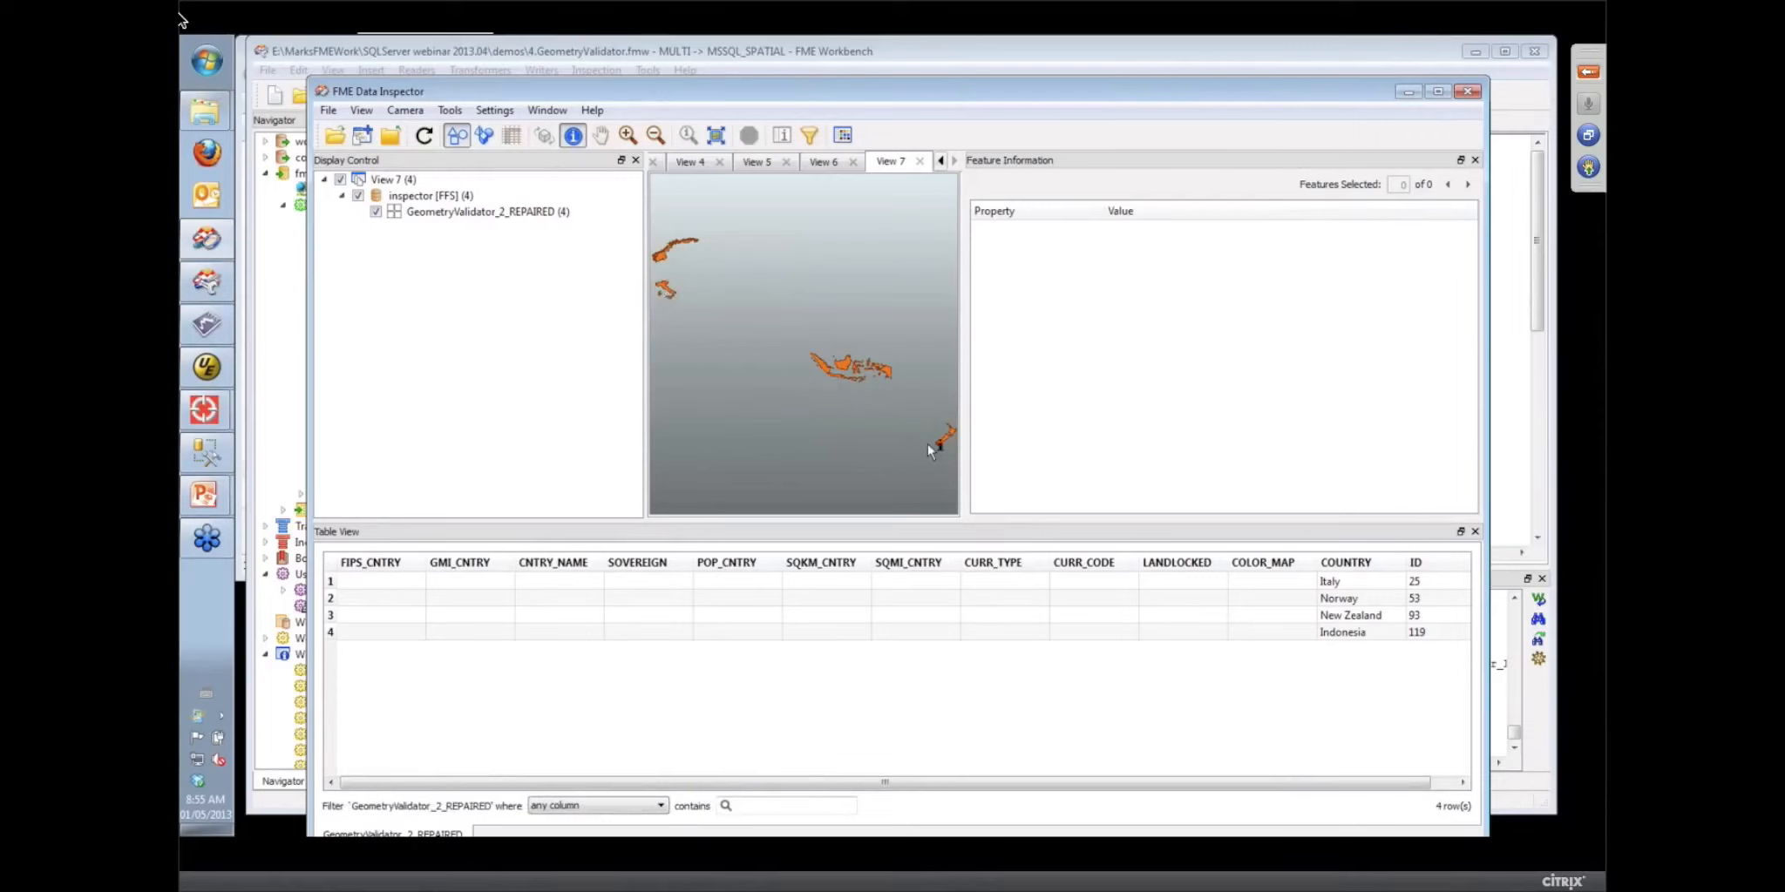
click(1539, 307)
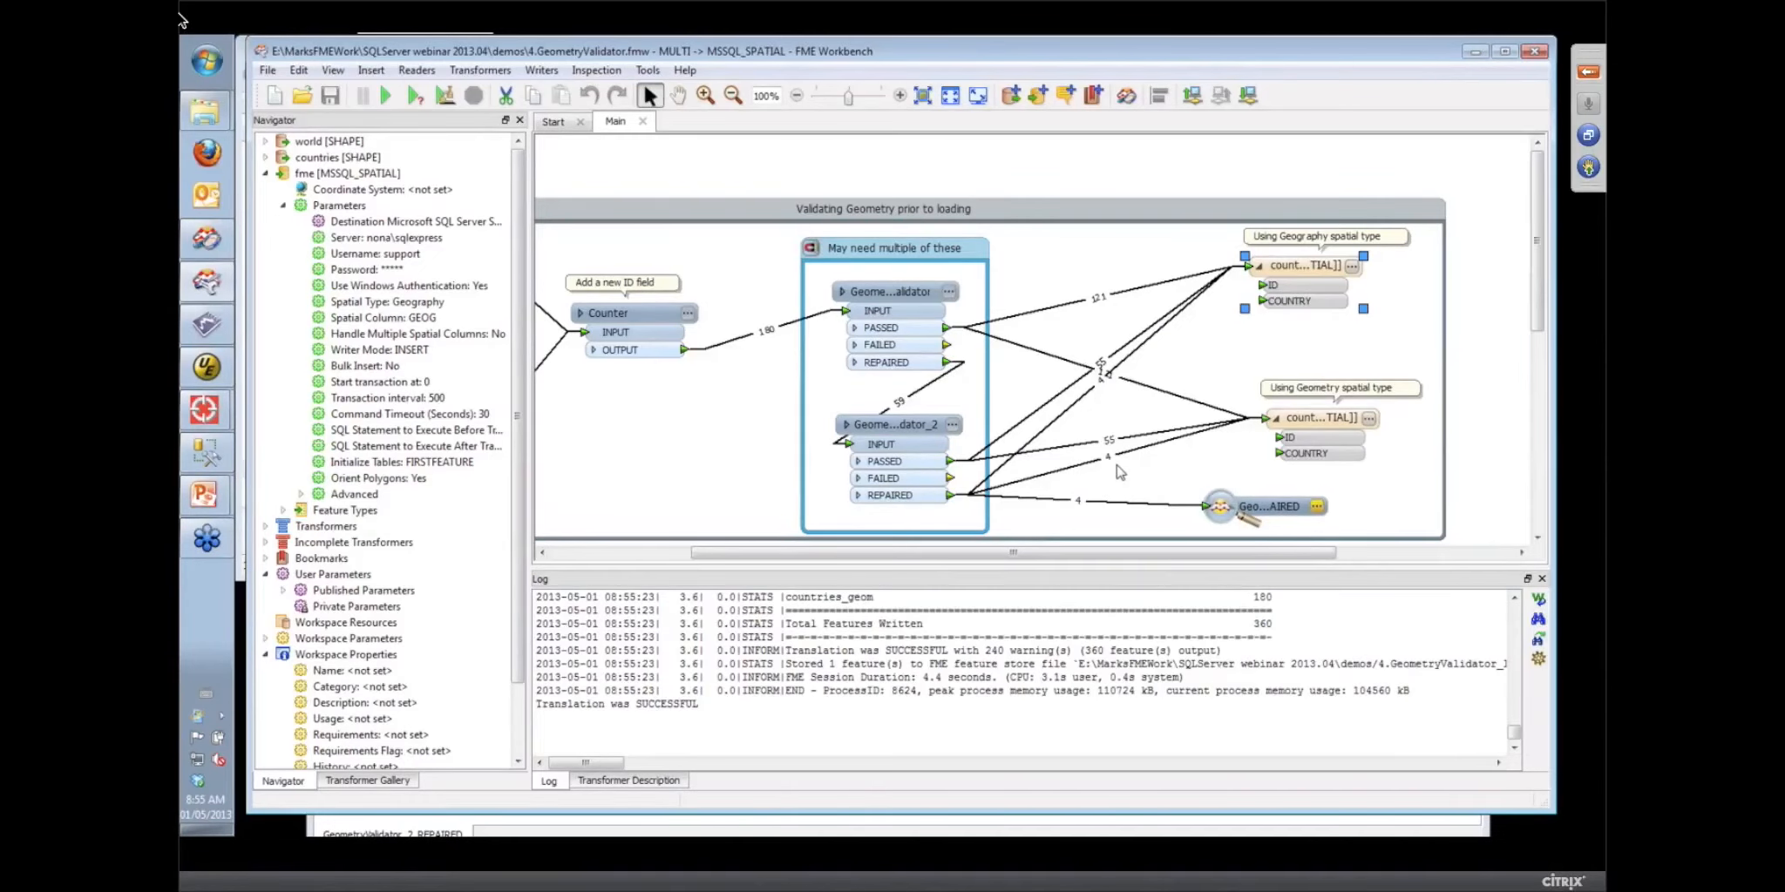
Switch to SQL Server Management Studio and execute the query that lists invalid GEOG geometries in [support].[dbo].[countries], ordered by COUNTRY
click(210, 457)
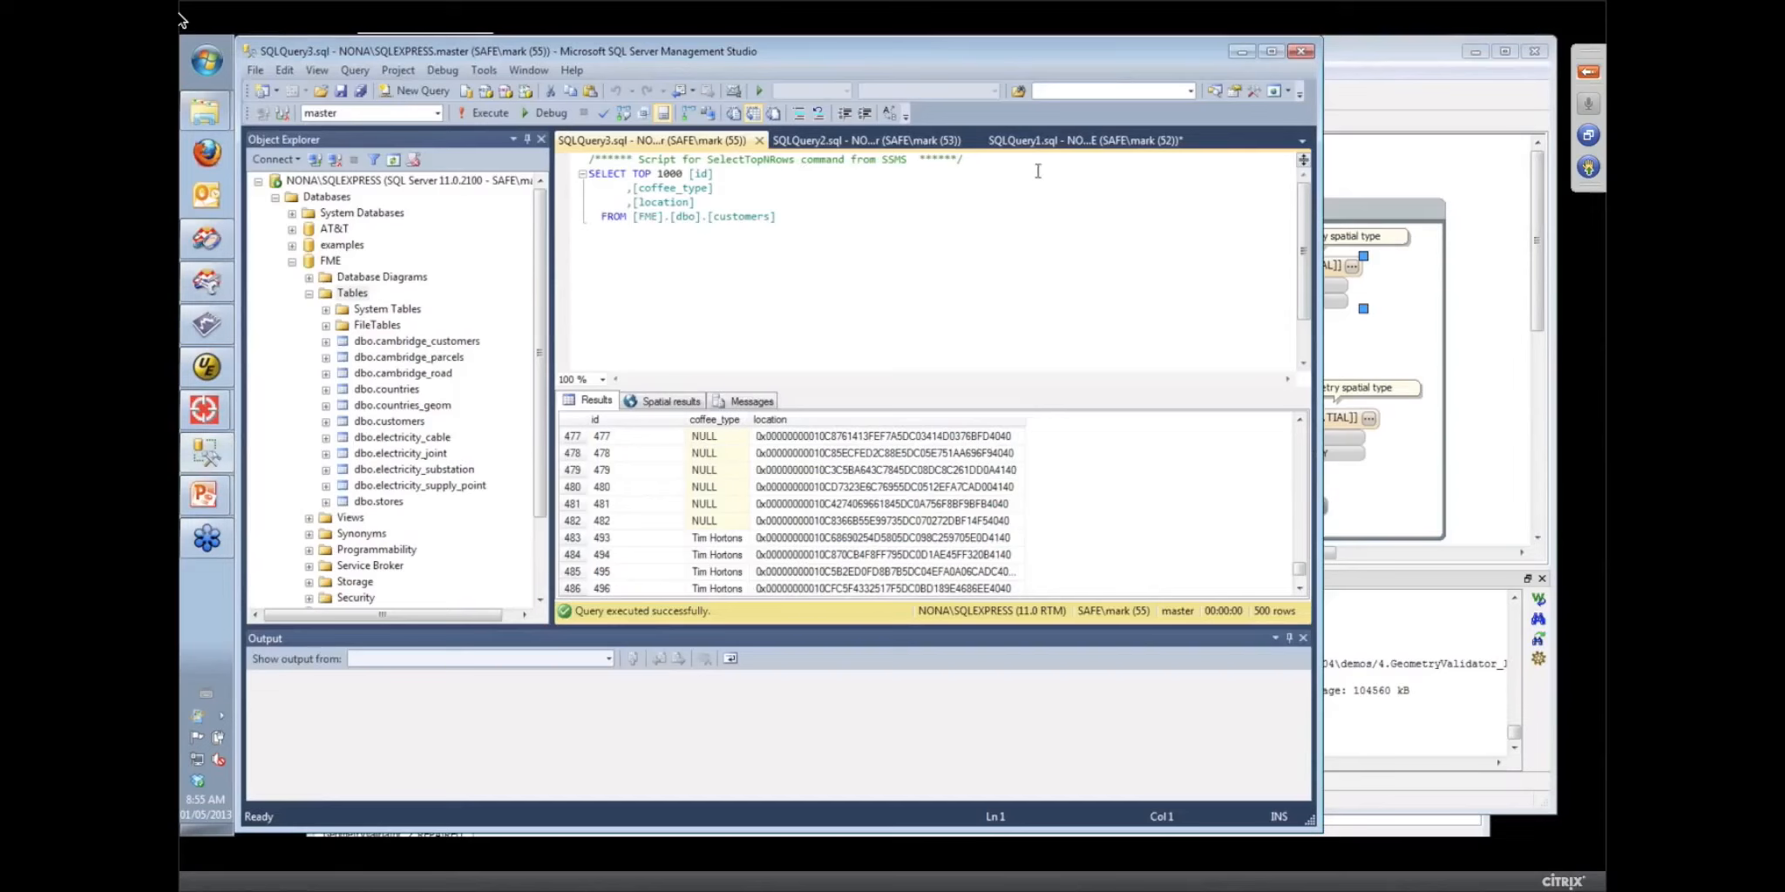
click(1085, 148)
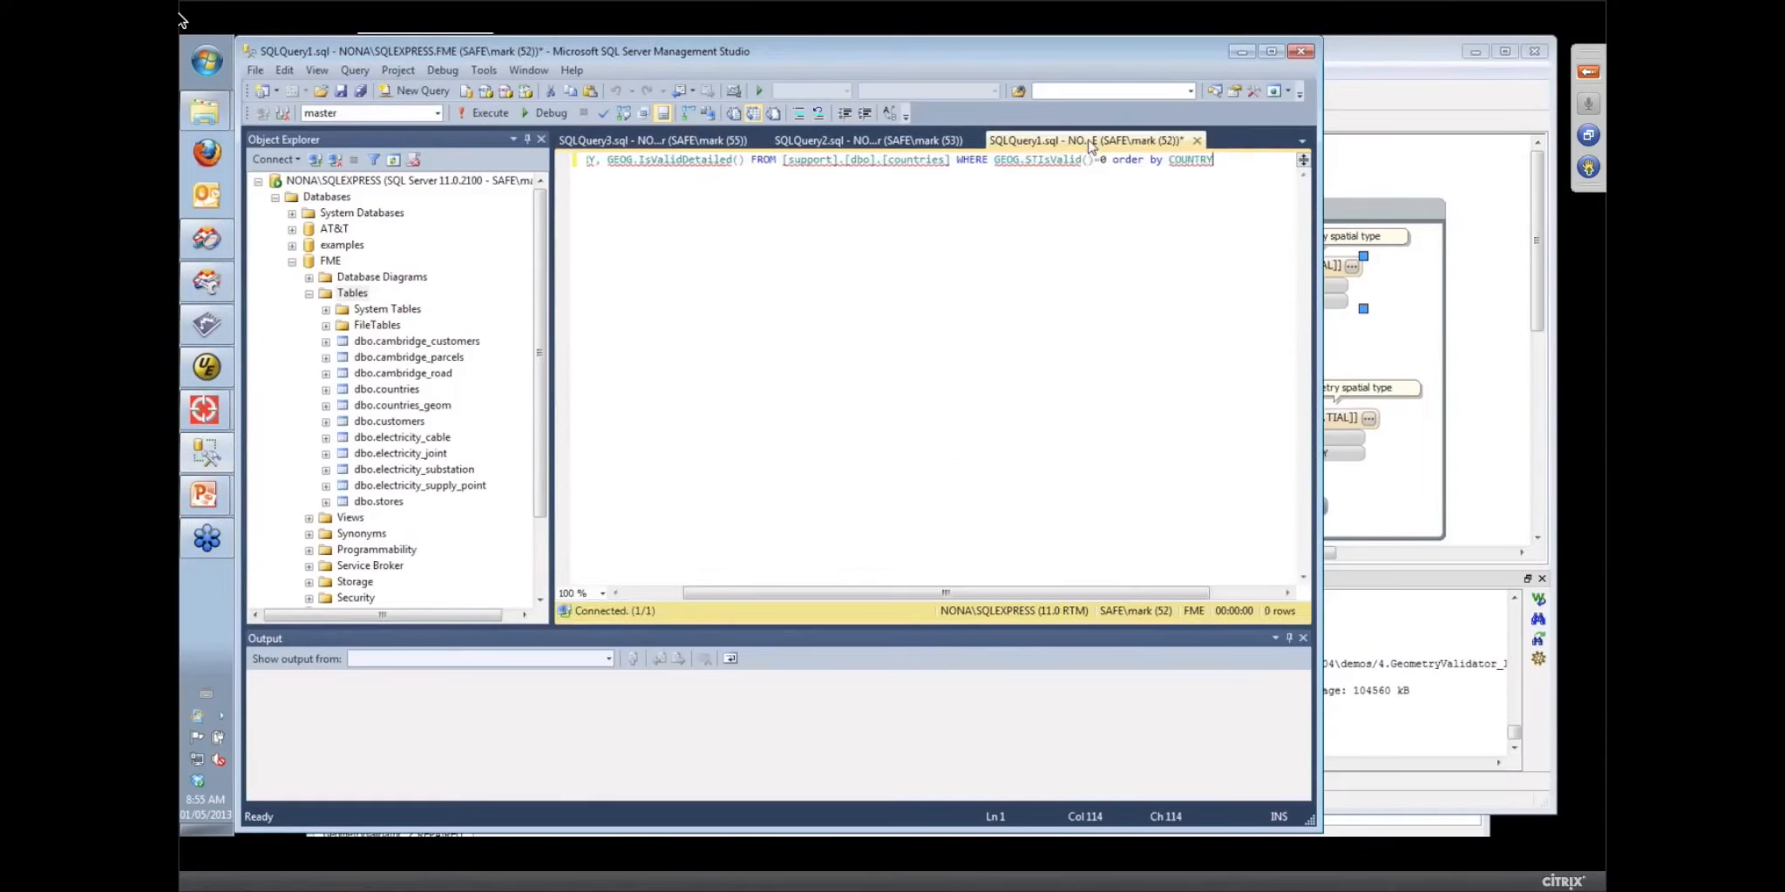
drag(966, 592, 905, 593)
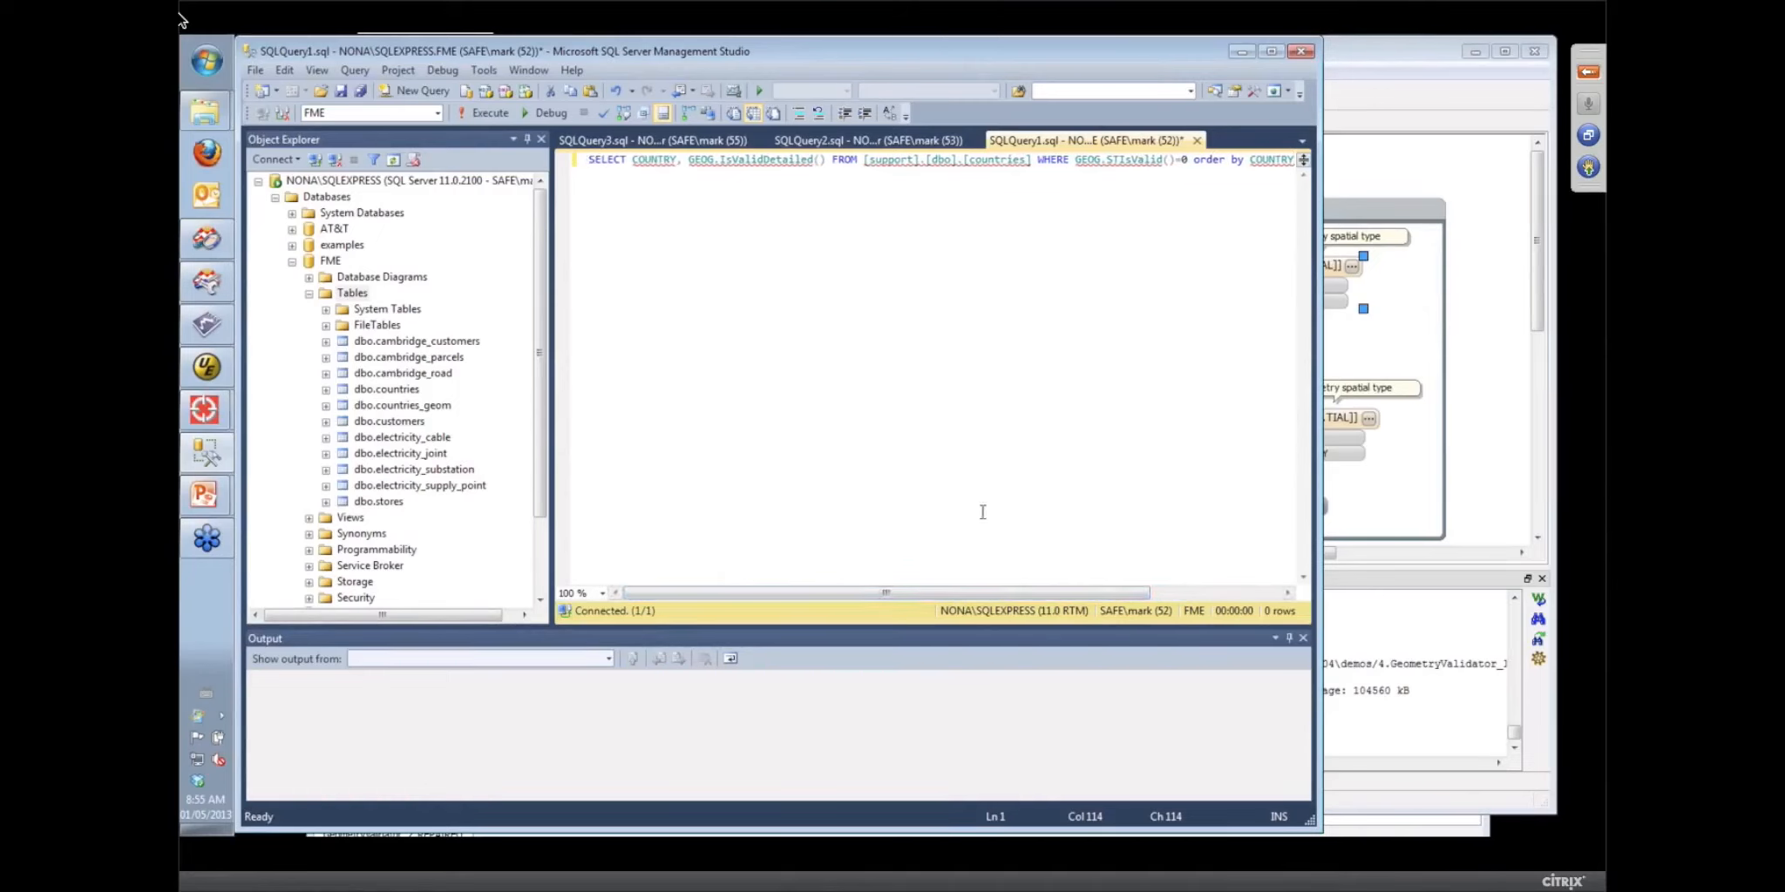
drag(973, 593, 1052, 593)
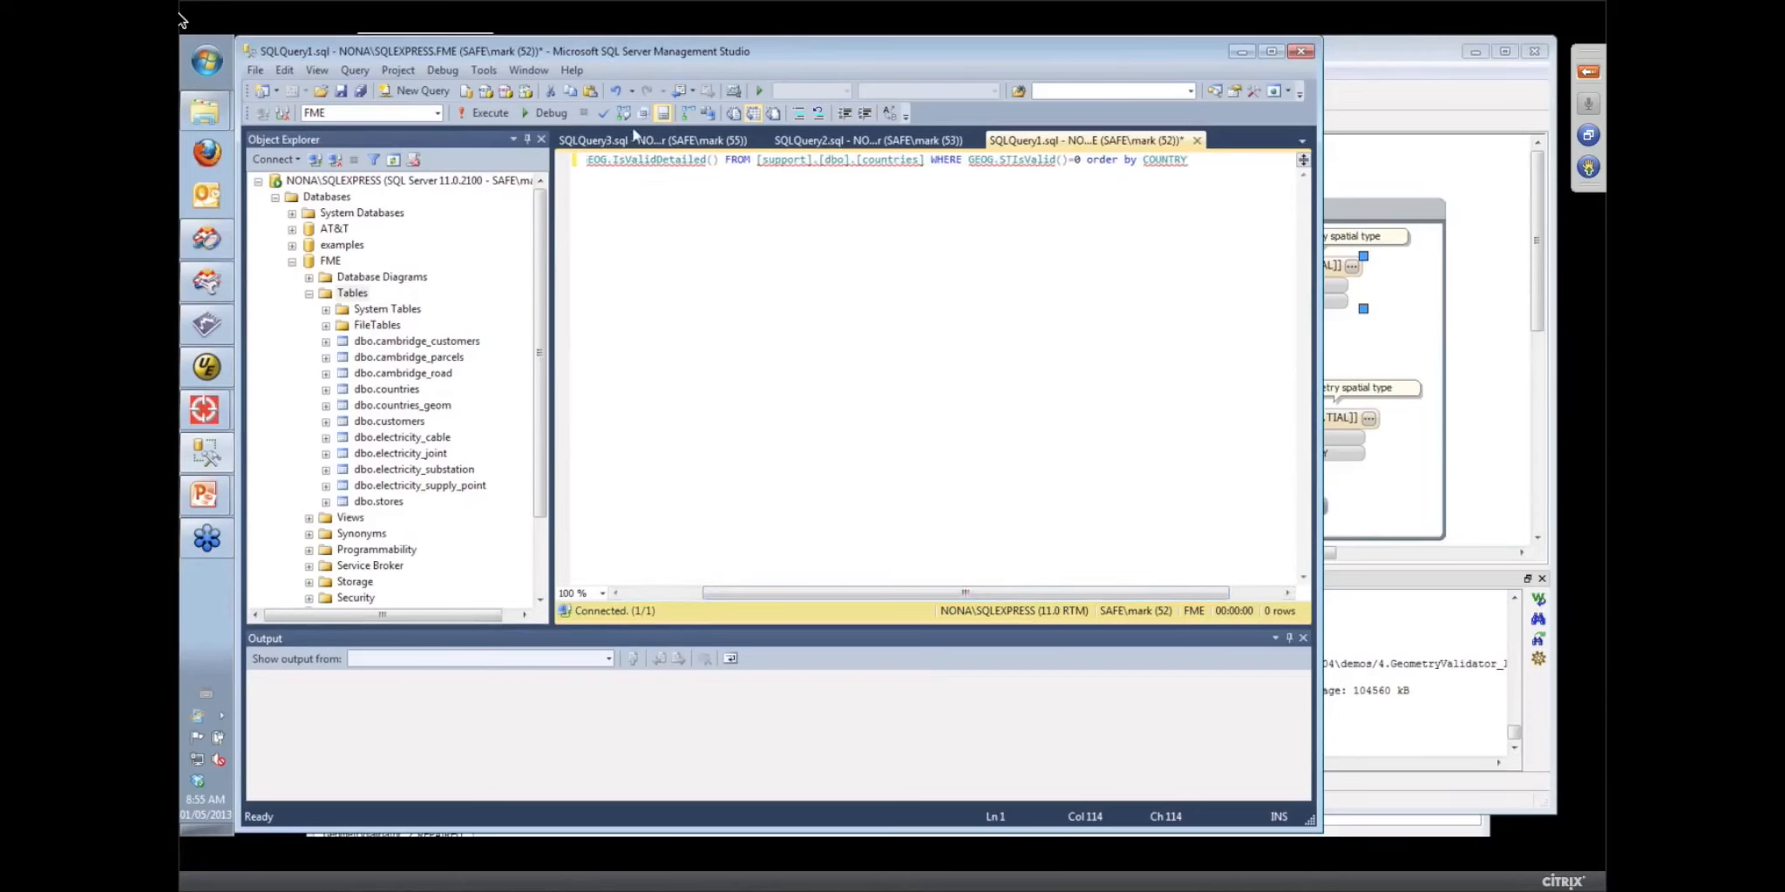
click(489, 114)
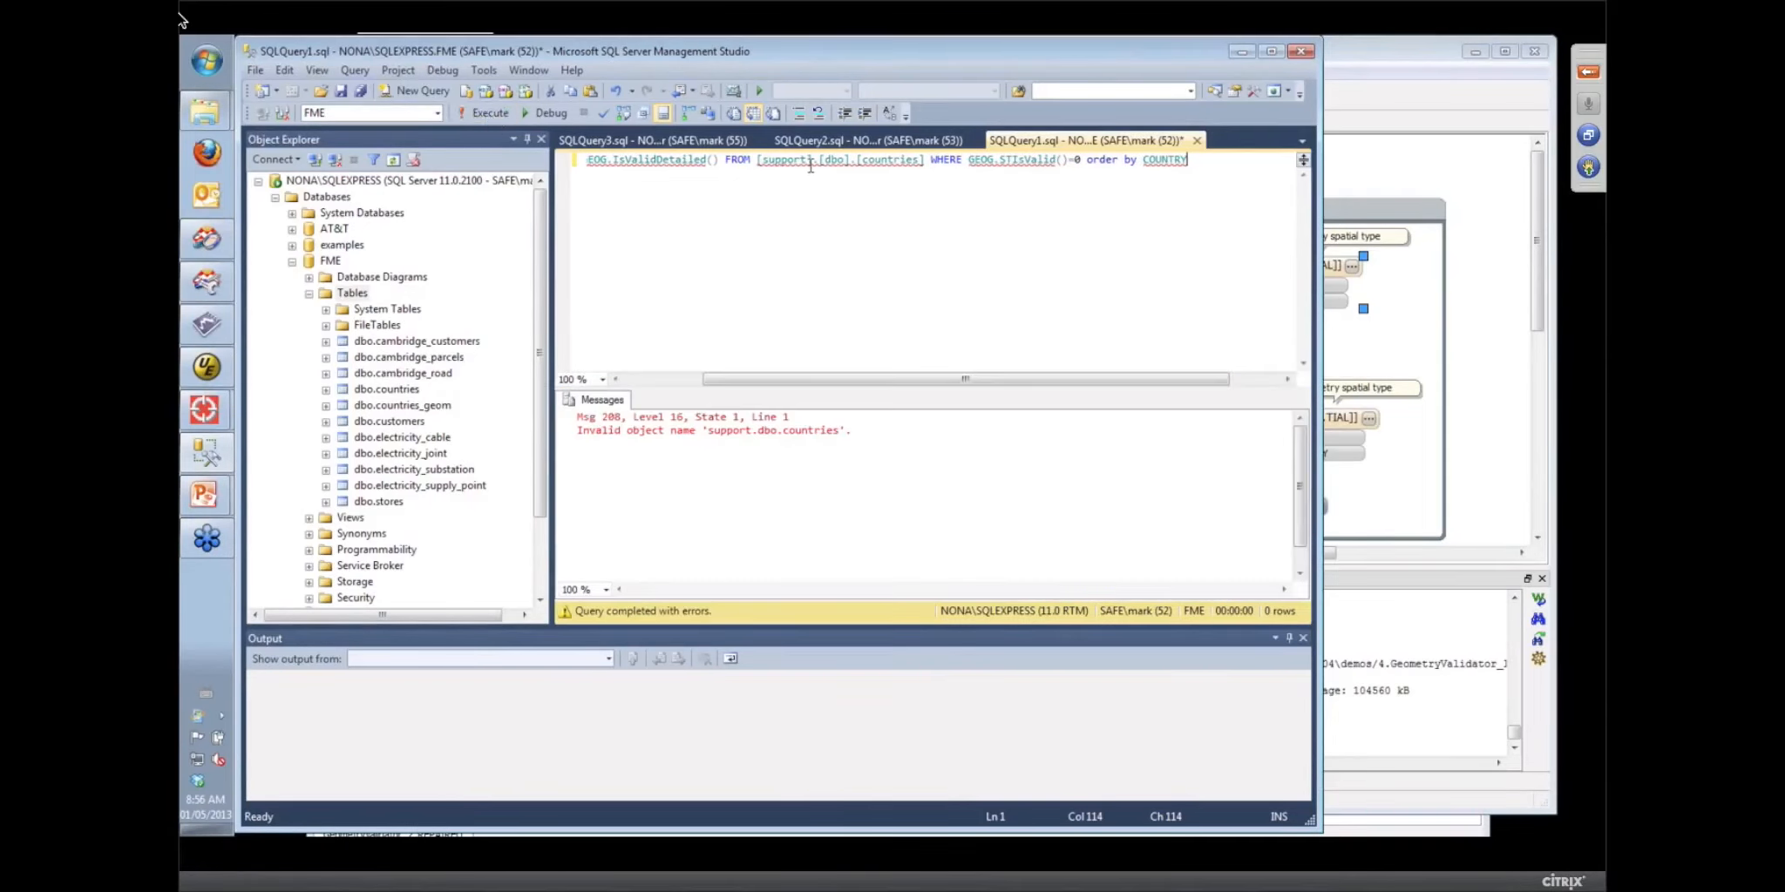
Examine the query's database reference and its IsValidDetailed and STIsValid functions
drag(809, 162, 765, 168)
click(865, 241)
drag(819, 381, 741, 386)
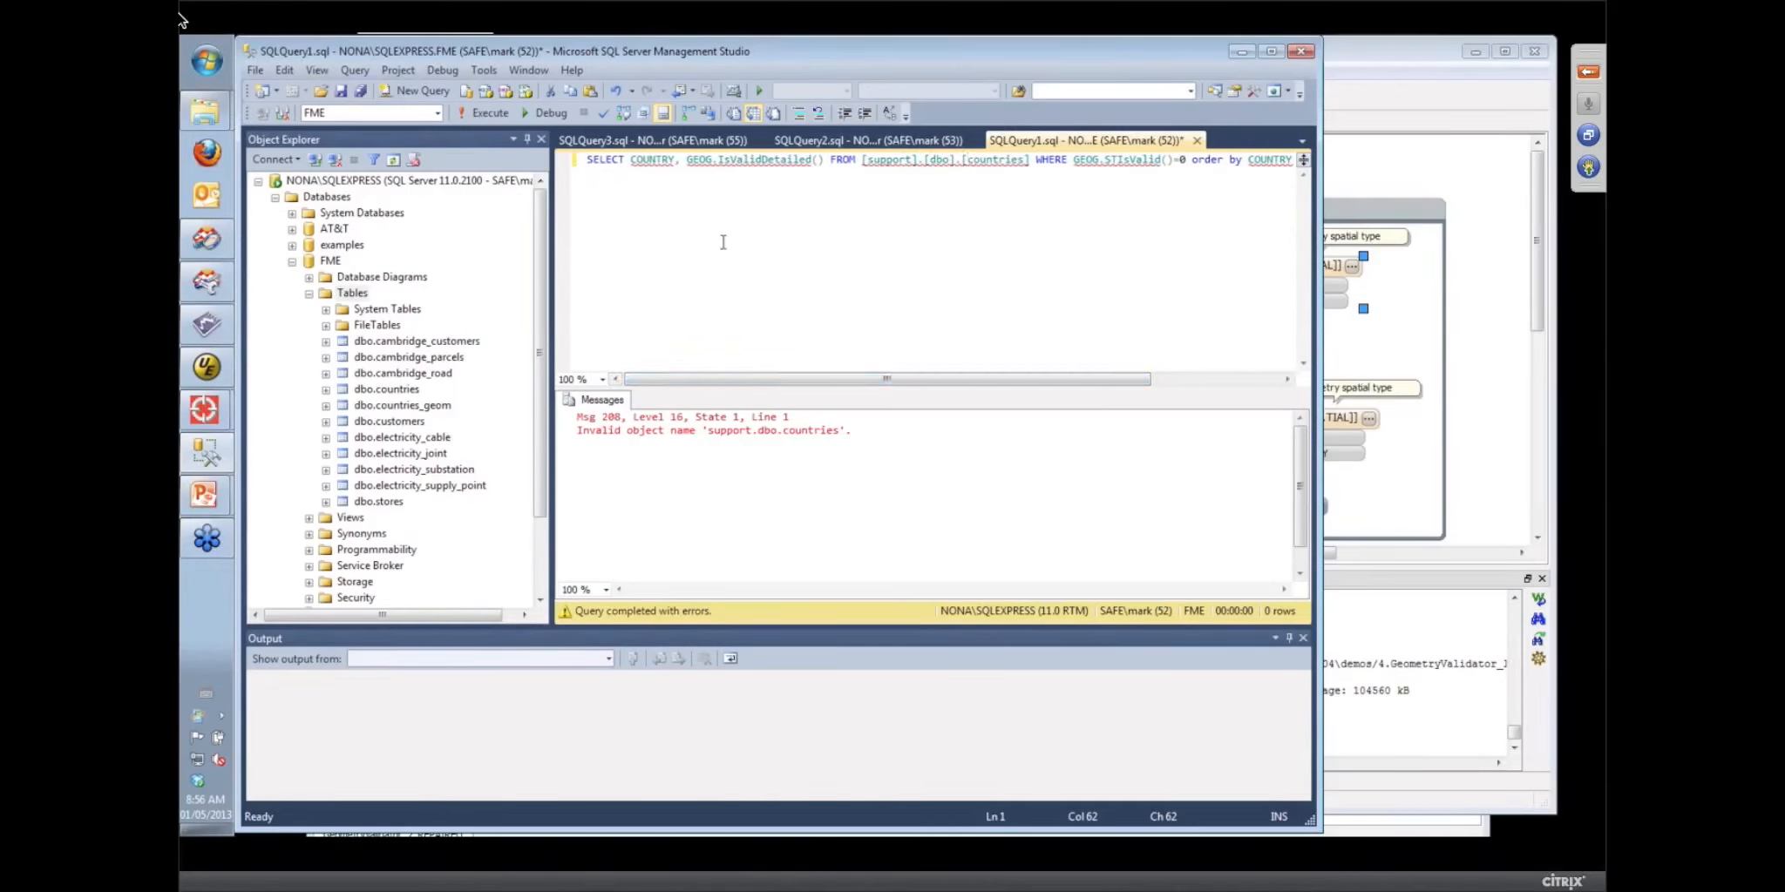
mouse_move(778, 160)
In FME Workbench, uncomment the MakeValid UPDATE statements and delimiter line in the writer's SQL Statement to Execute After Translation, and discard the edits
click(1536, 305)
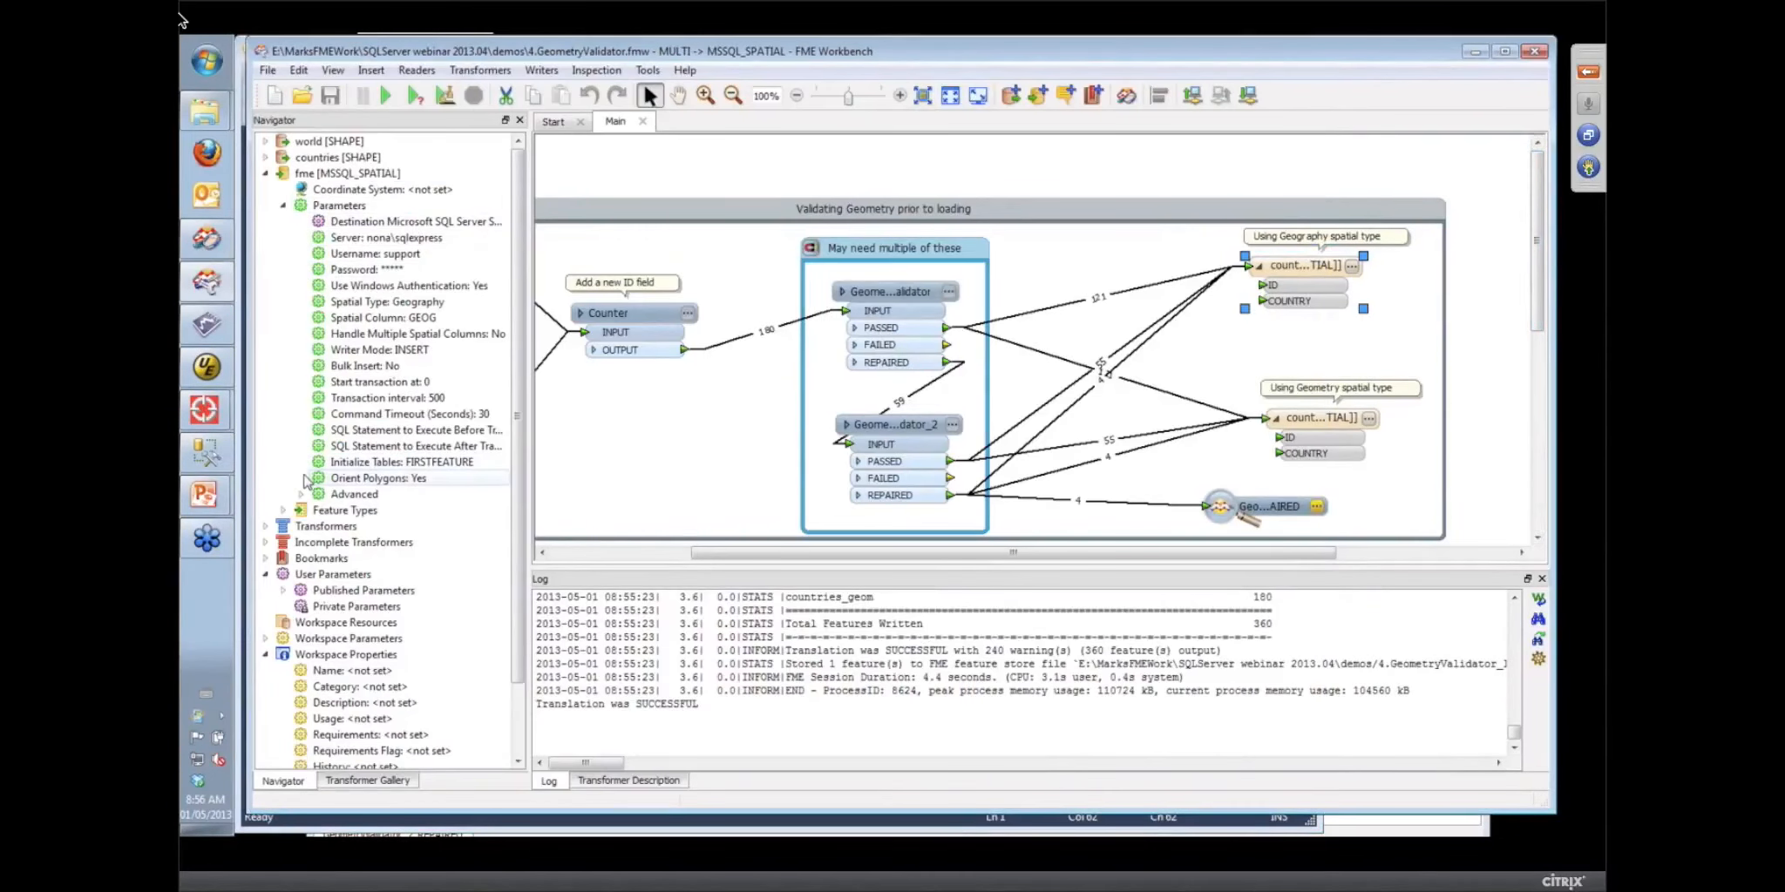
right_click(395, 450)
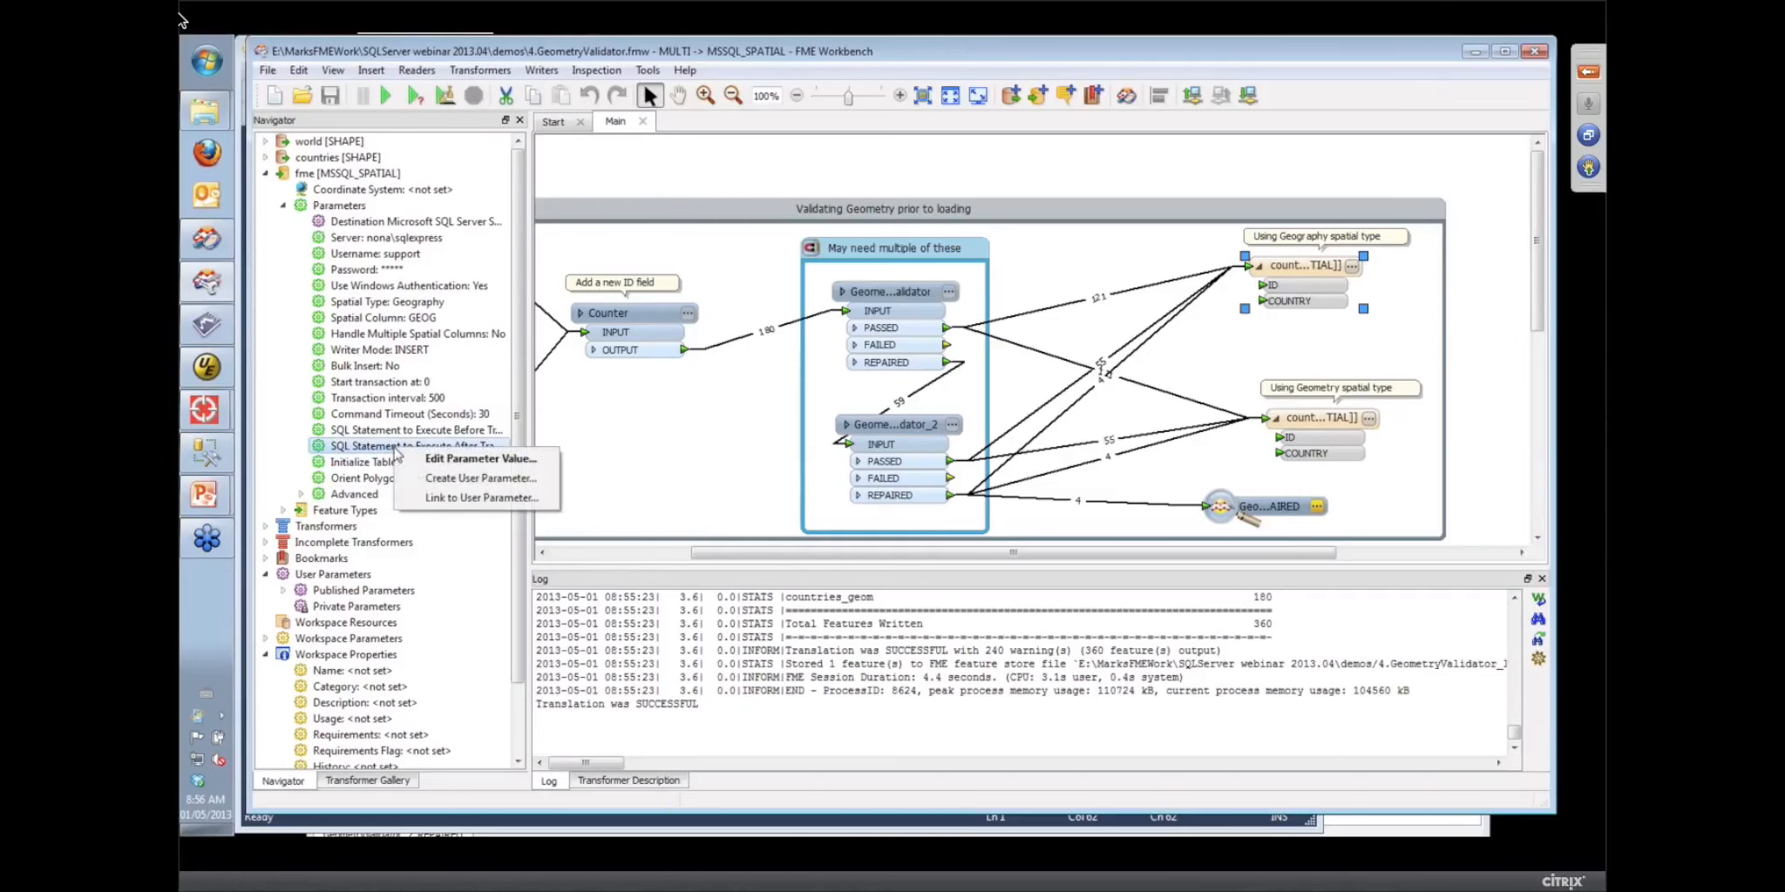
click(450, 461)
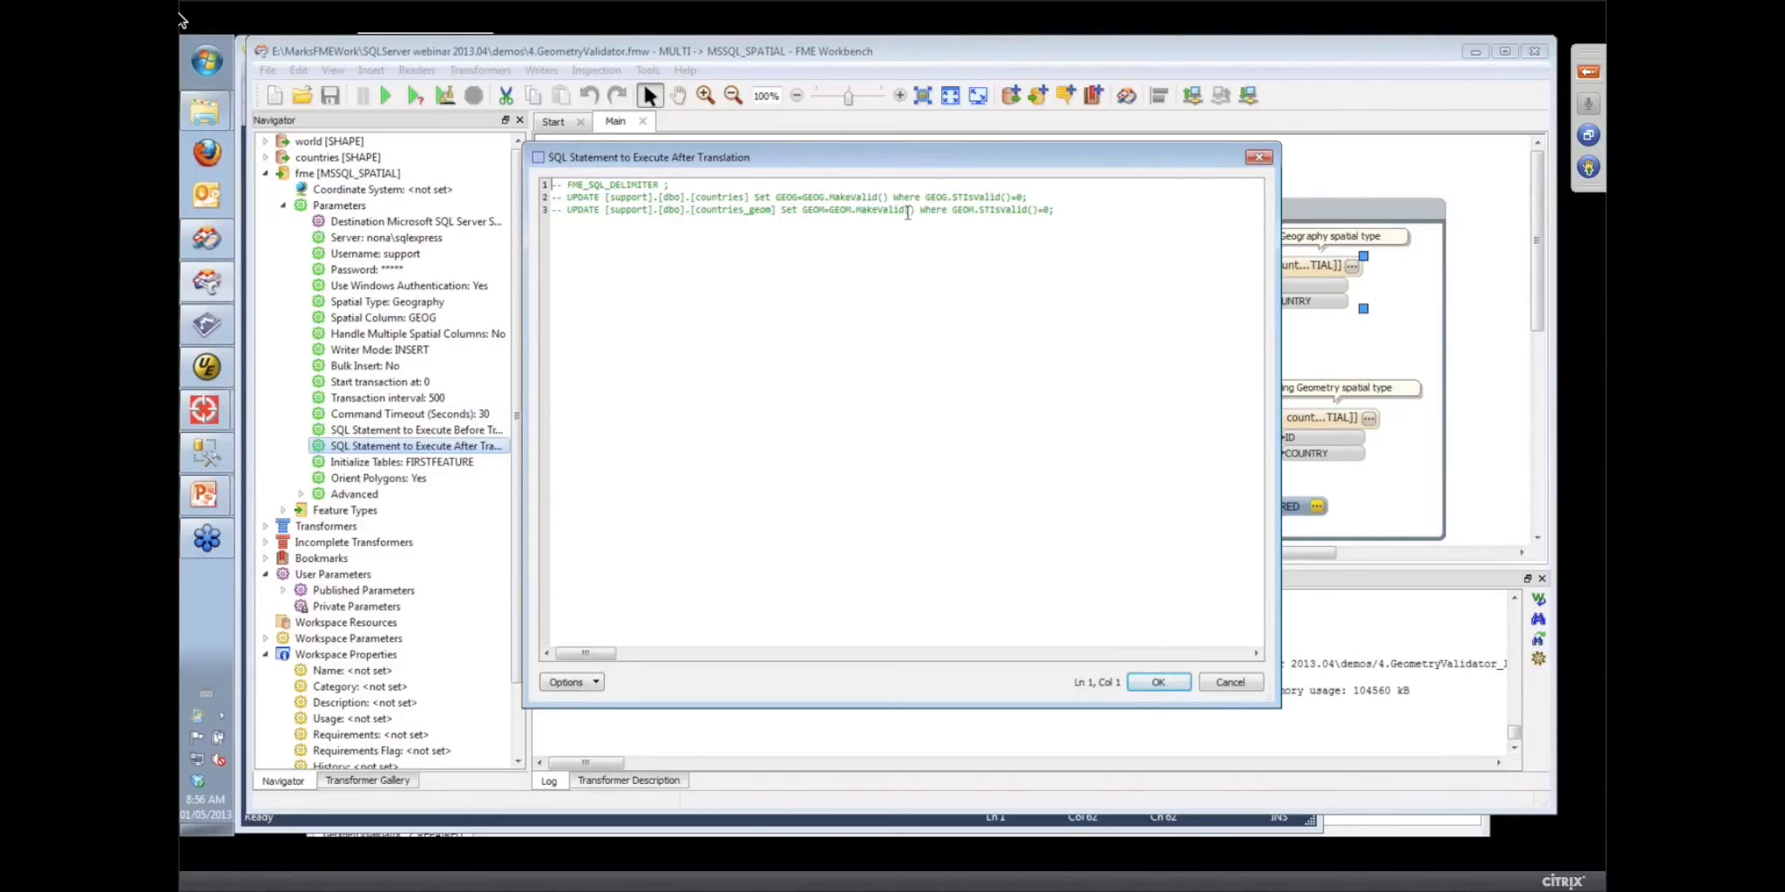
drag(567, 186, 549, 210)
key(Delete)
key(Delete)
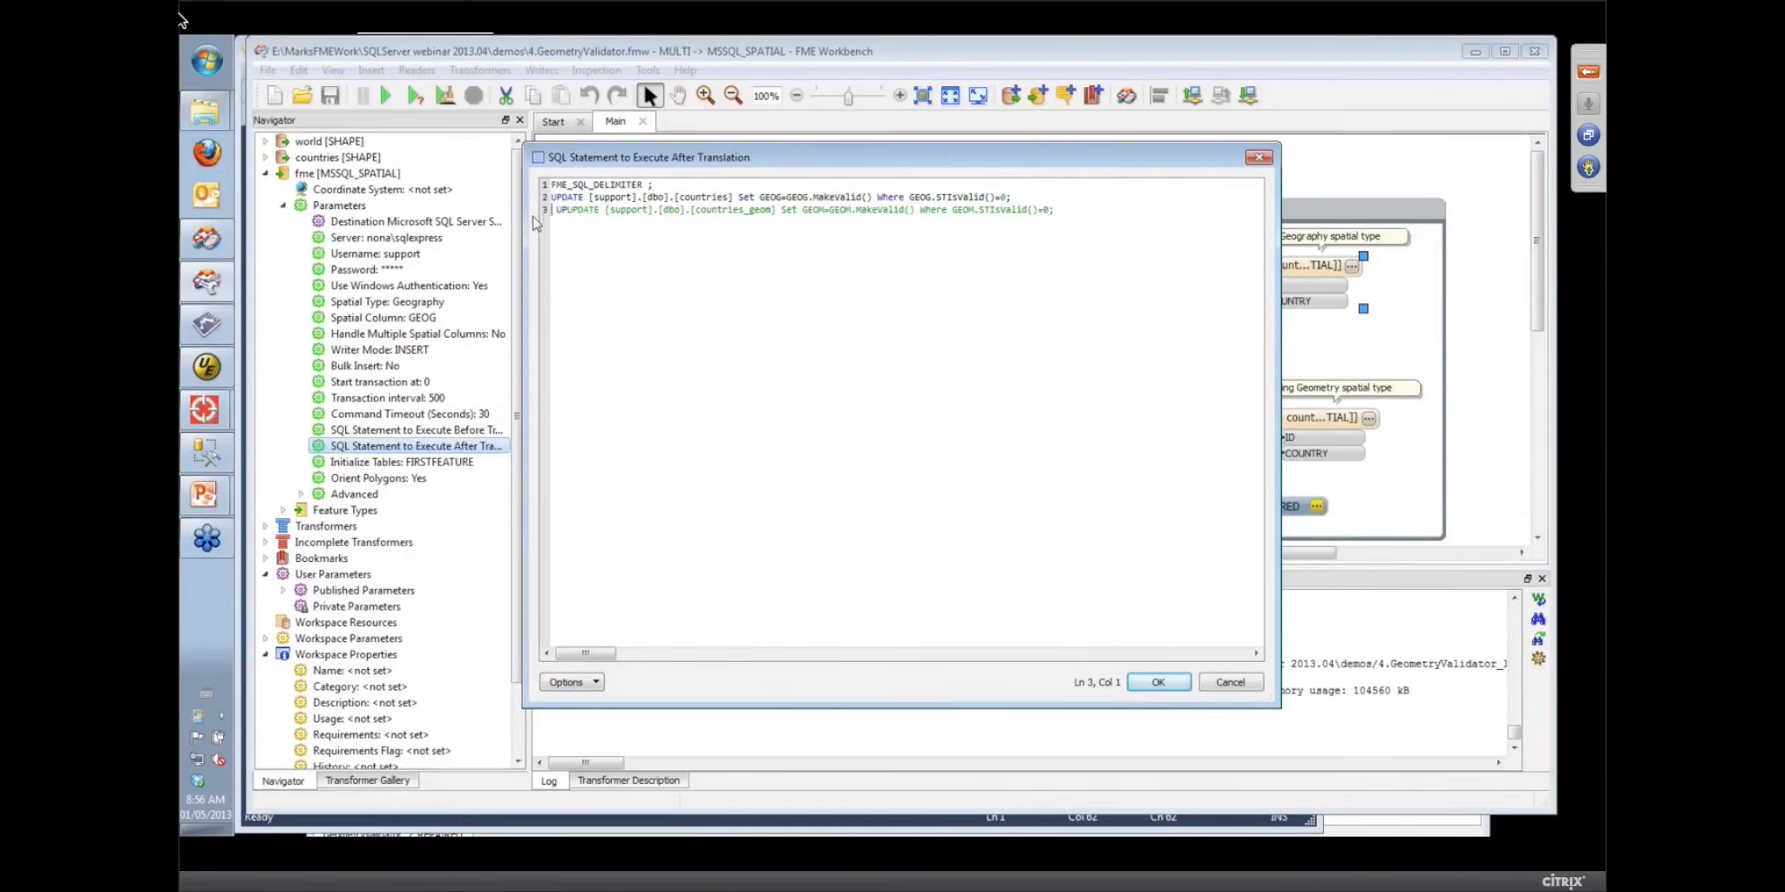
key(Delete)
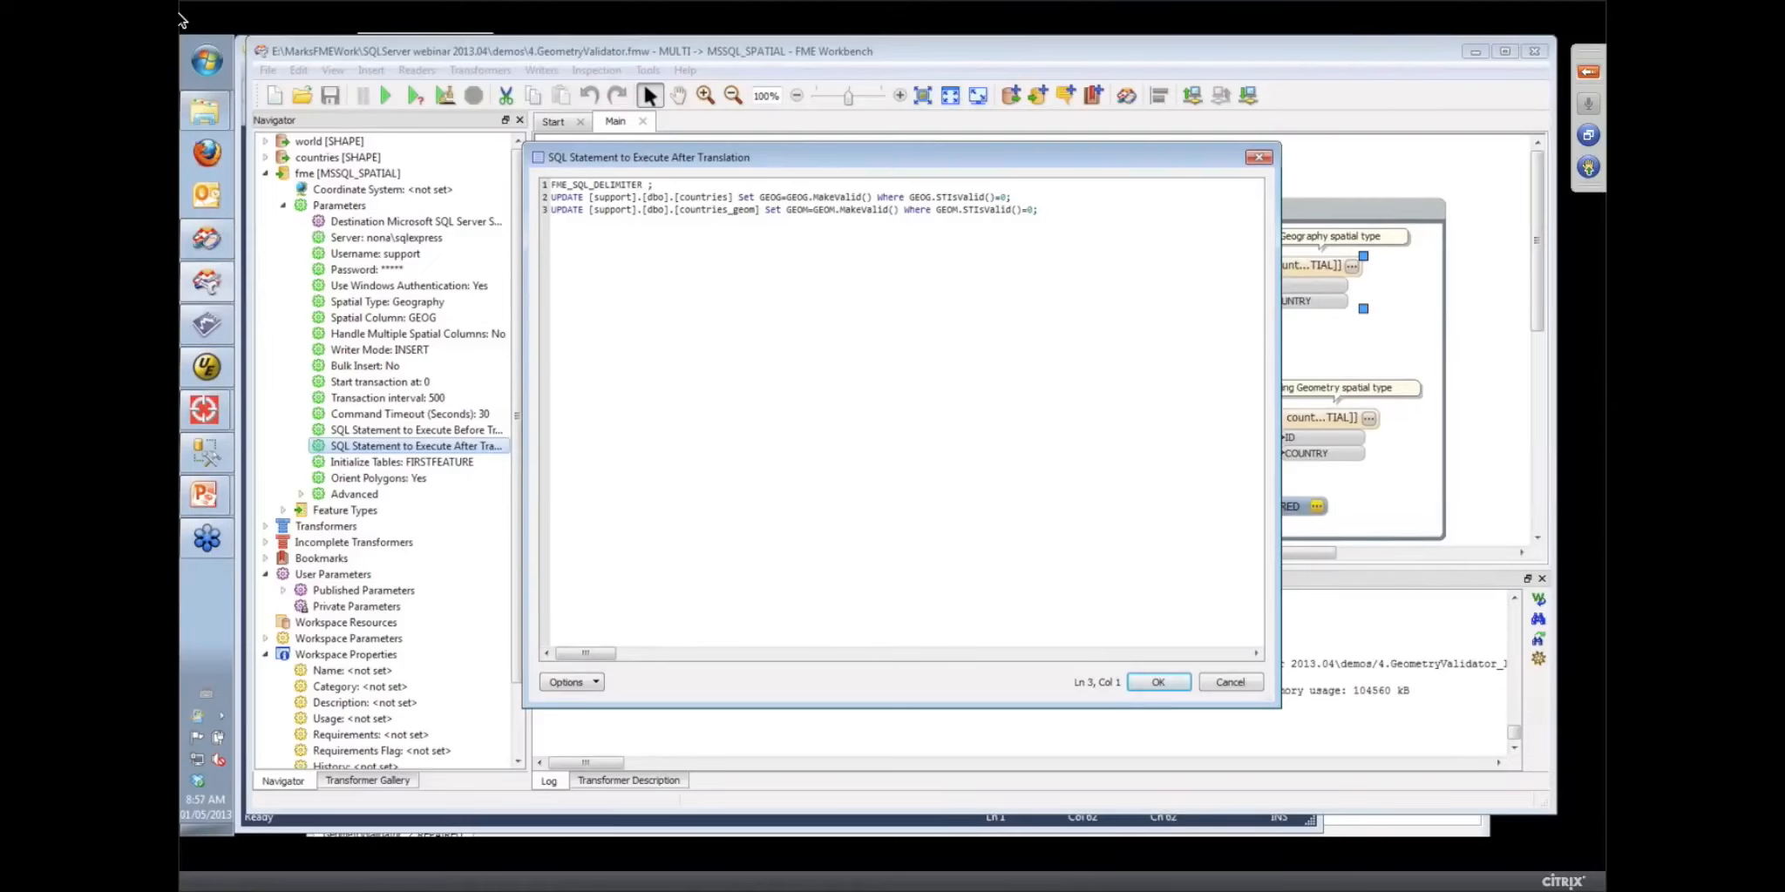
click(1230, 685)
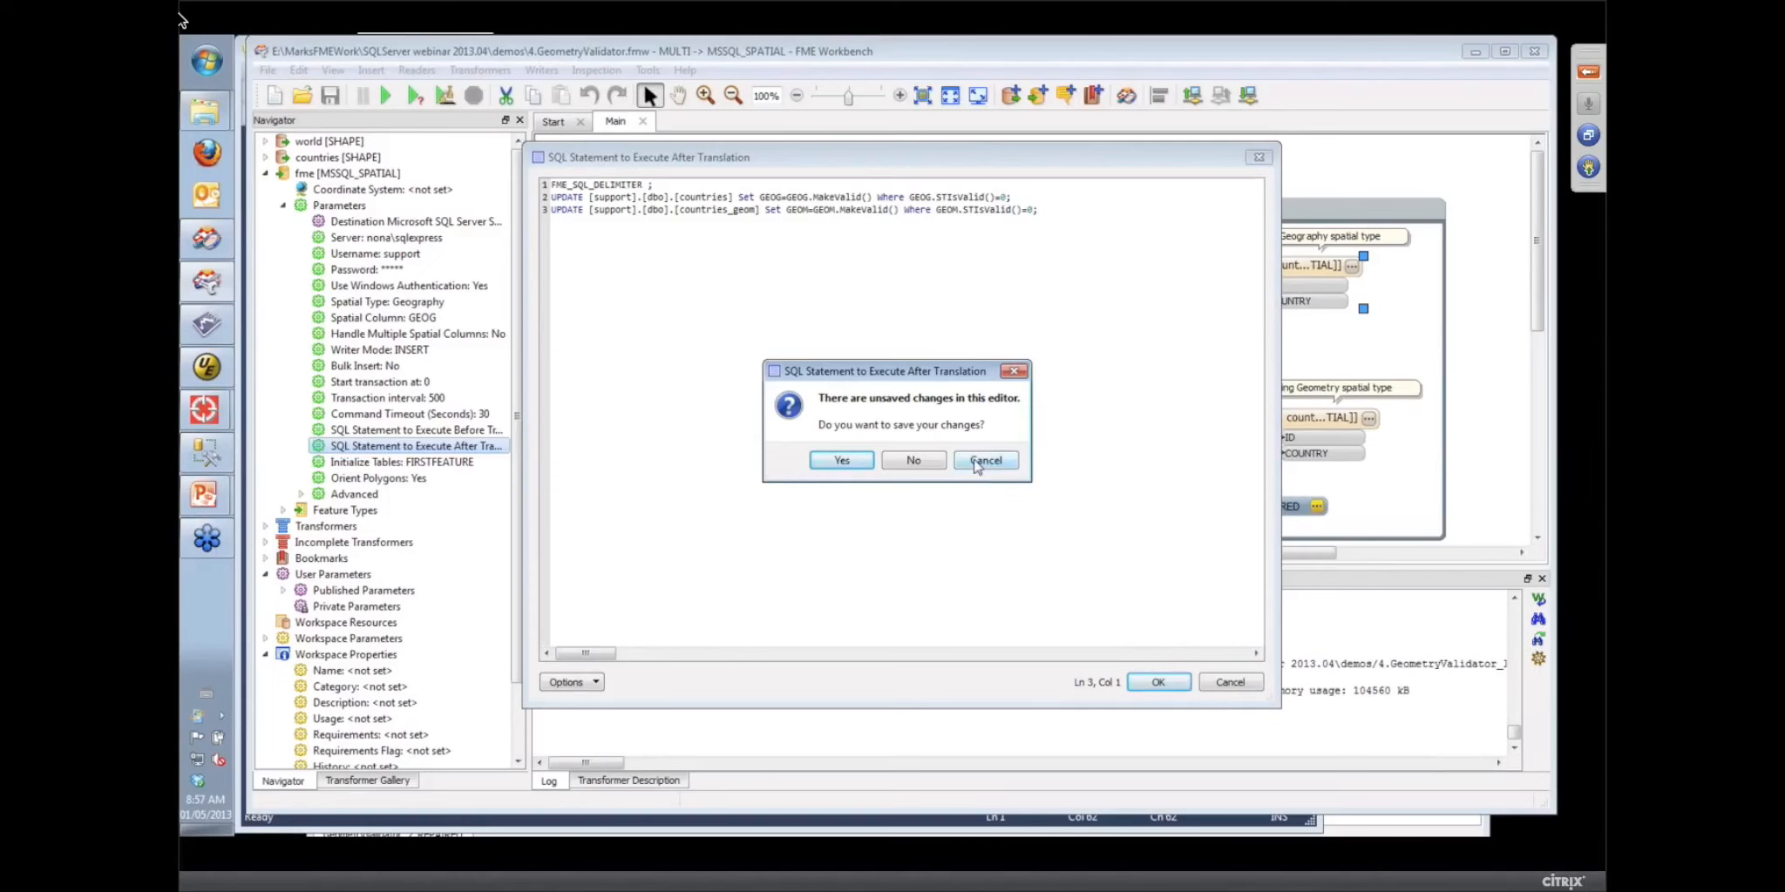
click(919, 462)
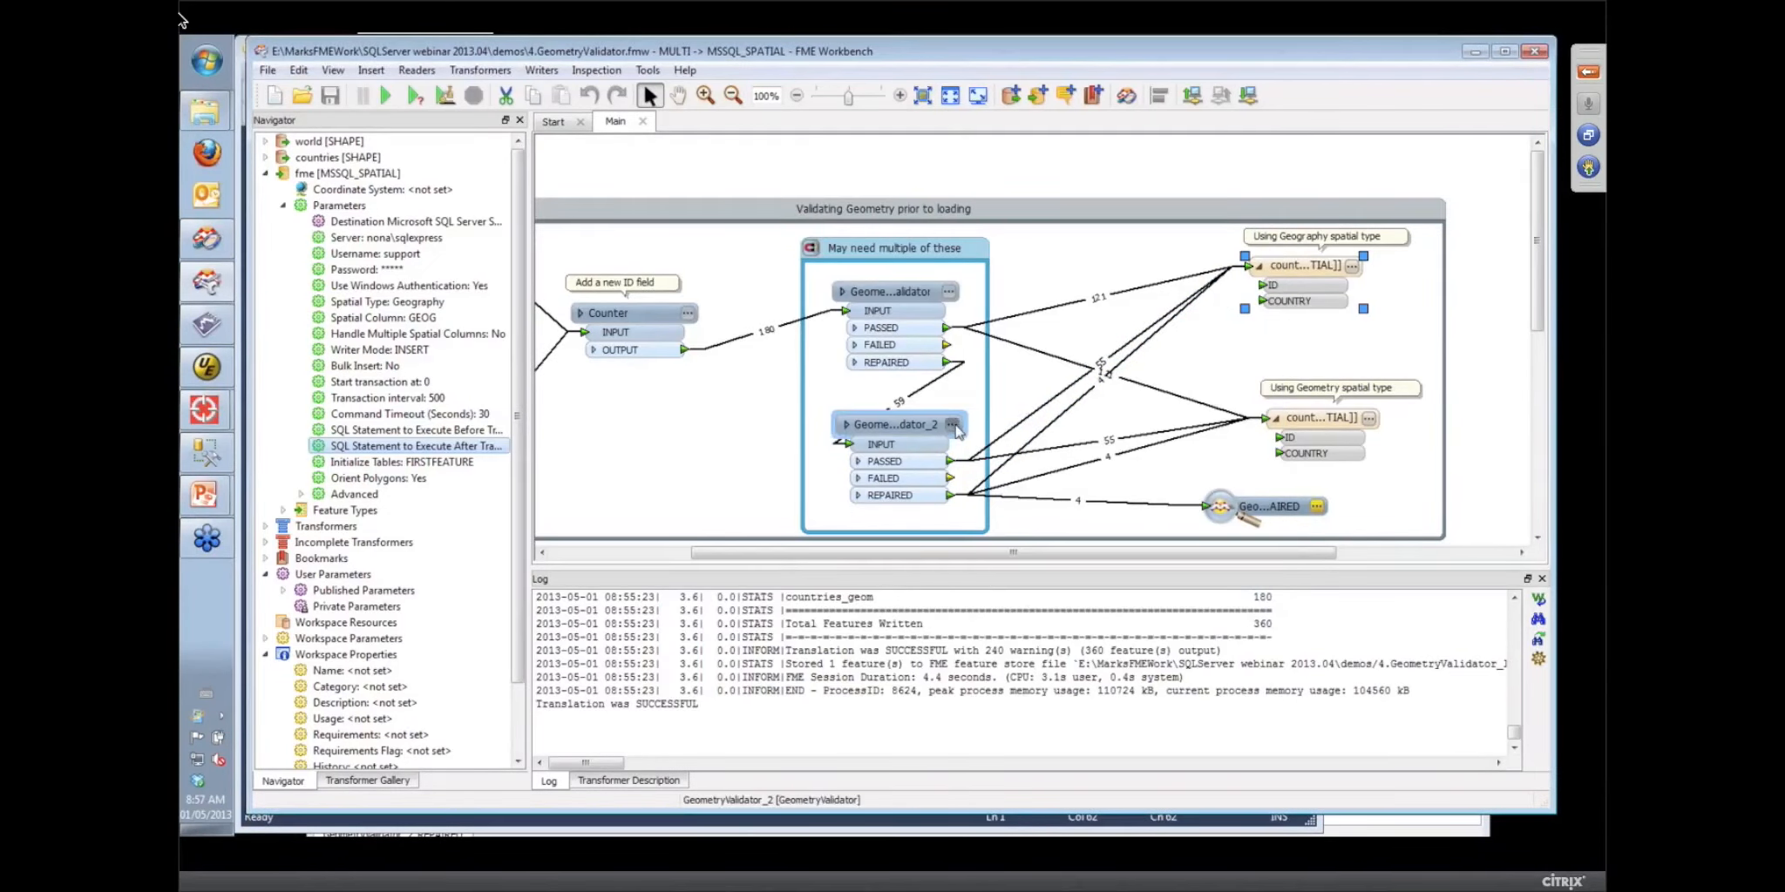
Try setting GeometryValidator_2 to detect all issues except Duplicate Consecutive Points, look over the other issue sets, and cancel the changes
click(953, 425)
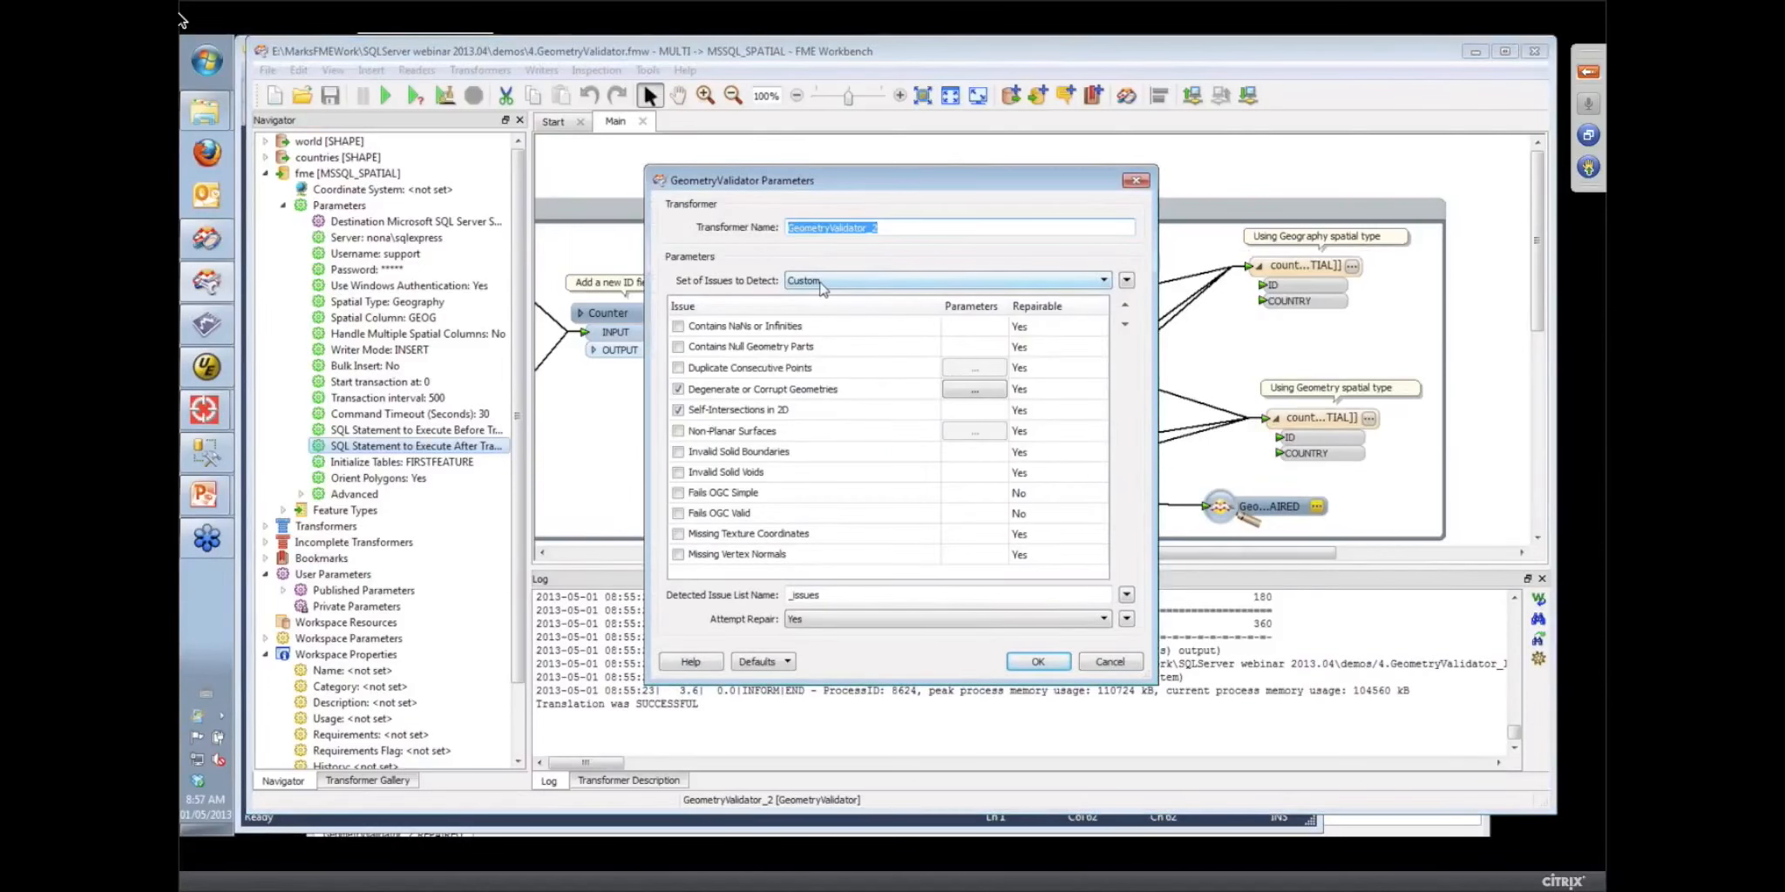
click(821, 285)
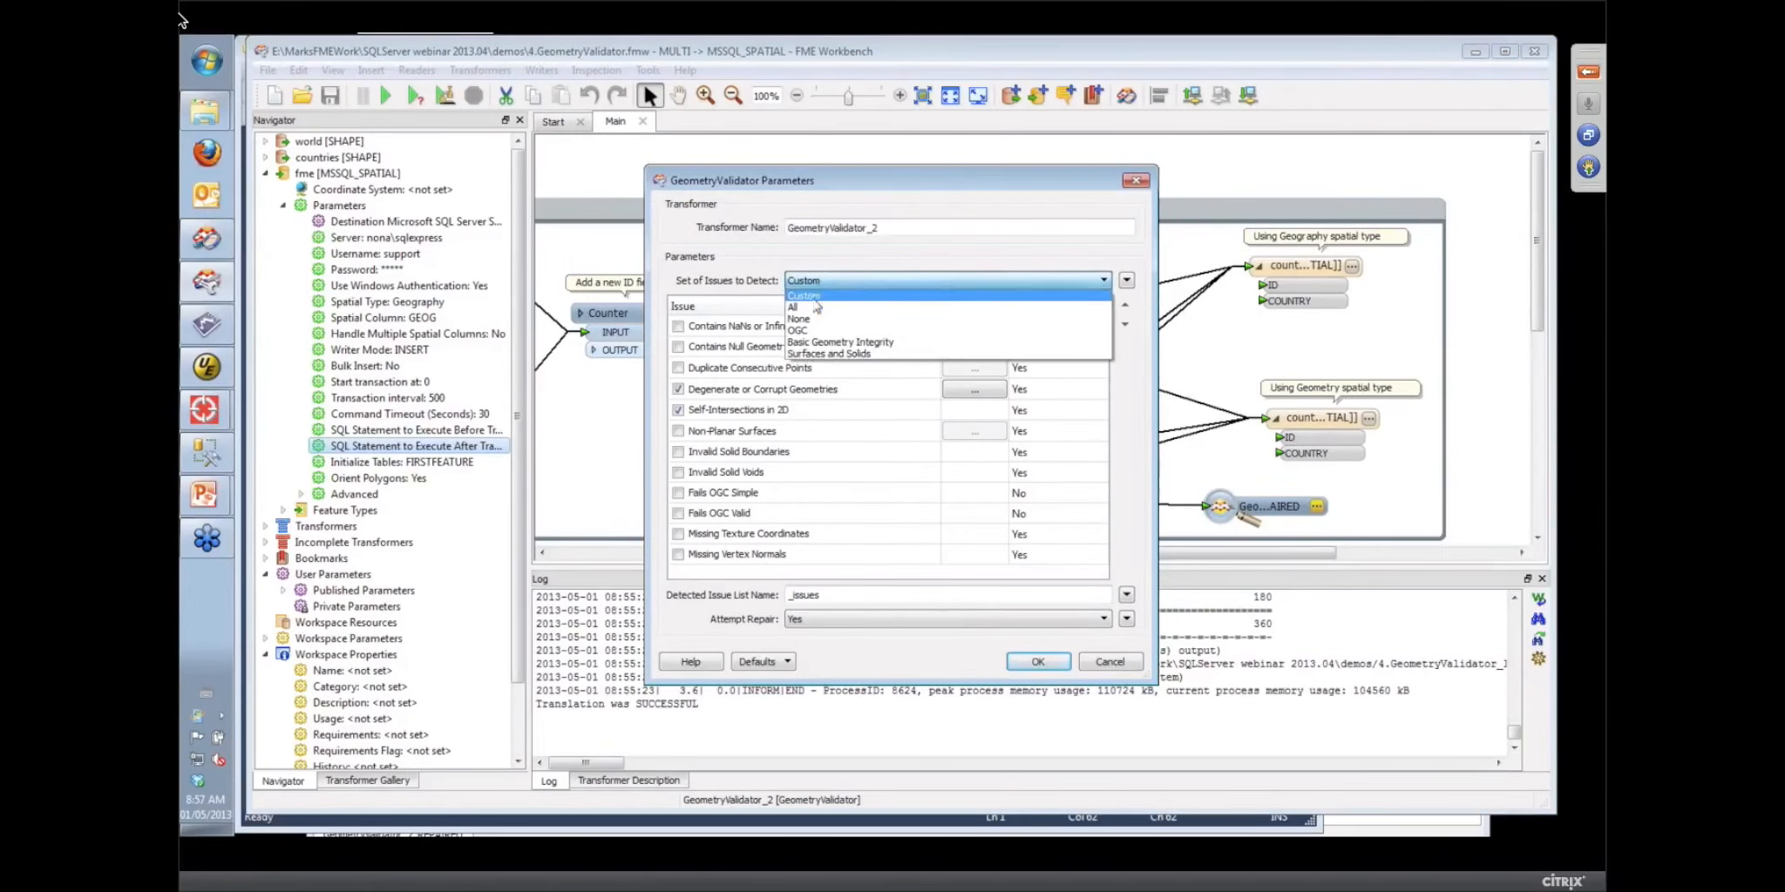
click(807, 307)
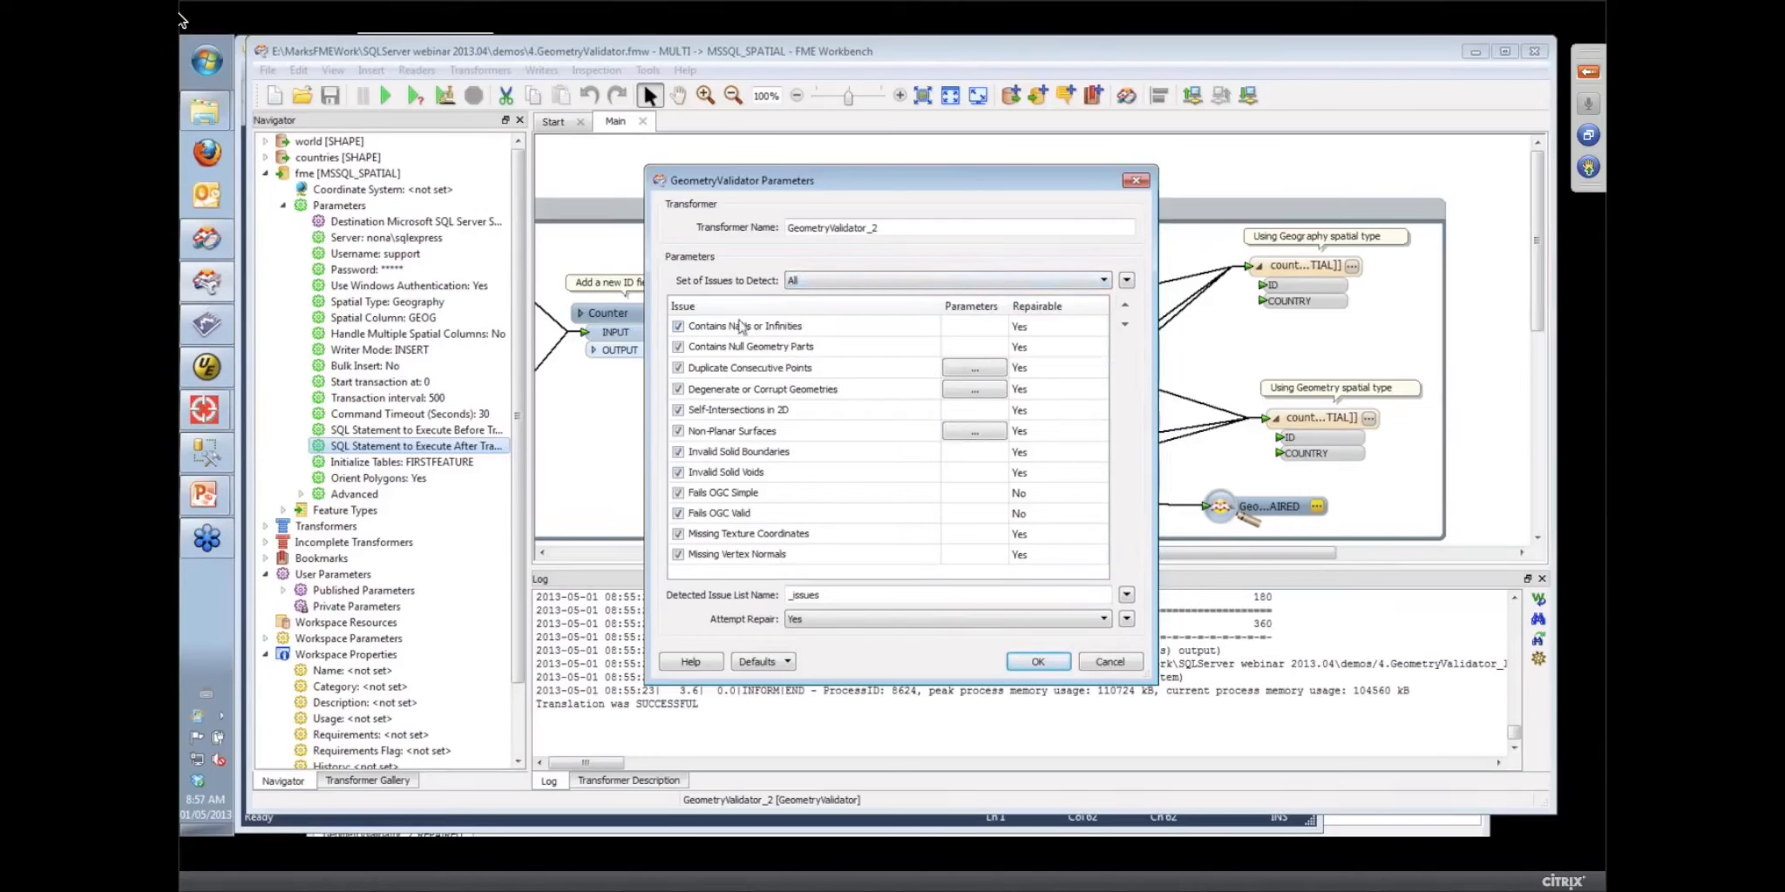
click(679, 367)
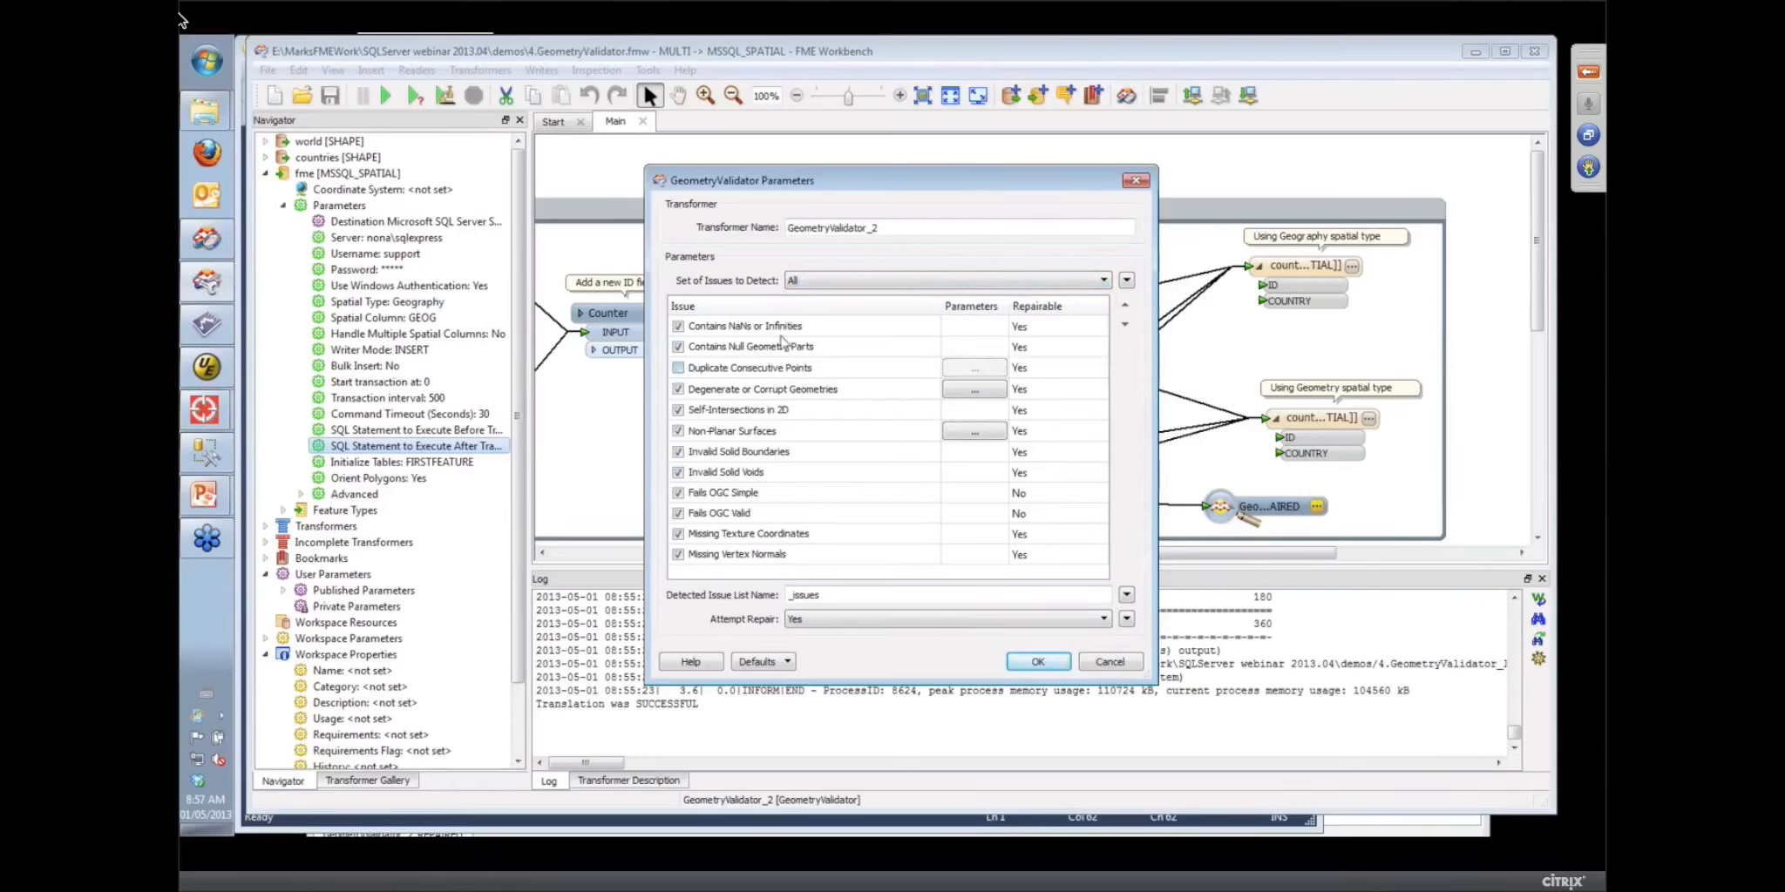
click(827, 283)
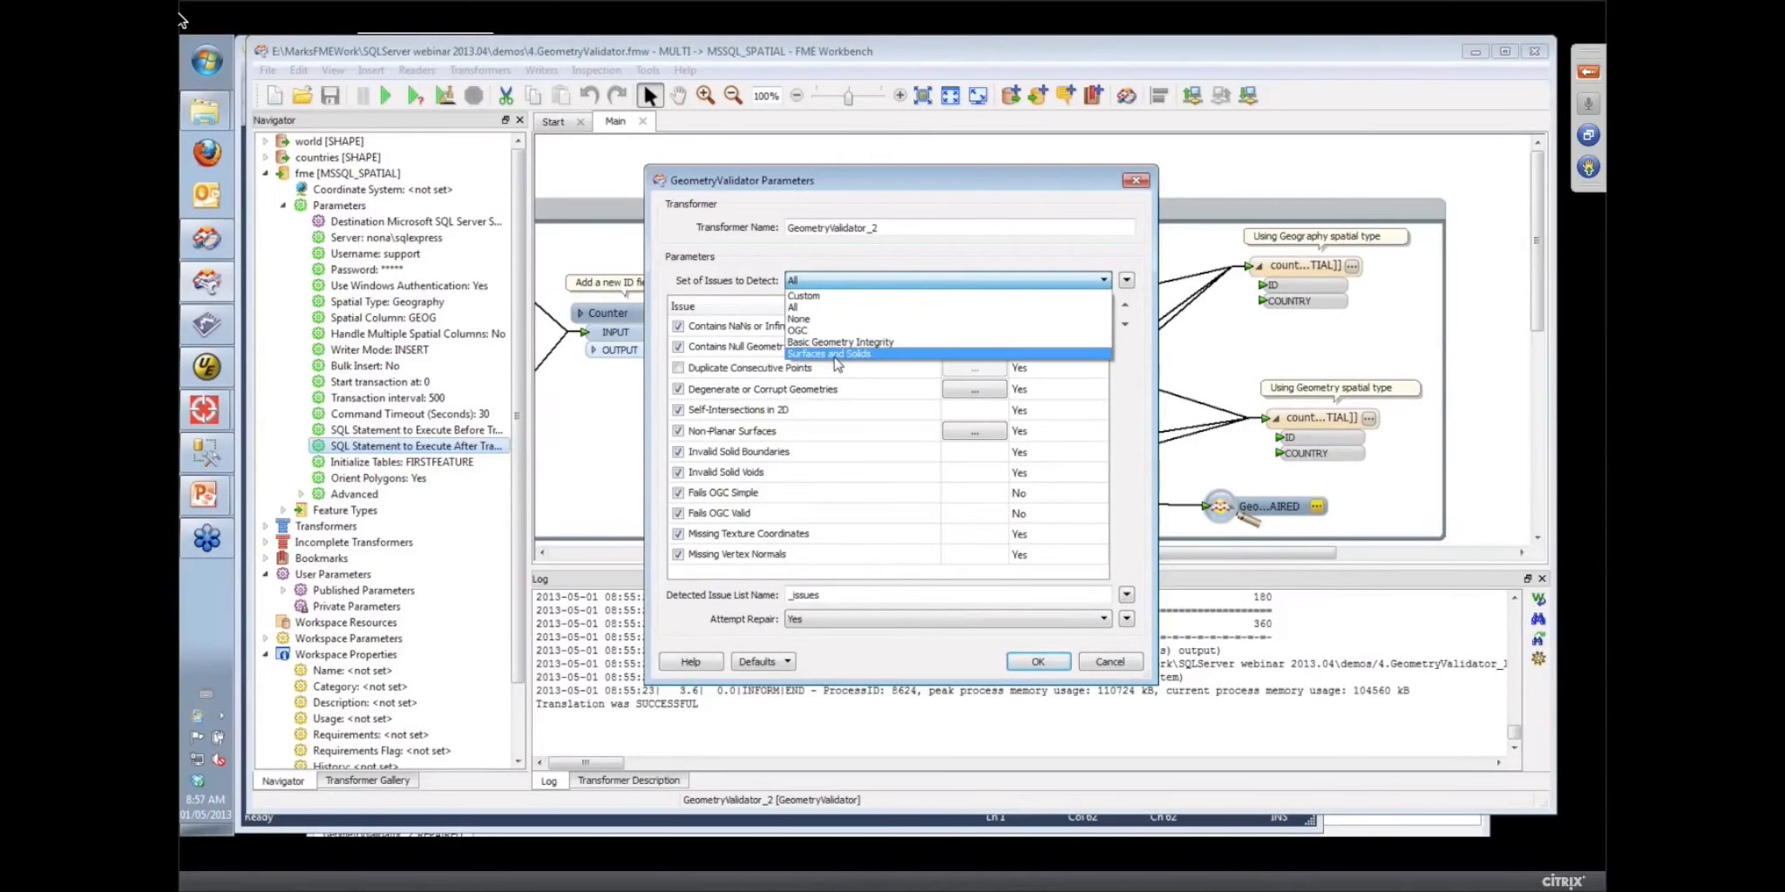
click(1109, 664)
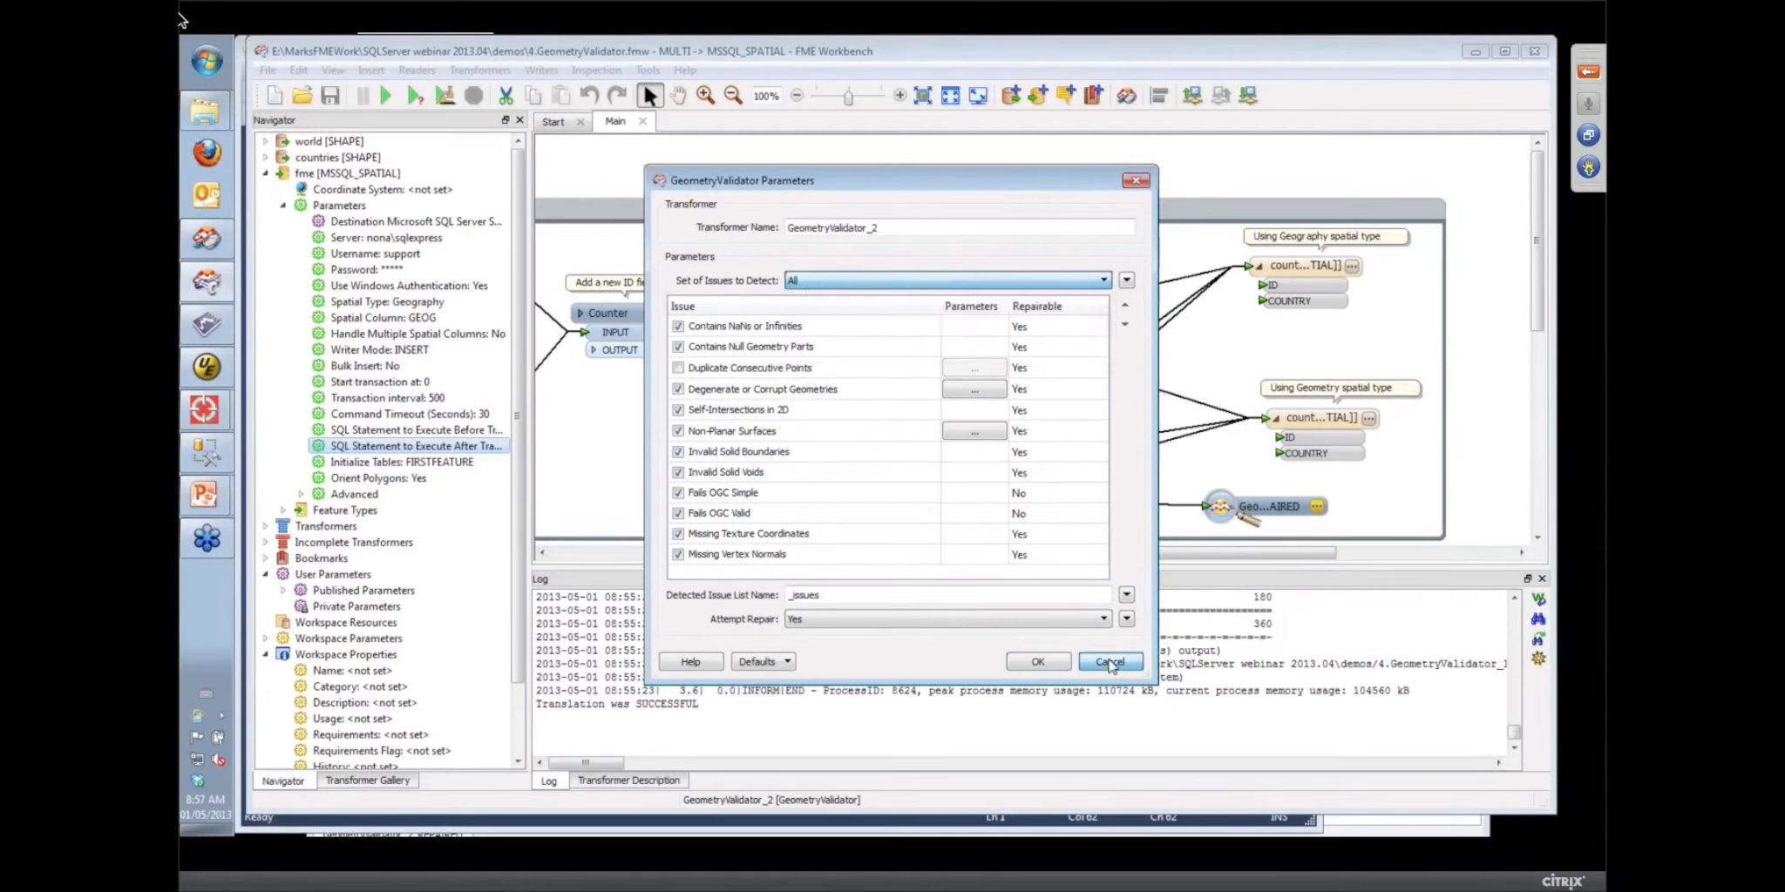
click(1109, 662)
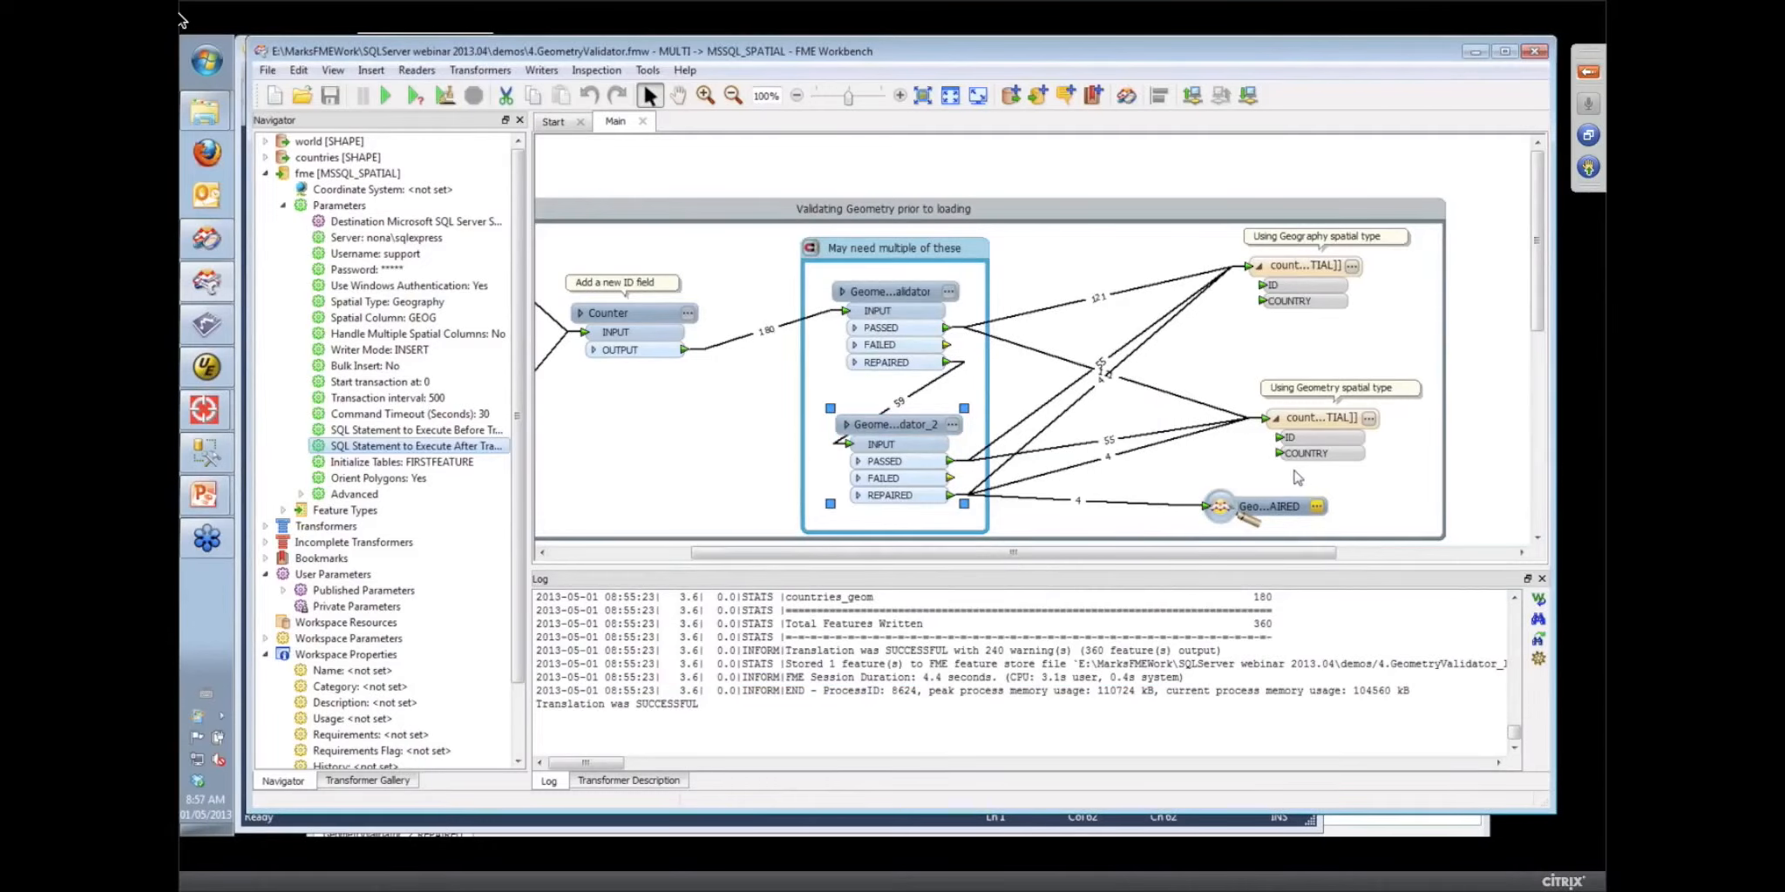